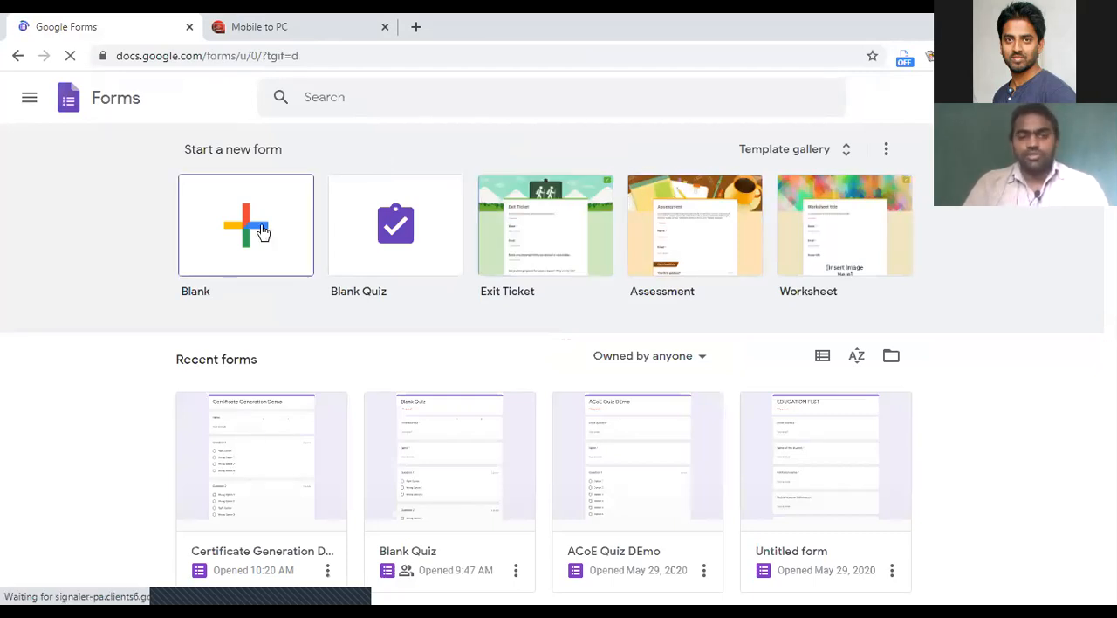
Step: Create a blank quiz that collects email addresses, lifts the organization-only restriction, and limits respondents to 1 response
left_click(375, 237)
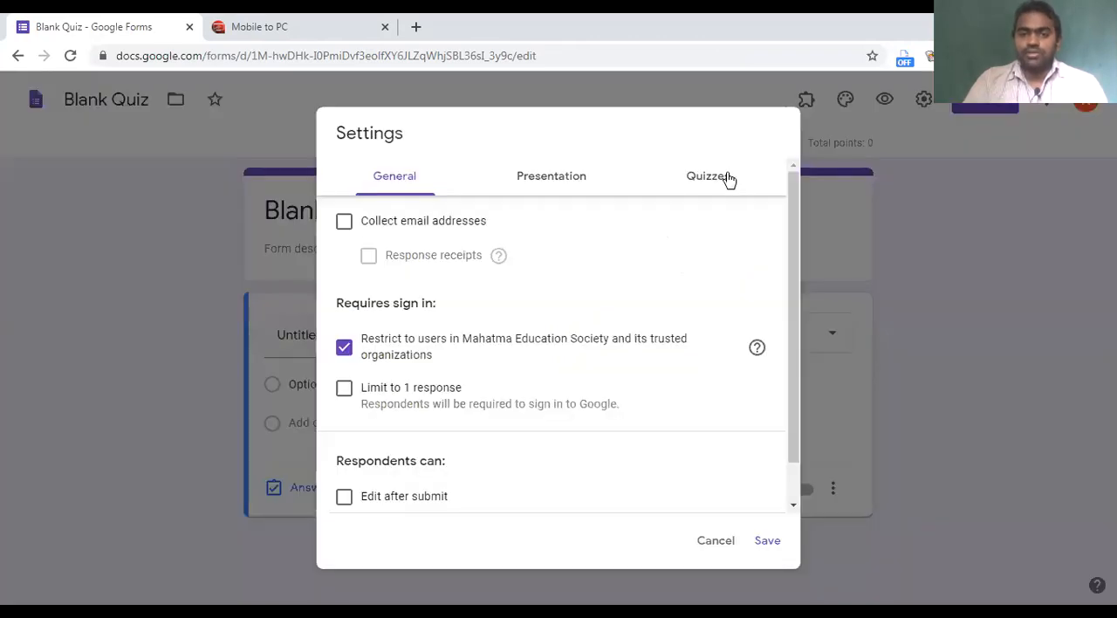
left_click(724, 175)
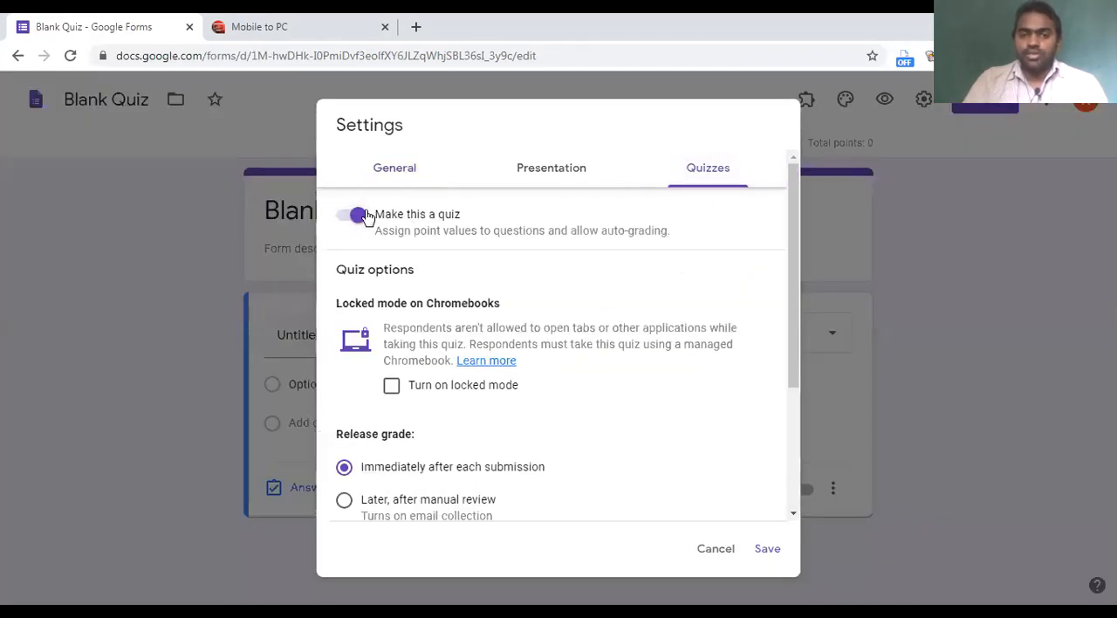
left_click(414, 175)
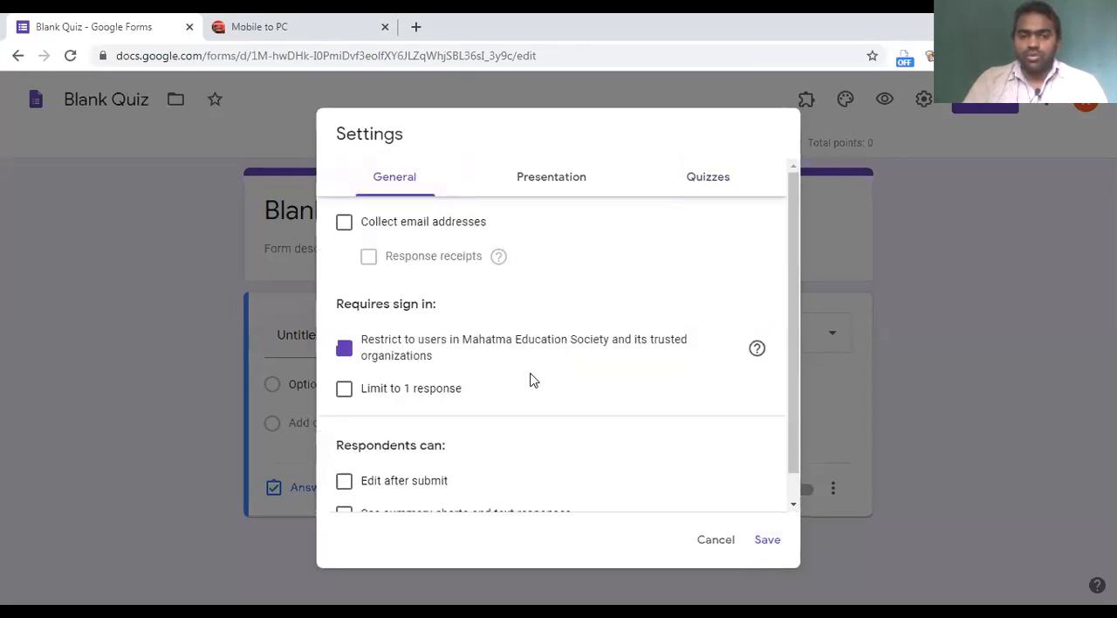
left_click(389, 223)
scroll(635, 404, "down", 1)
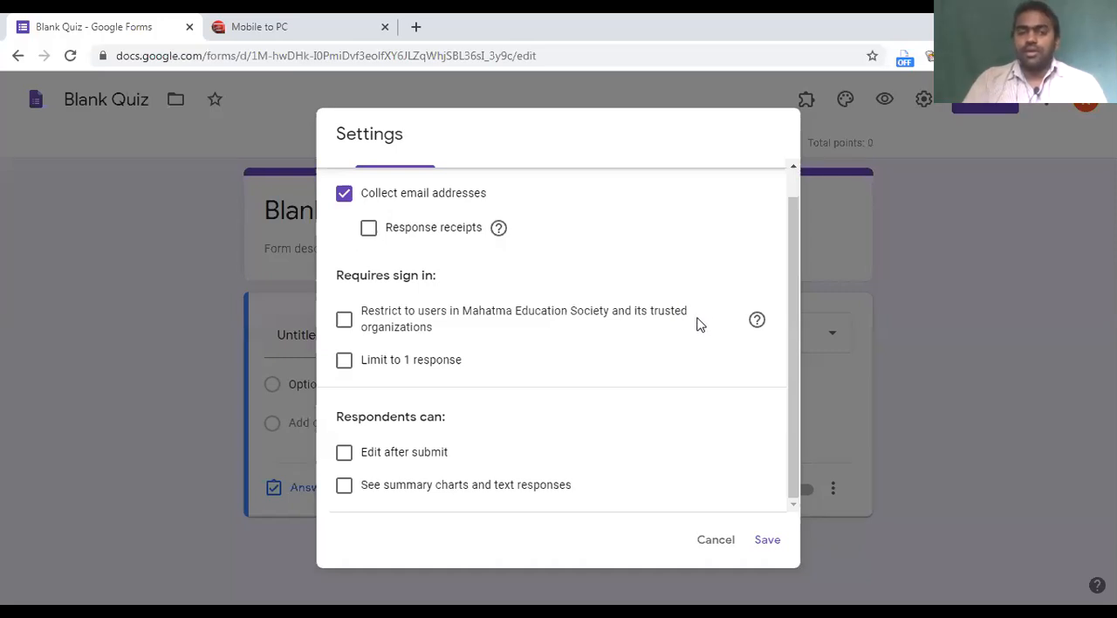
left_click(410, 366)
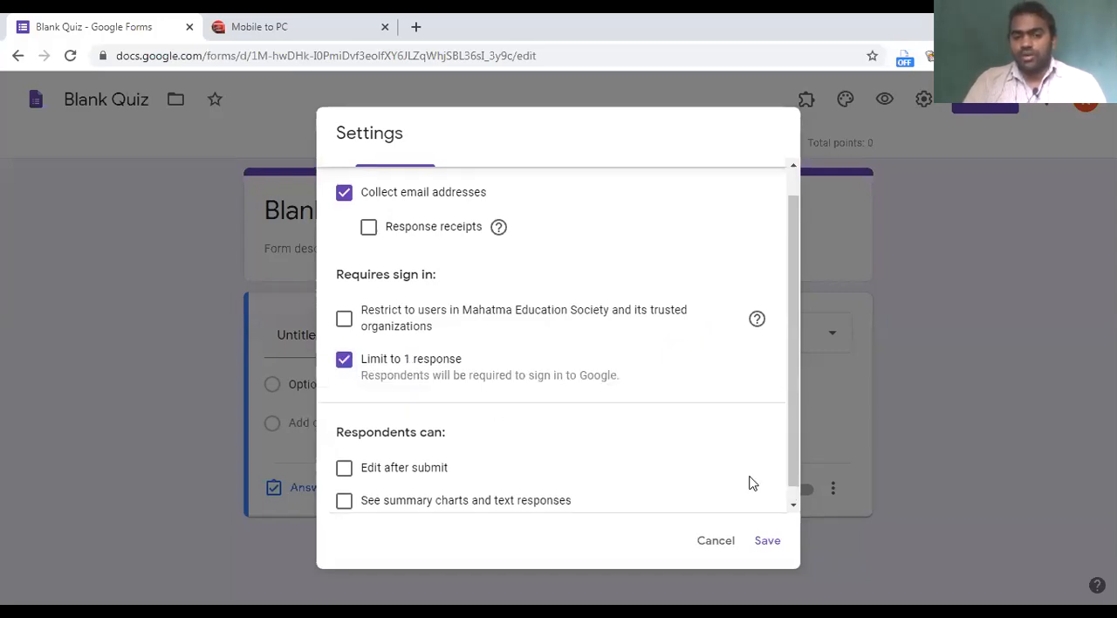
left_click(766, 548)
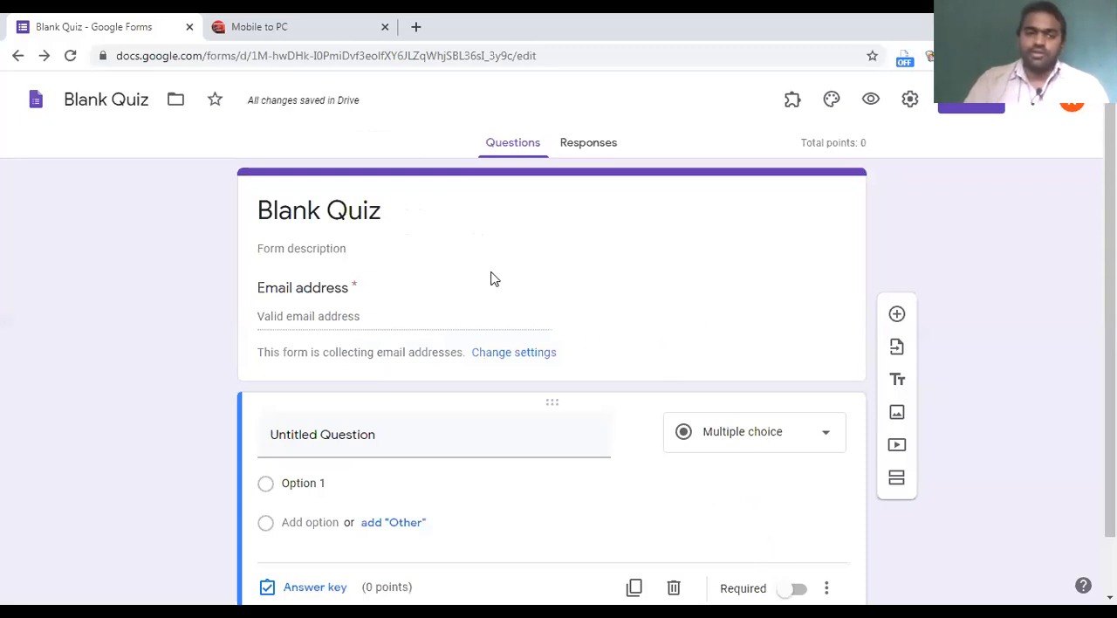
Step: Change the form's heading title to "E-certificate Generation Demo"
left_click(344, 215)
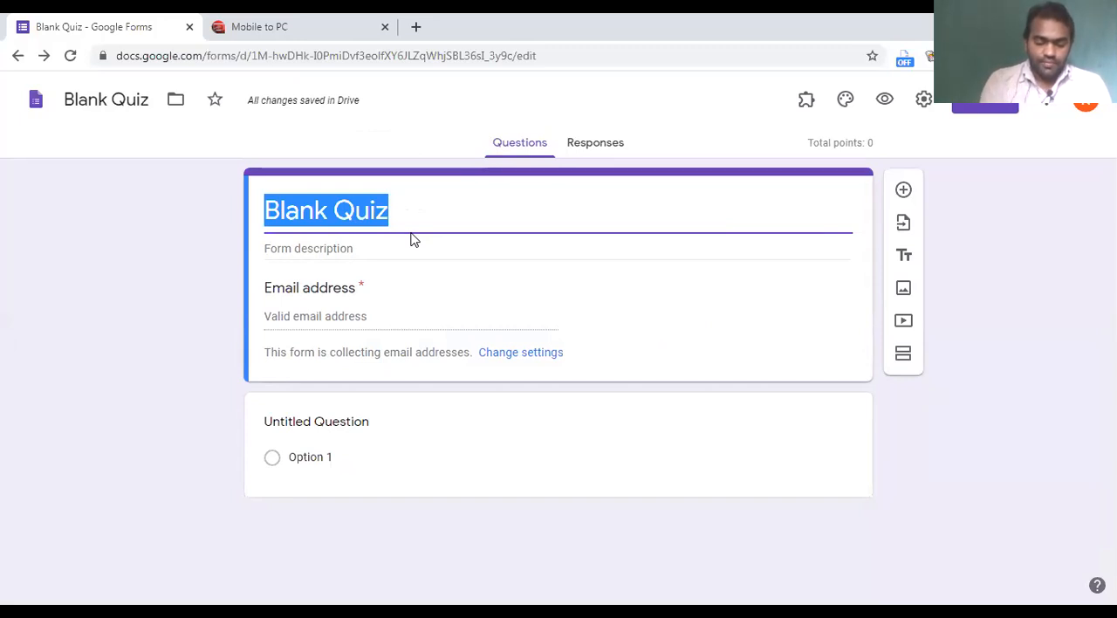
type("E-certificate Gen")
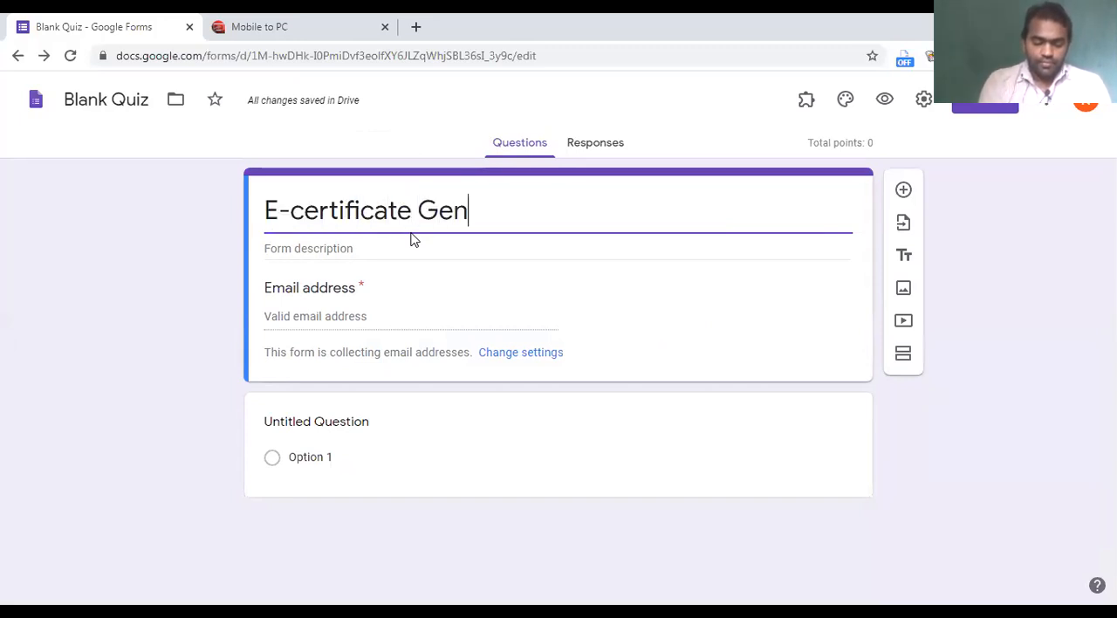
type("eration Demo")
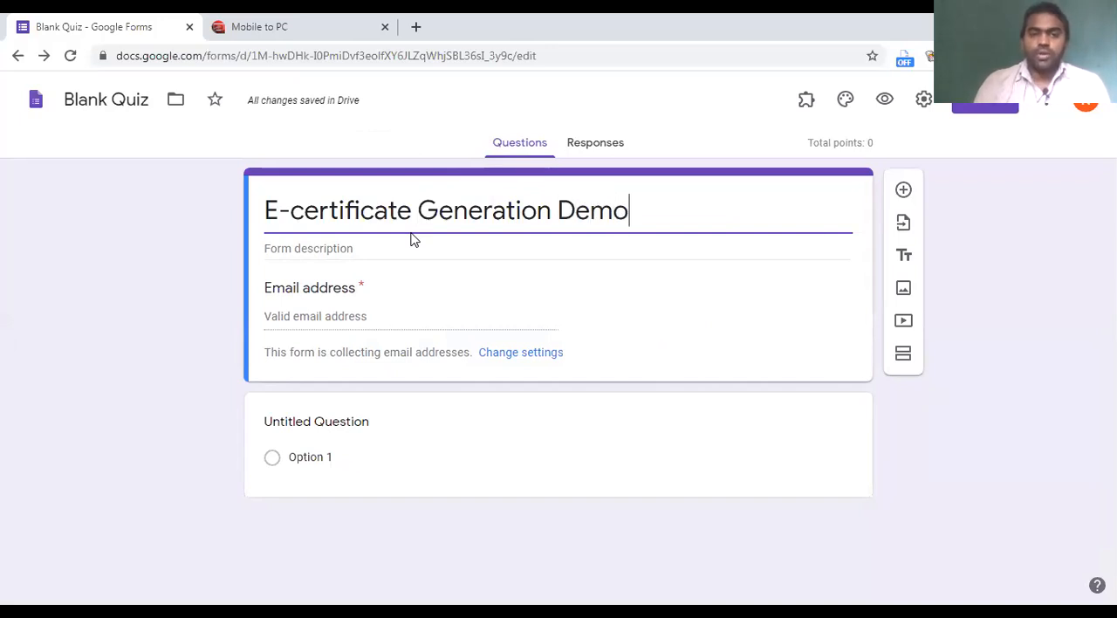
Step: Rename the form file to "E-certificate Generation Demo" by copying the form's heading title
left_click(142, 99)
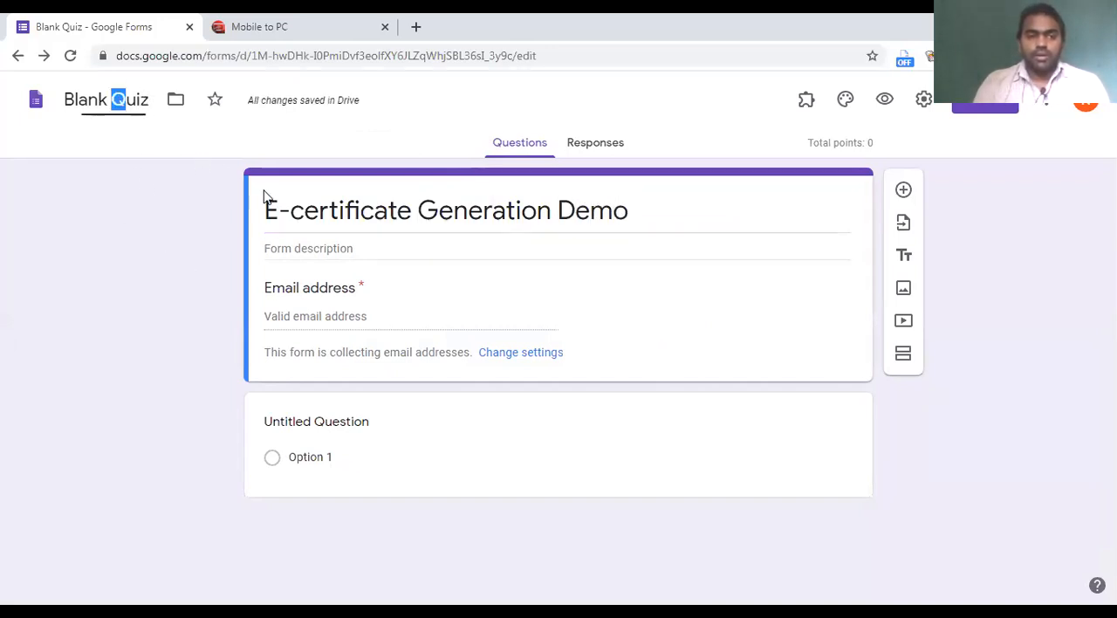
triple_click(324, 216)
left_click(110, 102)
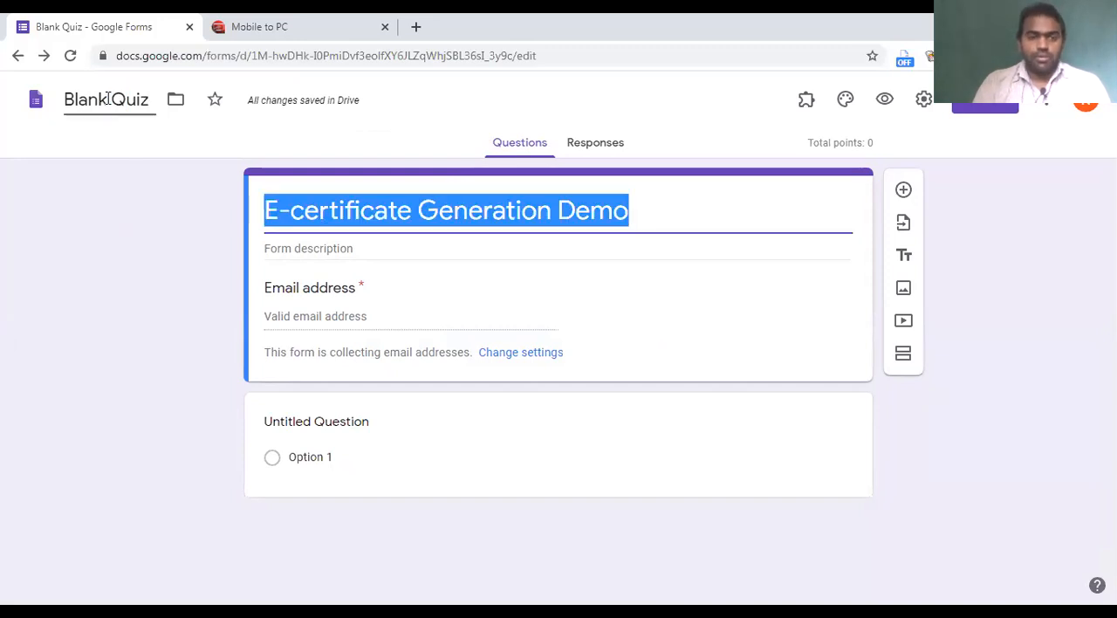
key("ctrl+a")
type("E-certificate Generation Demo")
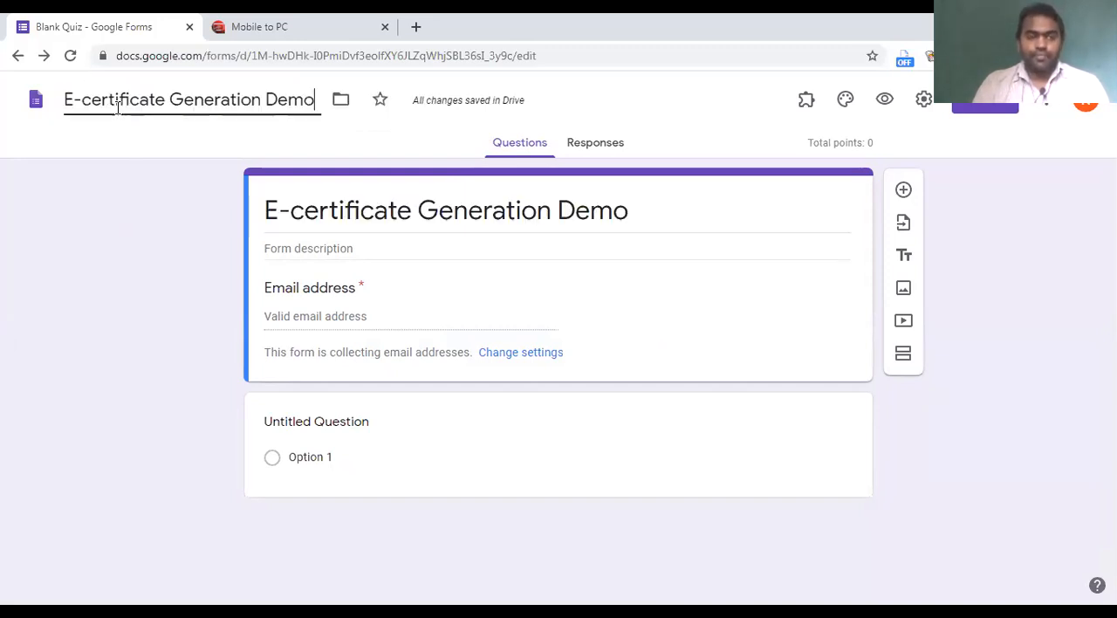
left_click(397, 371)
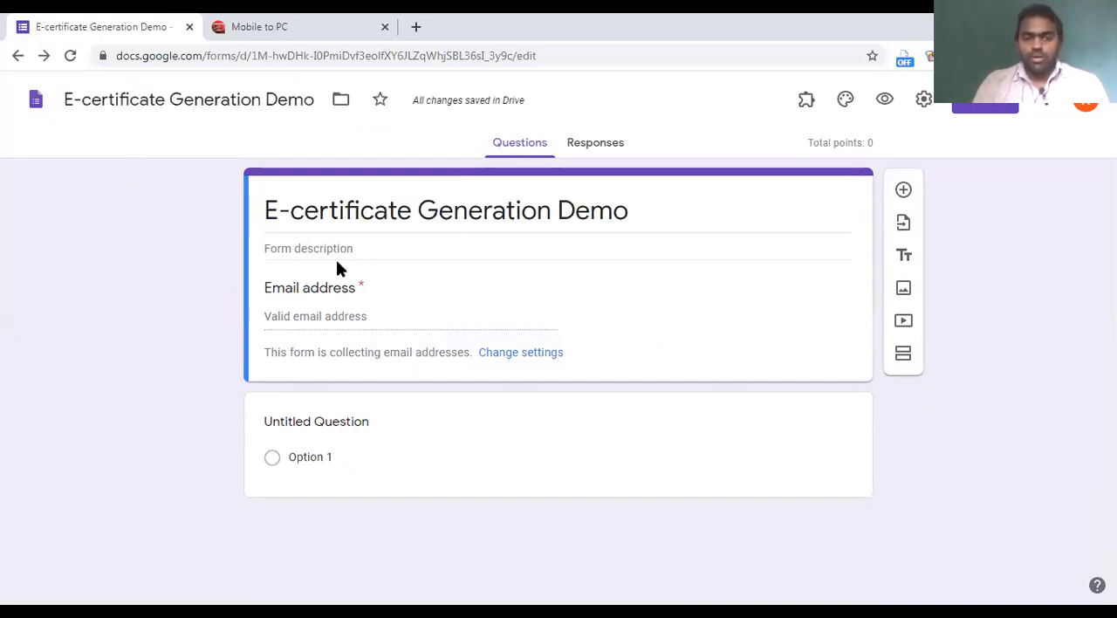
Step: Turn the untitled question into a required short-answer question titled "Name"
left_click(291, 414)
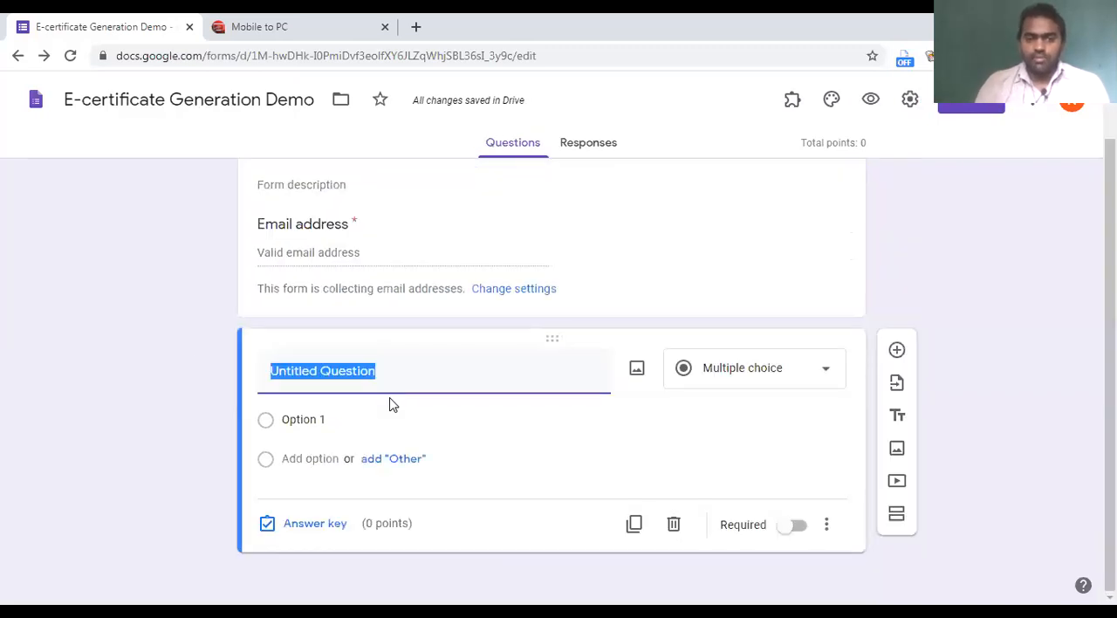
type("Name")
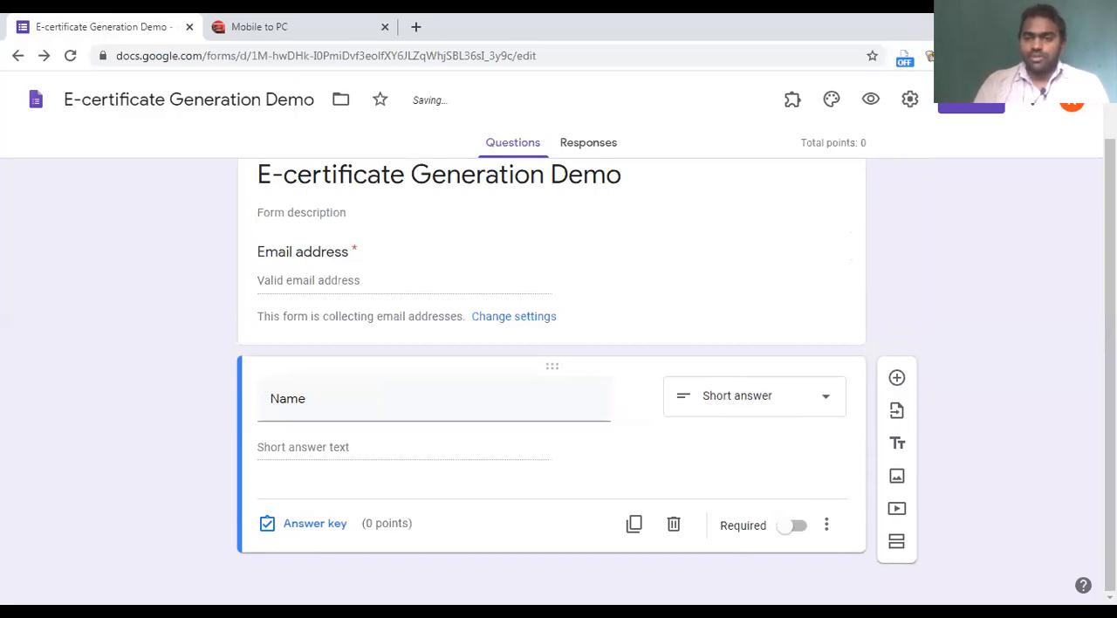
left_click(799, 529)
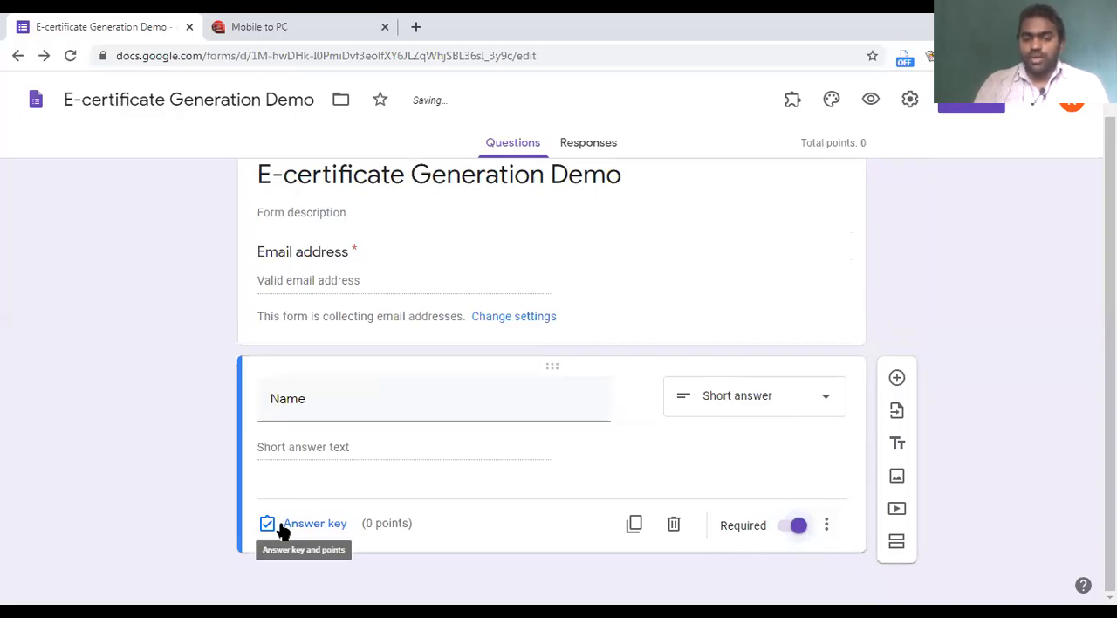
Step: Add a multiple-choice question titled "Question 1" below the Name question
left_click(897, 378)
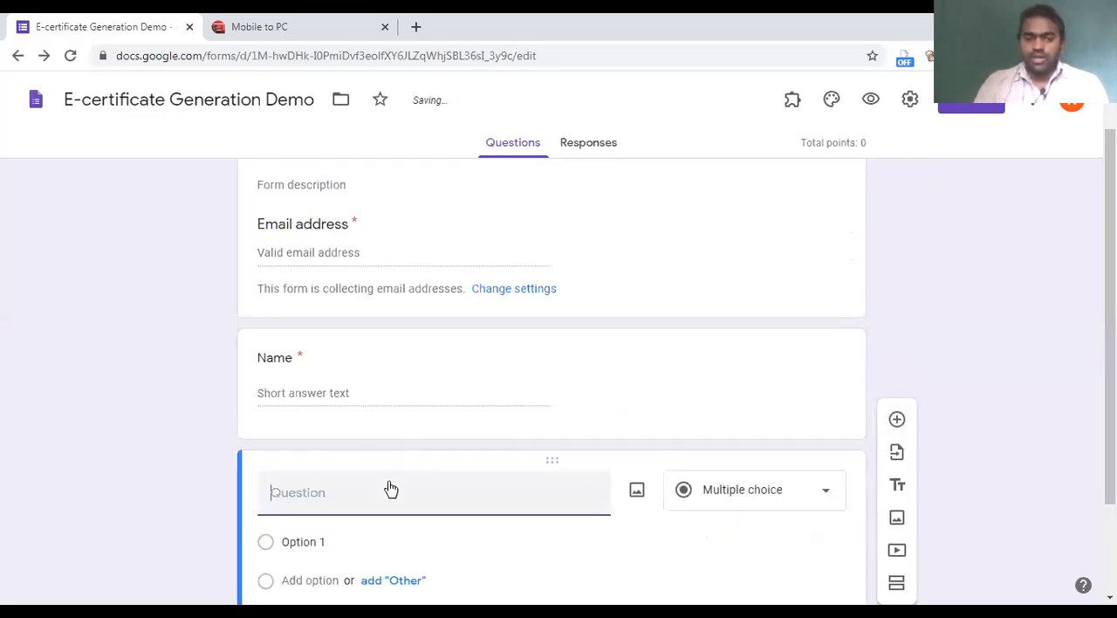
type("Question 1")
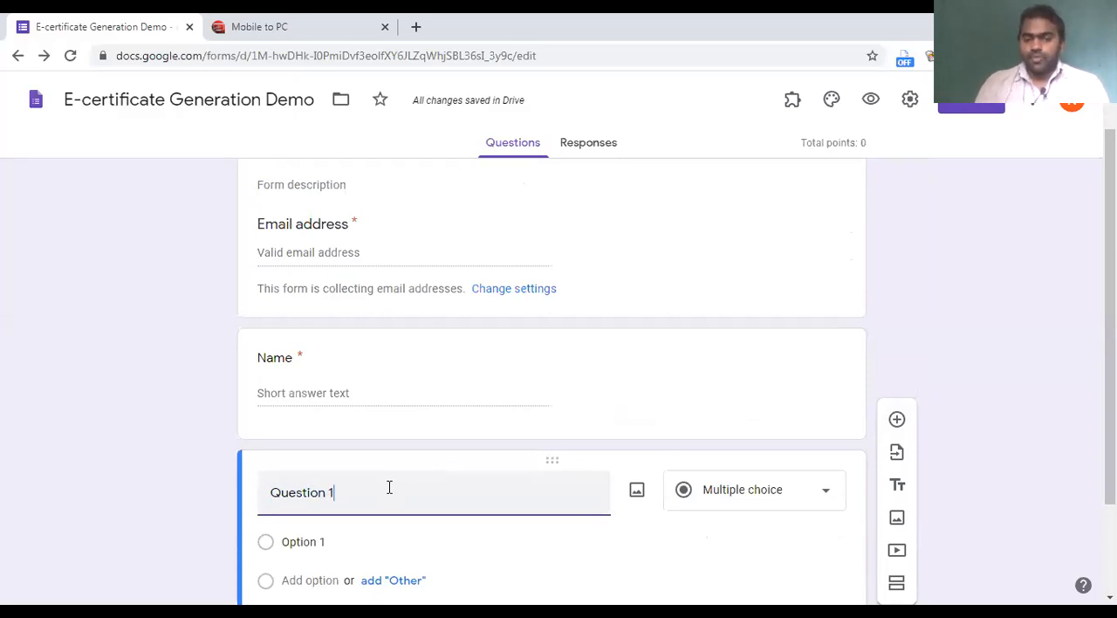
left_click(27, 456)
left_click_drag(1111, 393, 1110, 480)
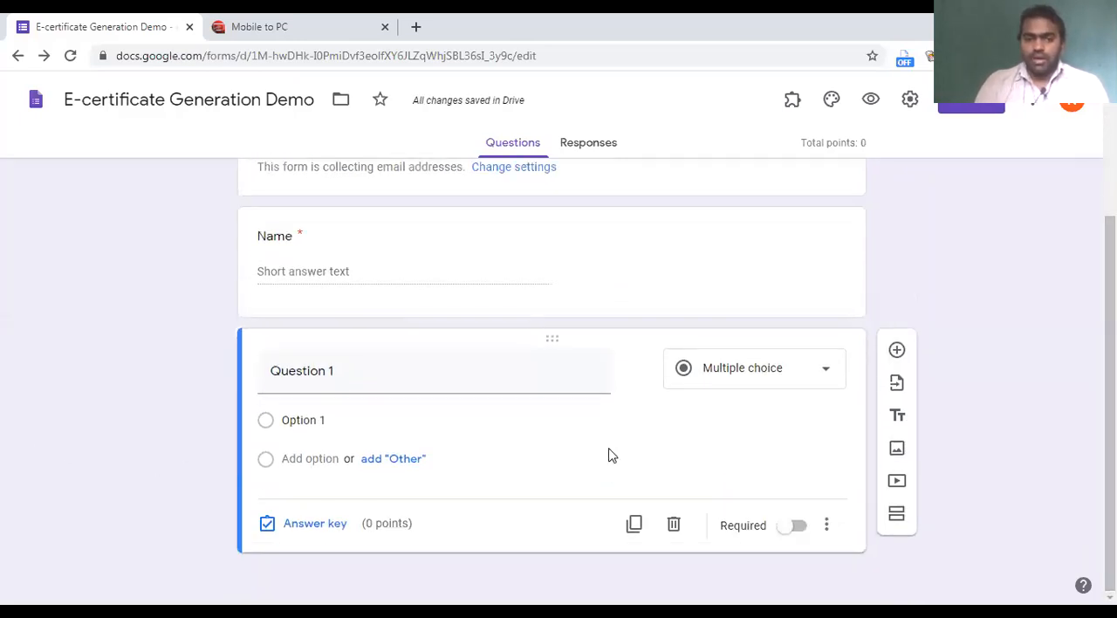
Step: Name the first answer option of Question 1 "Wrong Option 1" and copy its text
left_click(304, 422)
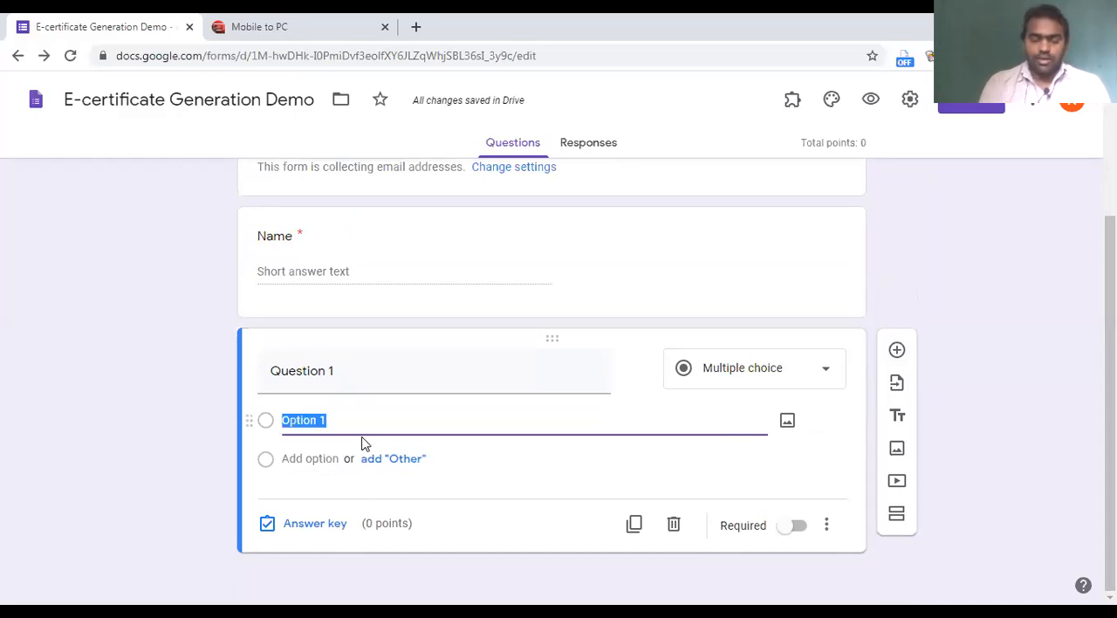
type("Na")
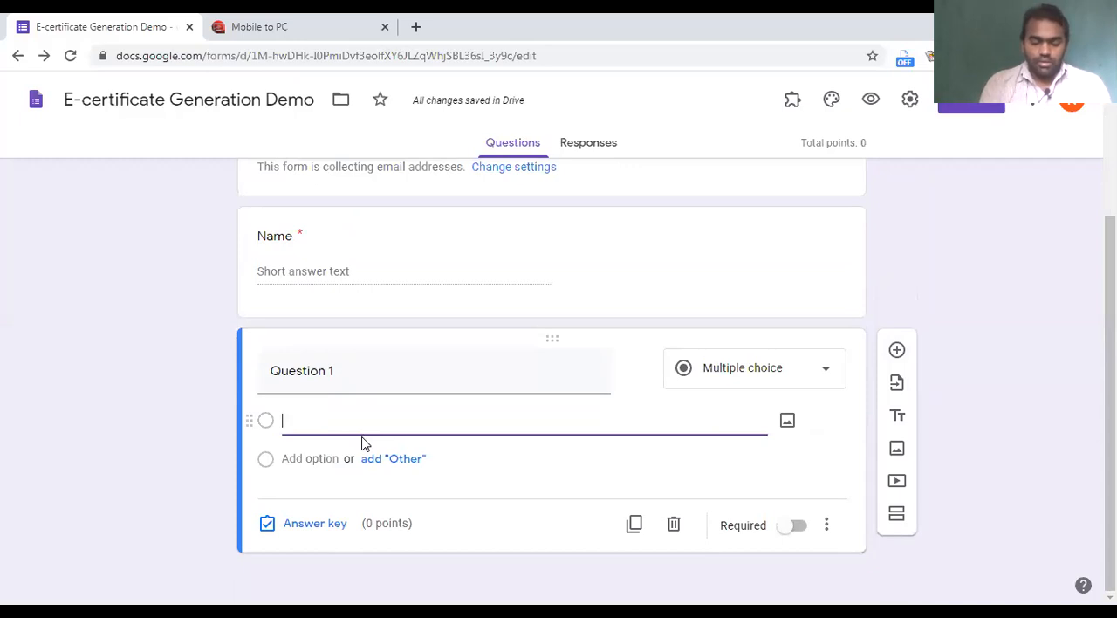
type("Wrong Opti")
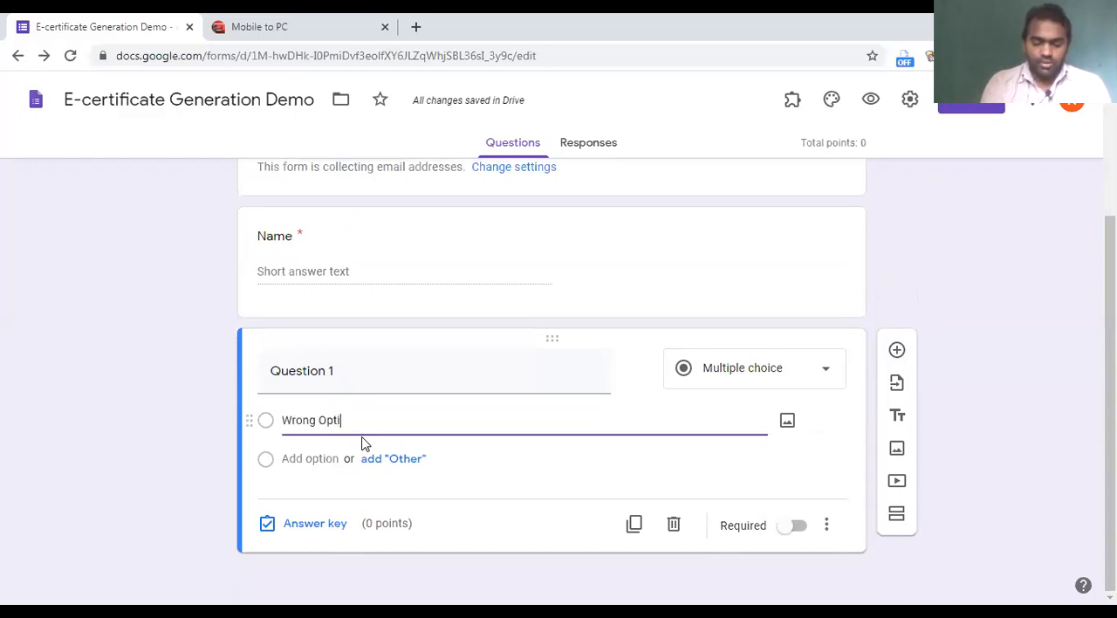
key("ctrl+a")
key("ctrl+c")
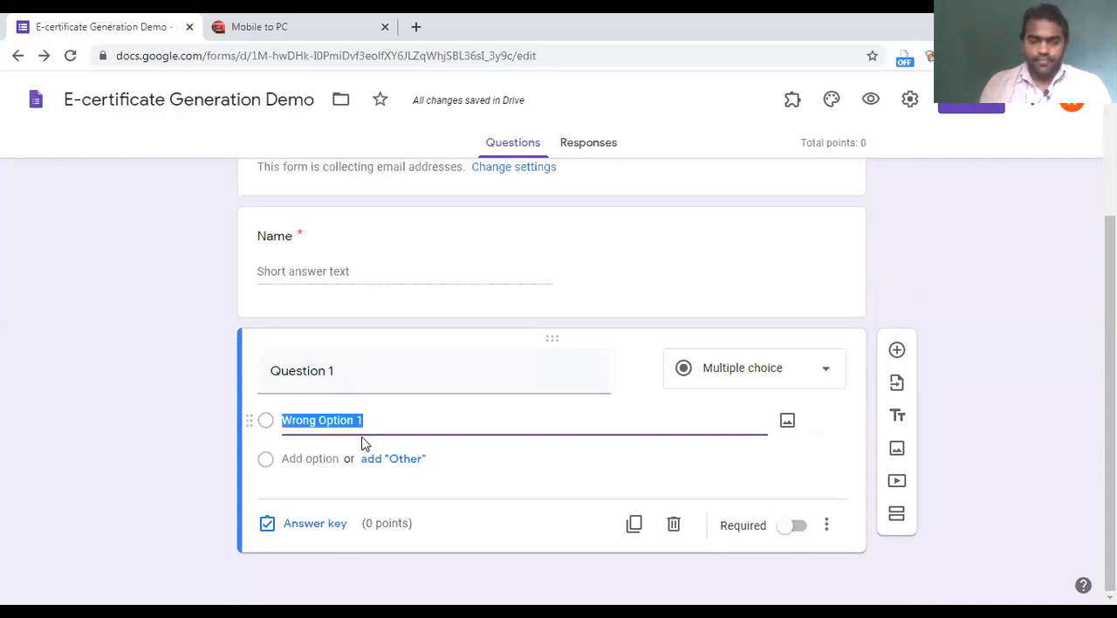
Step: Add two more answer options to Question 1 and name the second option "Wrong Option 2"
key("Return")
key("Return")
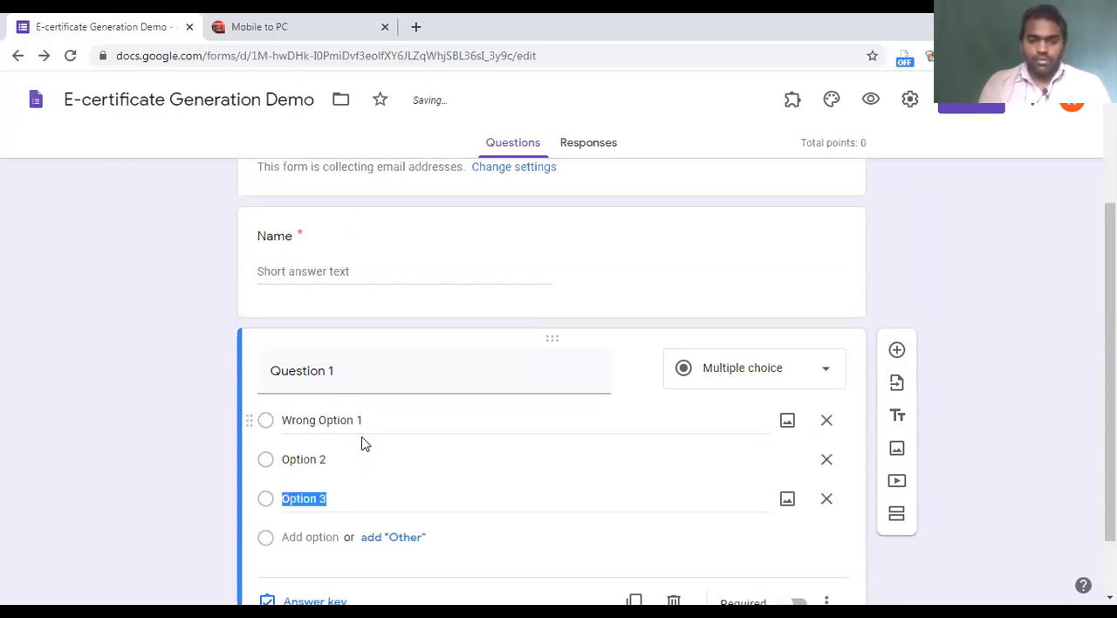
left_click(369, 466)
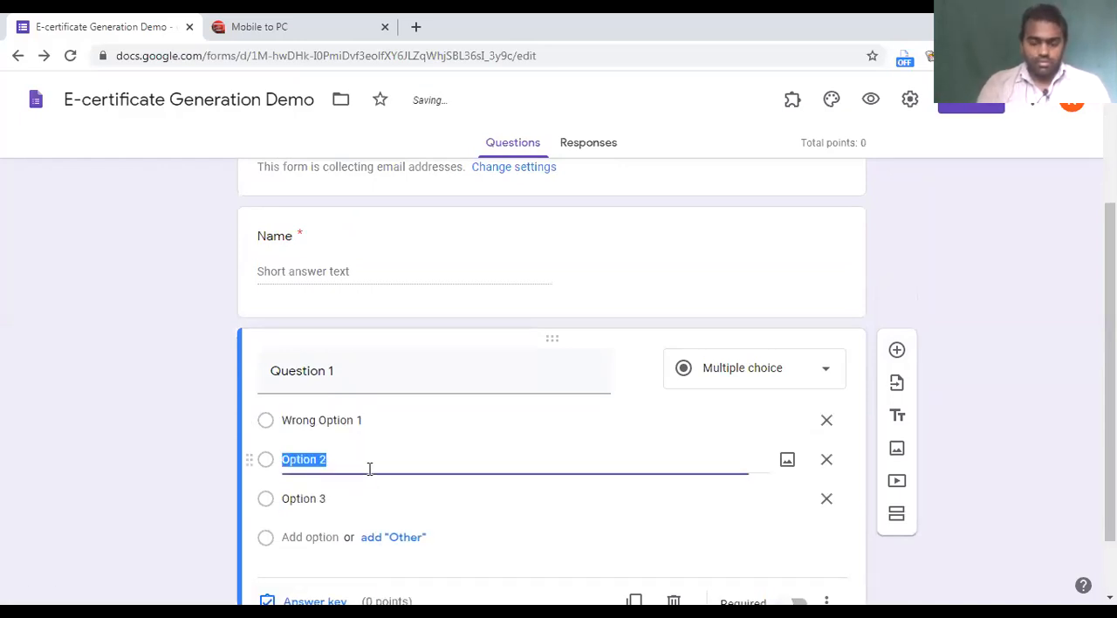
key("ctrl+v")
type("2")
Step: Insert the answer options "Right Option" and "Wrong Option 3" below Wrong Option 2
key("Return")
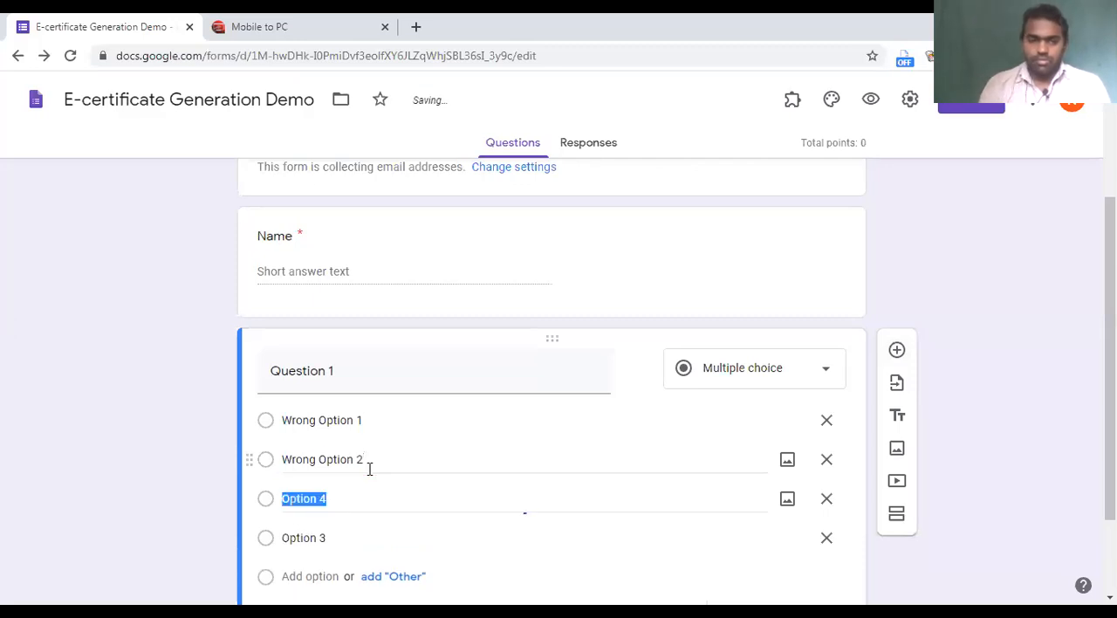
type("Right O")
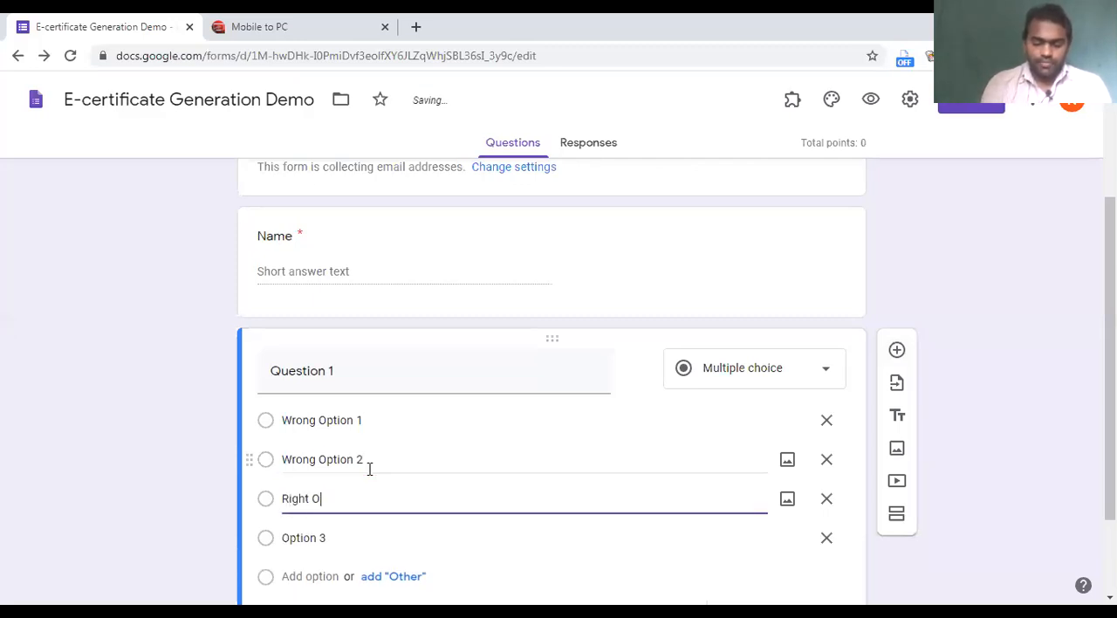
type("ption")
key("Return")
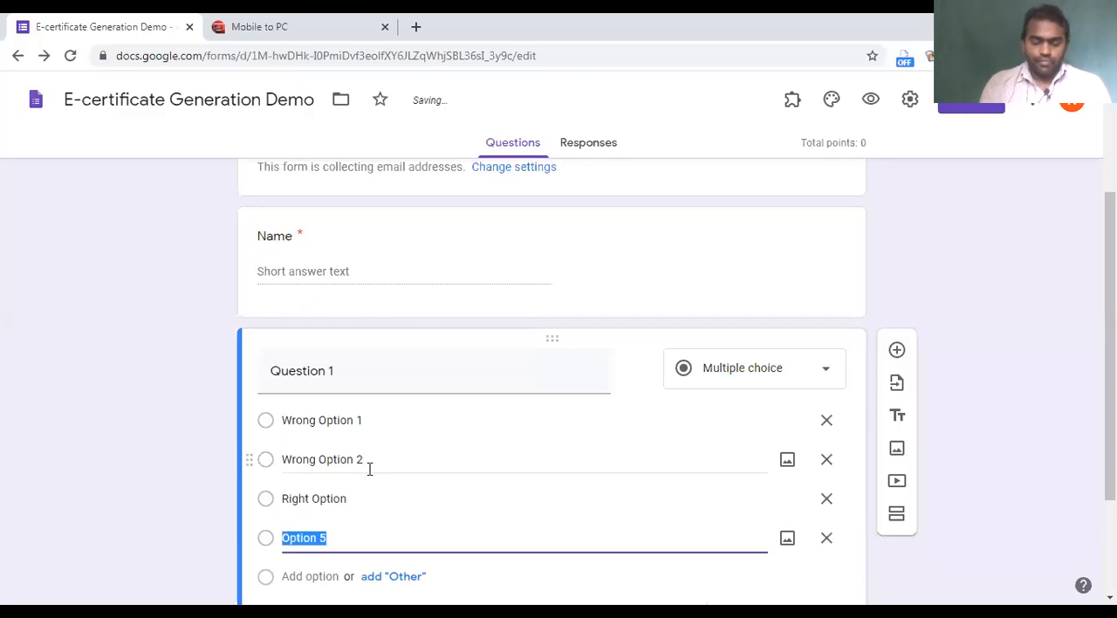
type("Wrong Option 1")
key("shift+Left")
type("3")
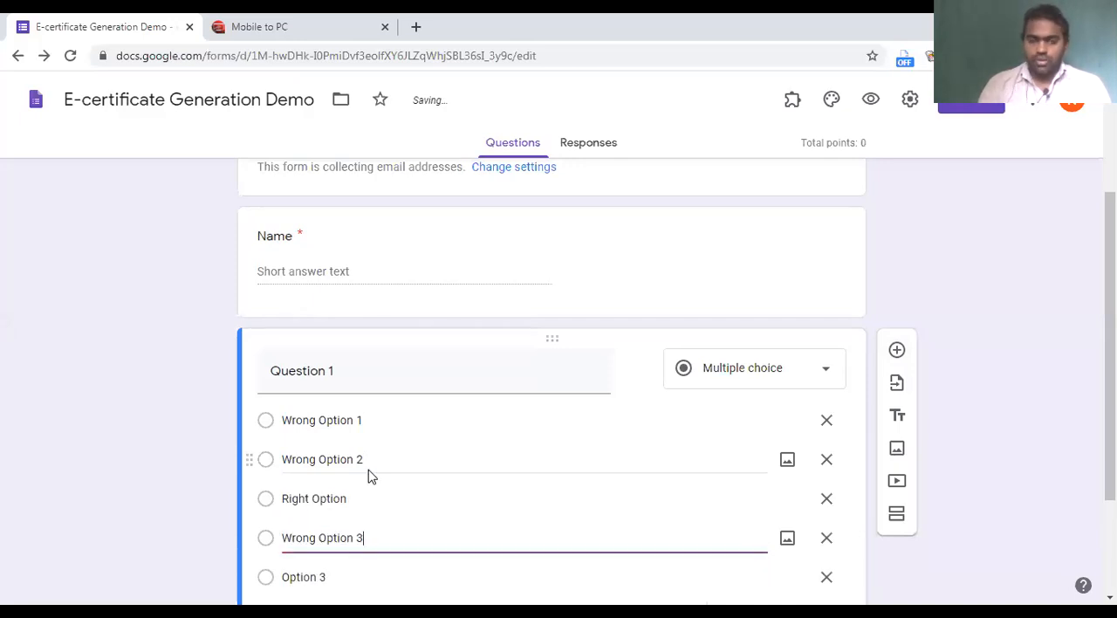
left_click(47, 304)
Step: Set Question 1's answer key to Right Option, worth 5 points
scroll(322, 431, "down", 2)
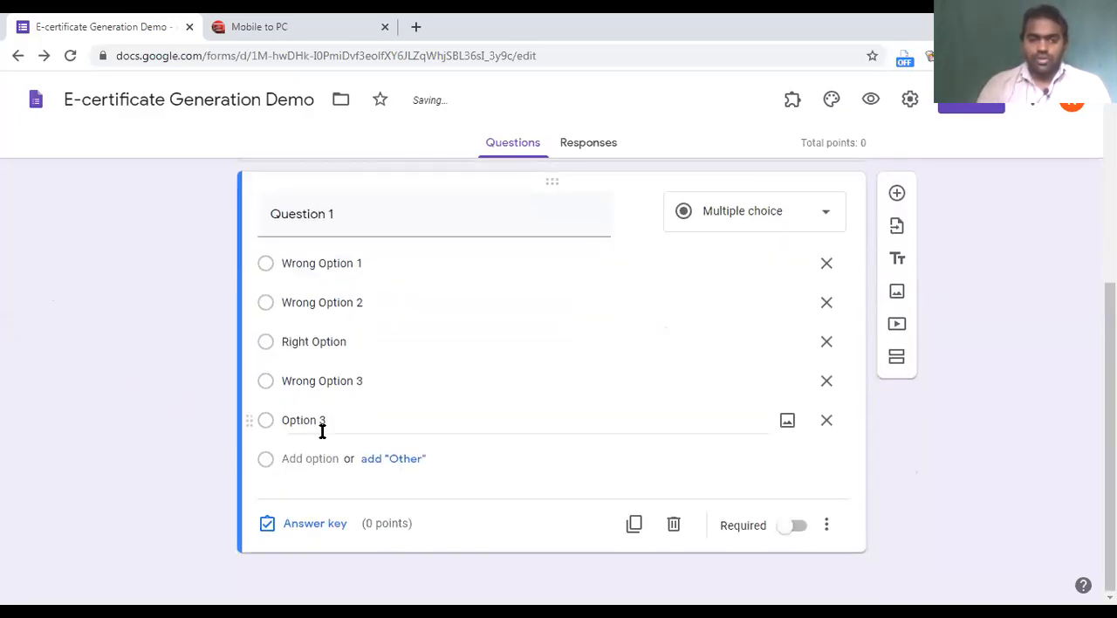
left_click(329, 523)
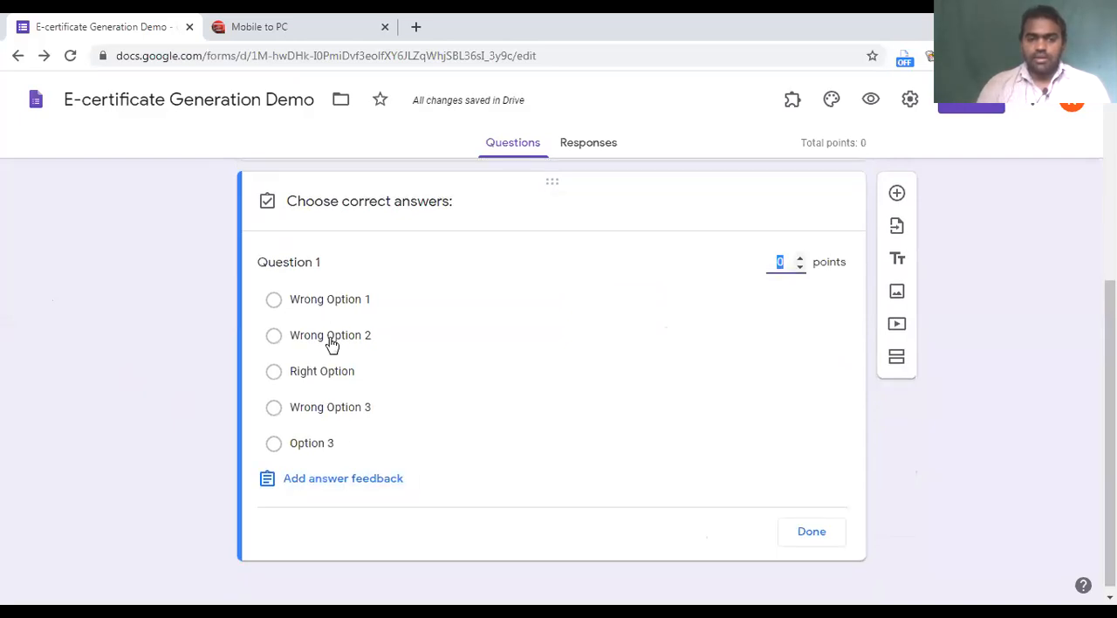
left_click(322, 377)
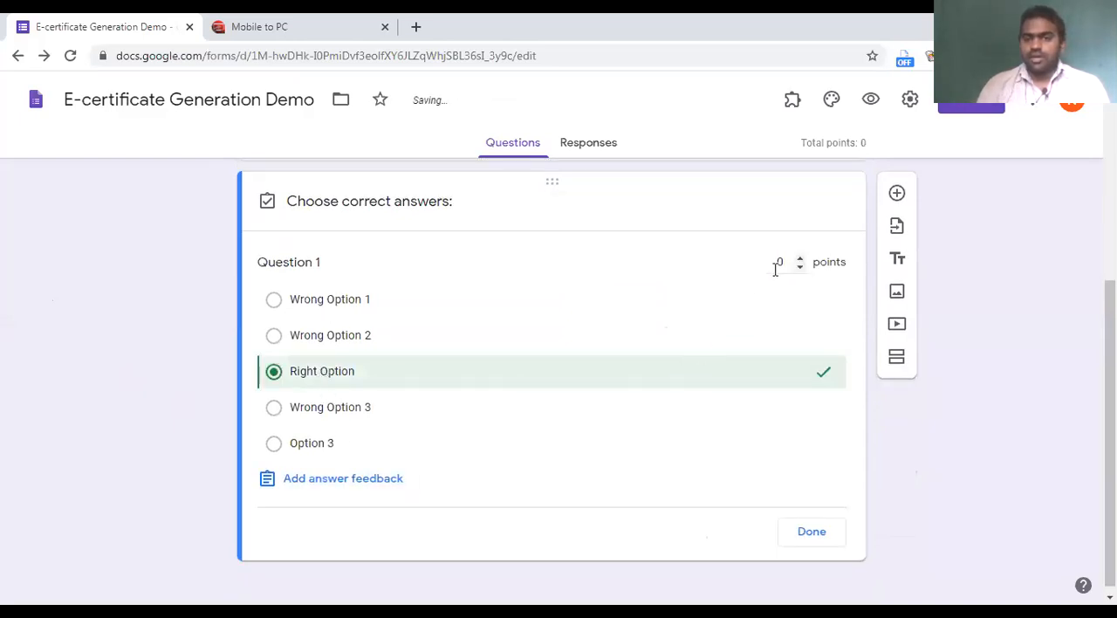
double_click(803, 259)
double_click(801, 259)
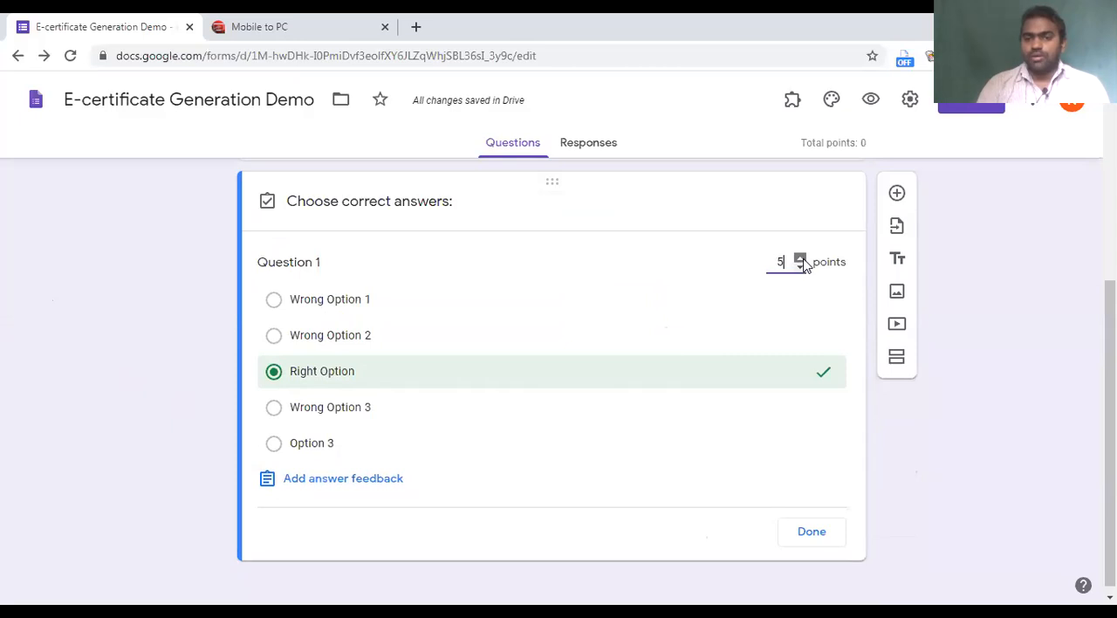
left_click(817, 534)
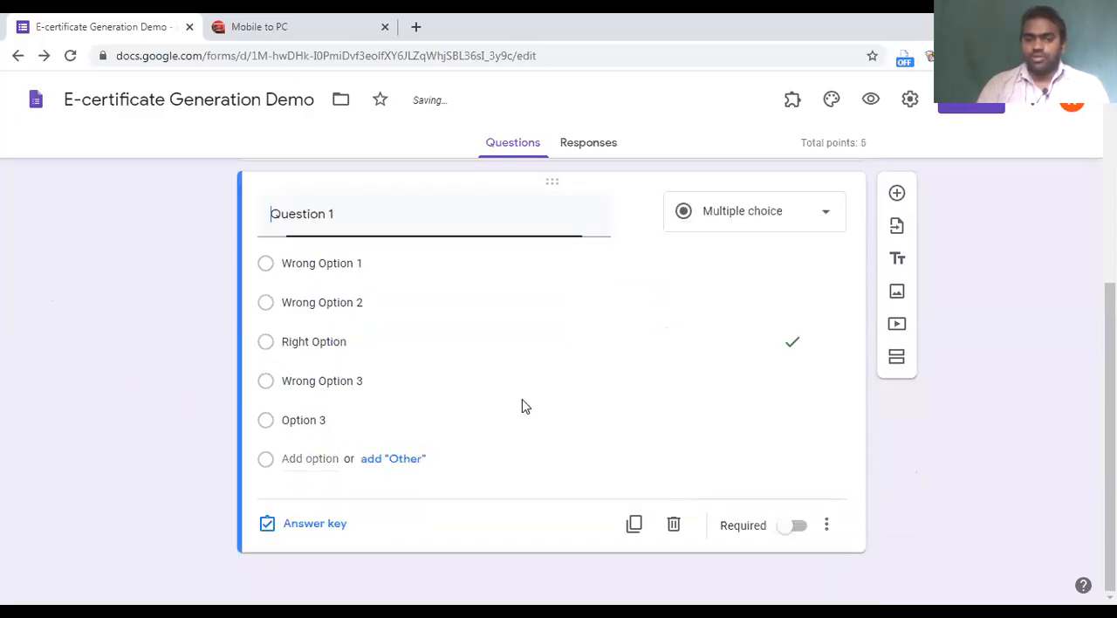
Step: Duplicate Question 1 and title the copy "Question 2"
left_click(634, 524)
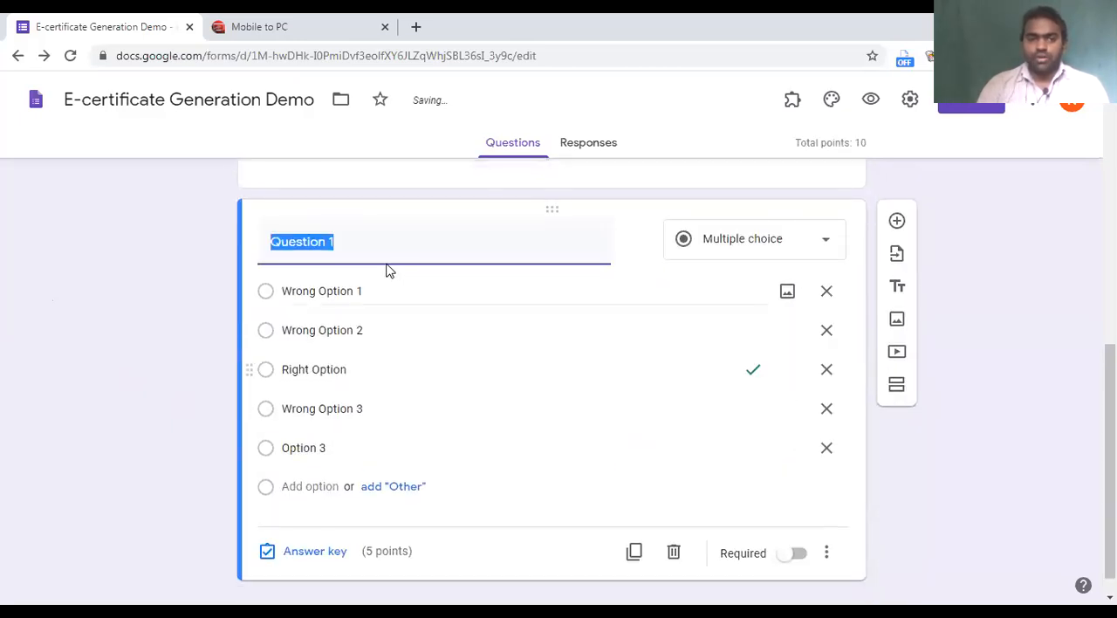
left_click(416, 252)
key("BackSpace")
type("2")
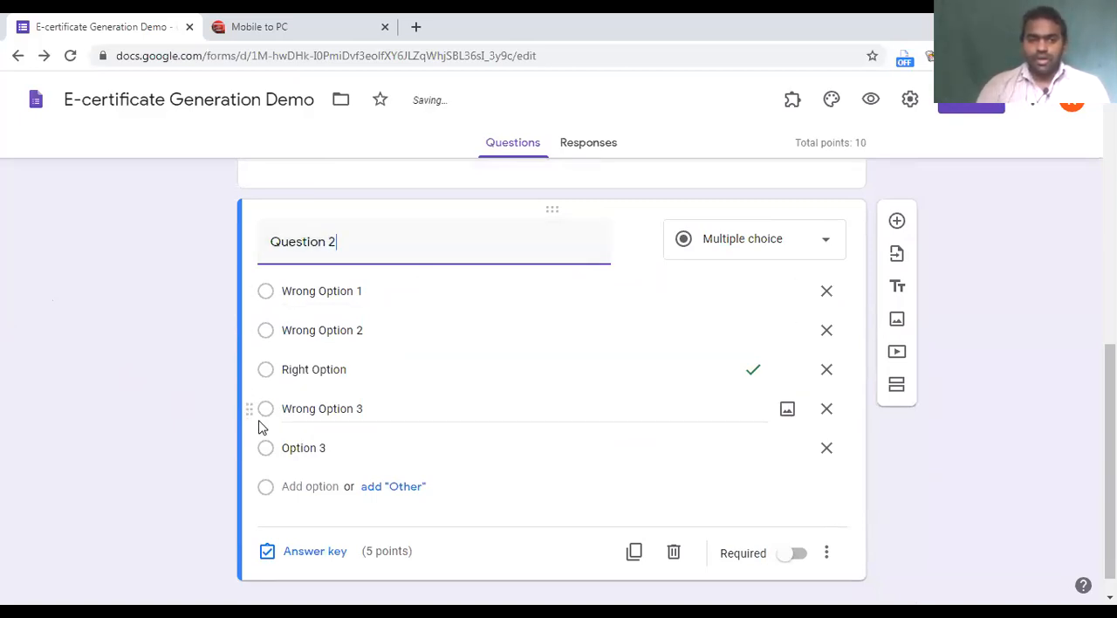
Step: In Question 2, move Right Option below Wrong Option 3, remove the leftover Option 3 and check the answer key
left_click_drag(252, 371, 270, 442)
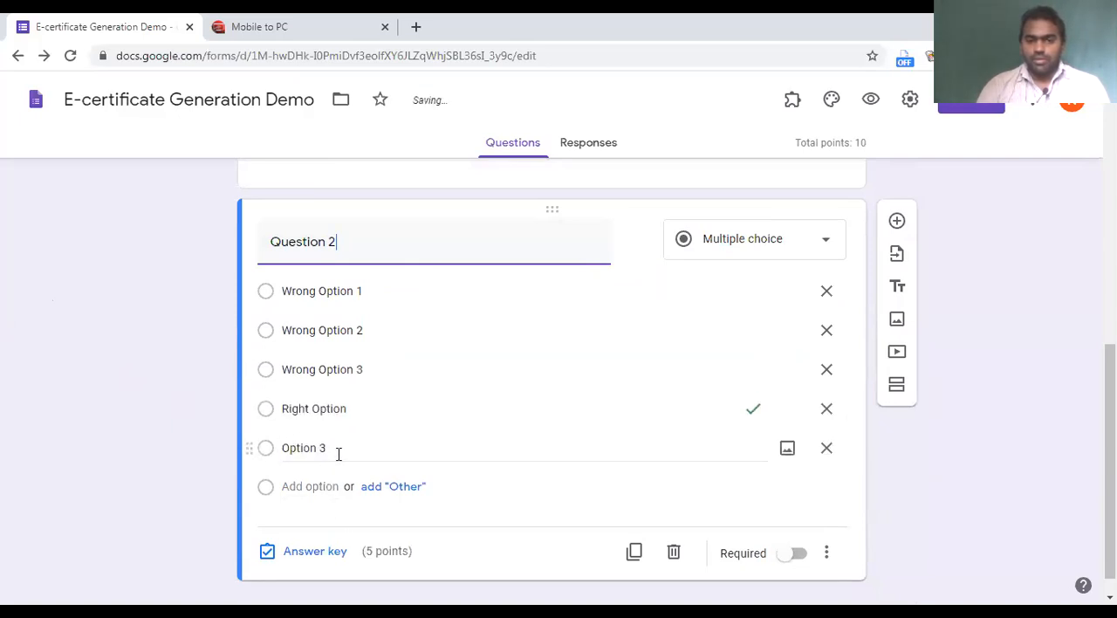
left_click(827, 449)
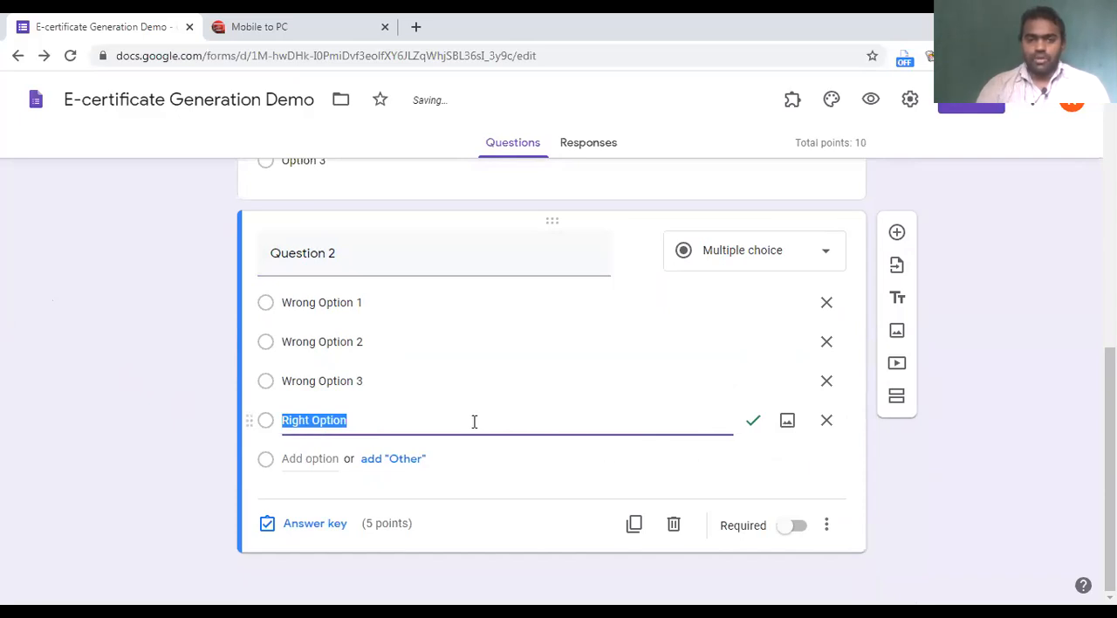
left_click(315, 523)
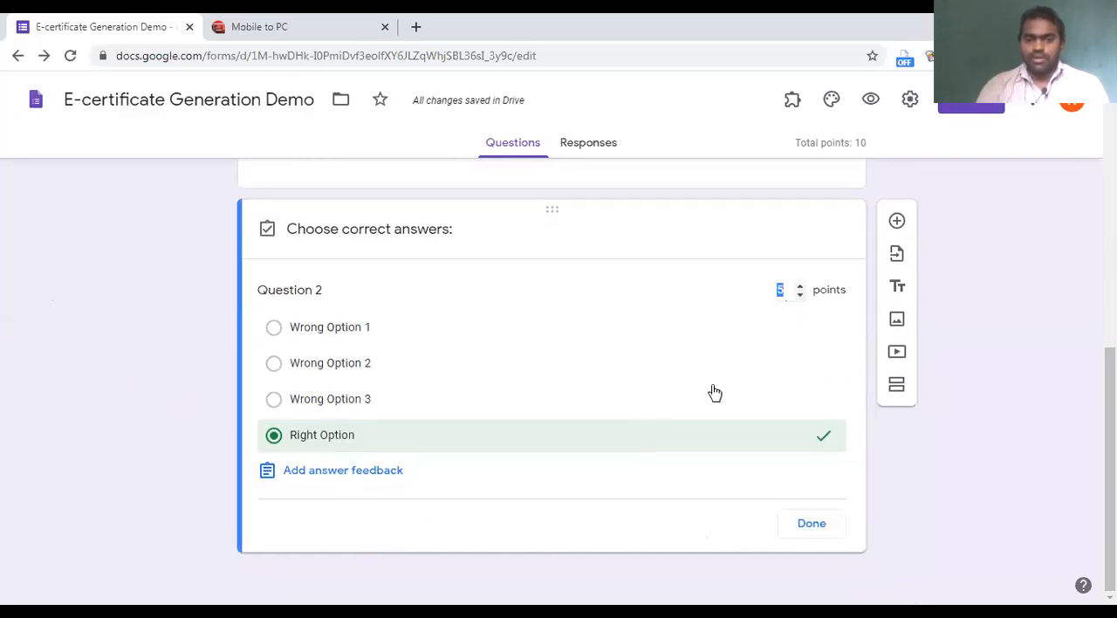
left_click(811, 526)
Step: Remove the leftover Option 3 from Question 1
scroll(511, 371, "up", 2)
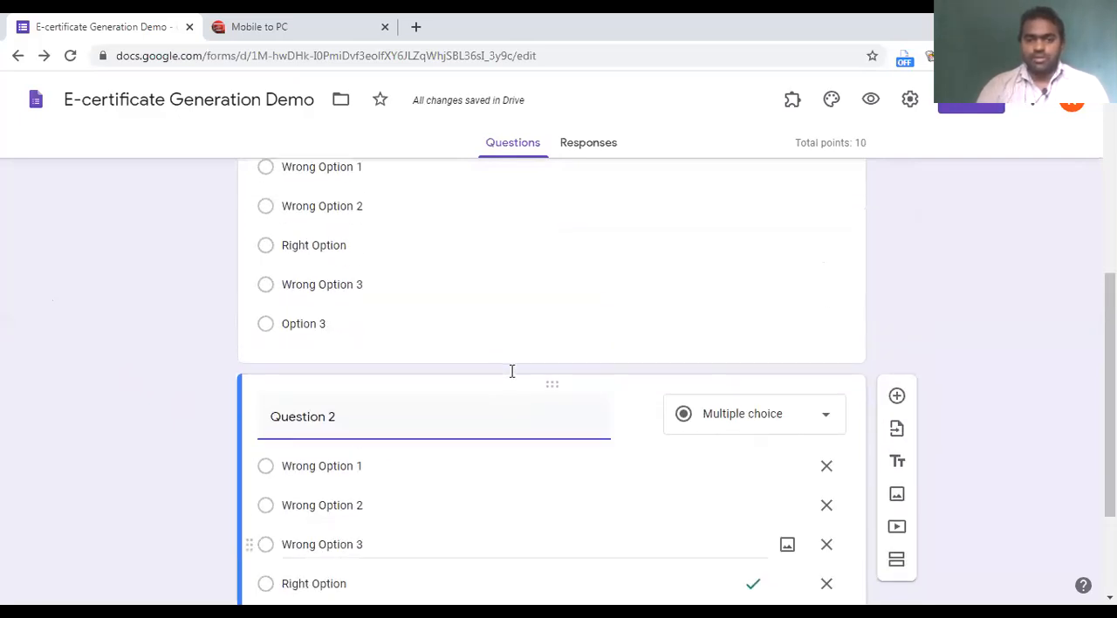
left_click(430, 294)
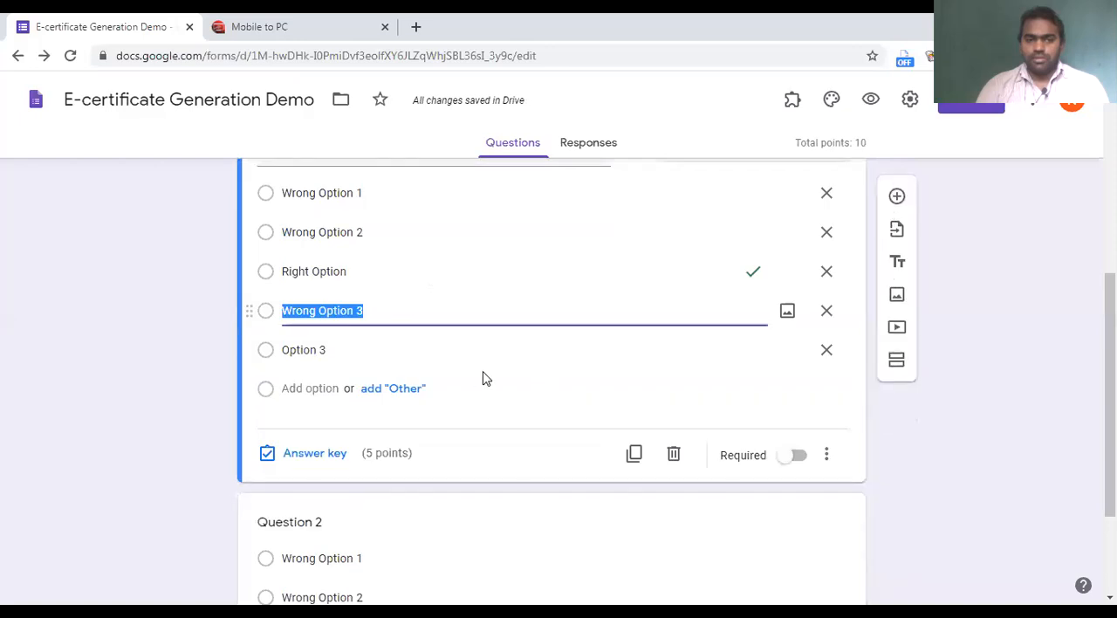
left_click(826, 350)
Step: Duplicate Question 2 and title the copy "Question 3"
scroll(149, 384, "down", 2)
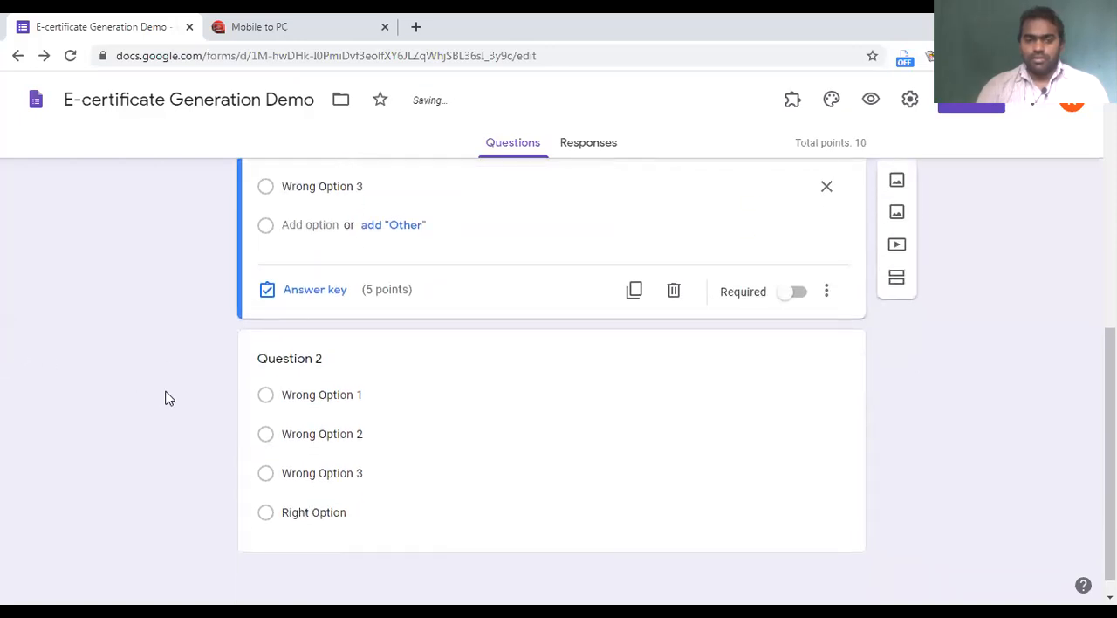
left_click(481, 471)
left_click(634, 523)
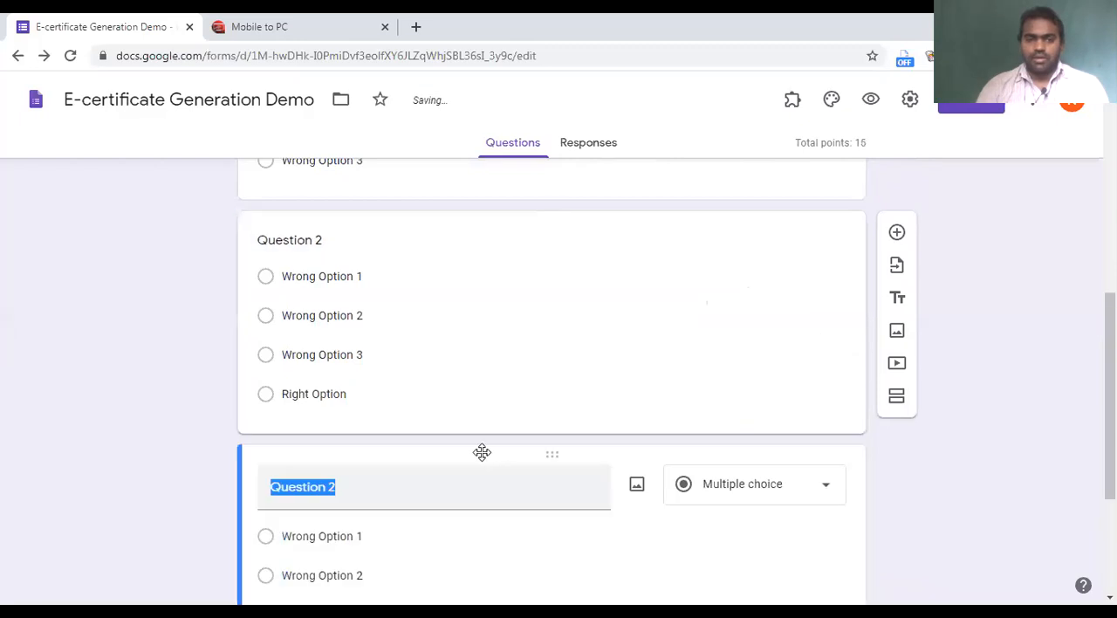
left_click(382, 257)
key("BackSpace")
type("3")
Step: Move Right Option above Wrong Option 1 in Question 3 and check the question's answer key
left_click_drag(253, 419, 250, 305)
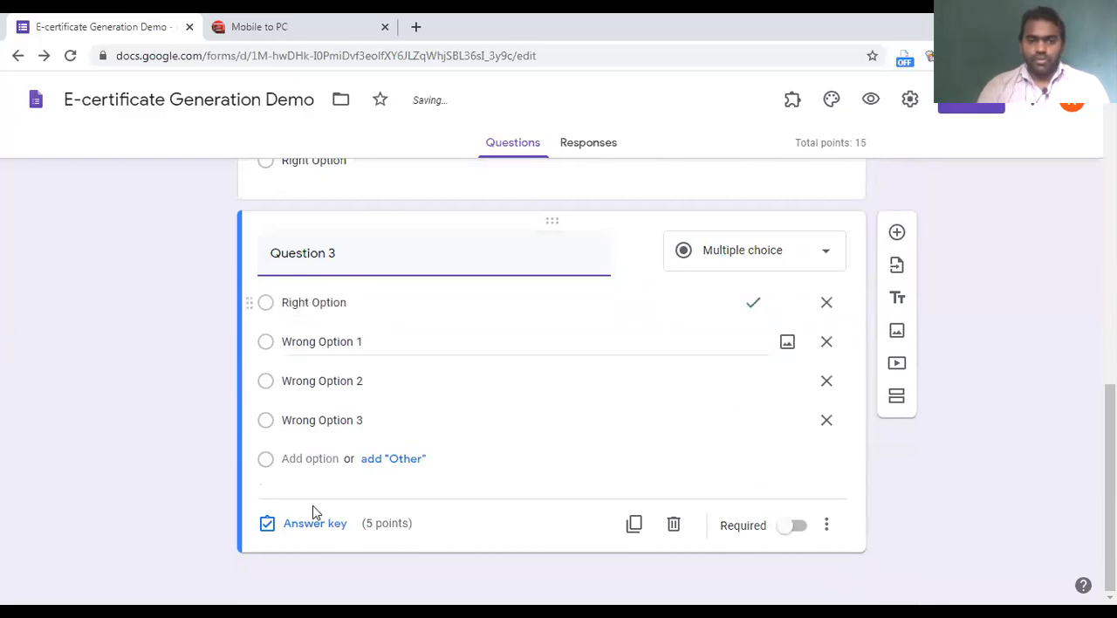
left_click(332, 530)
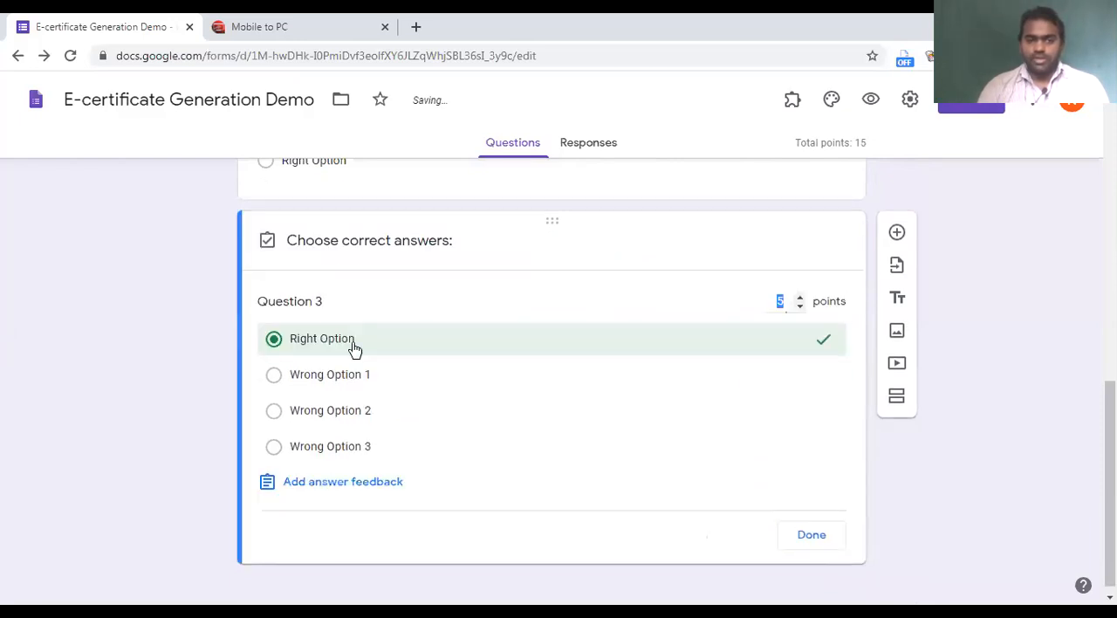
left_click(815, 541)
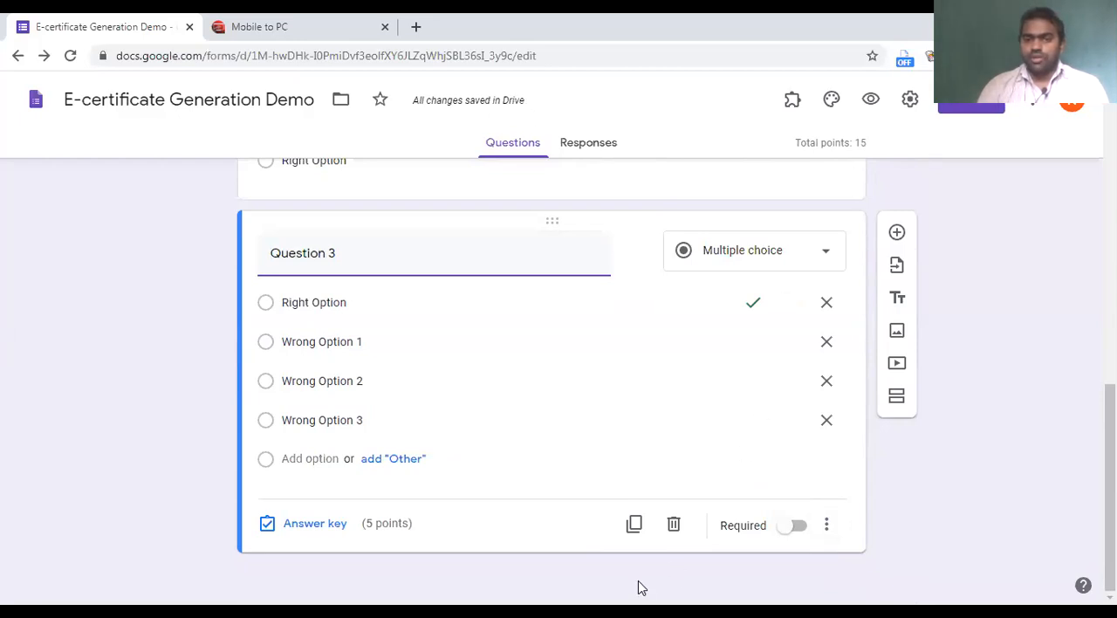
left_click_drag(878, 132, 817, 133)
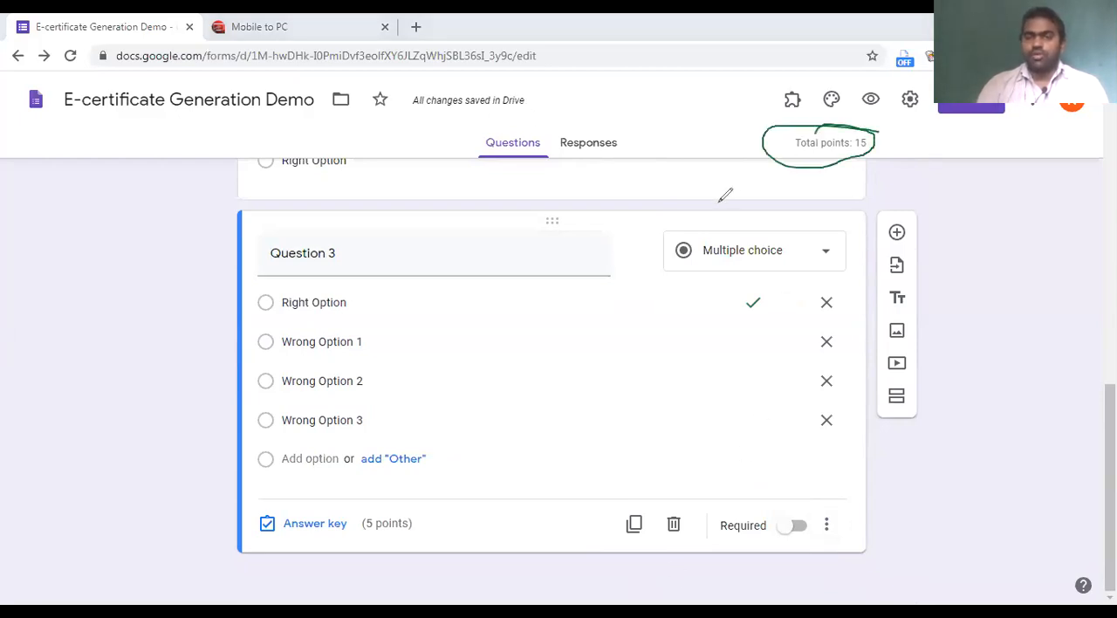
key("ctrl+z")
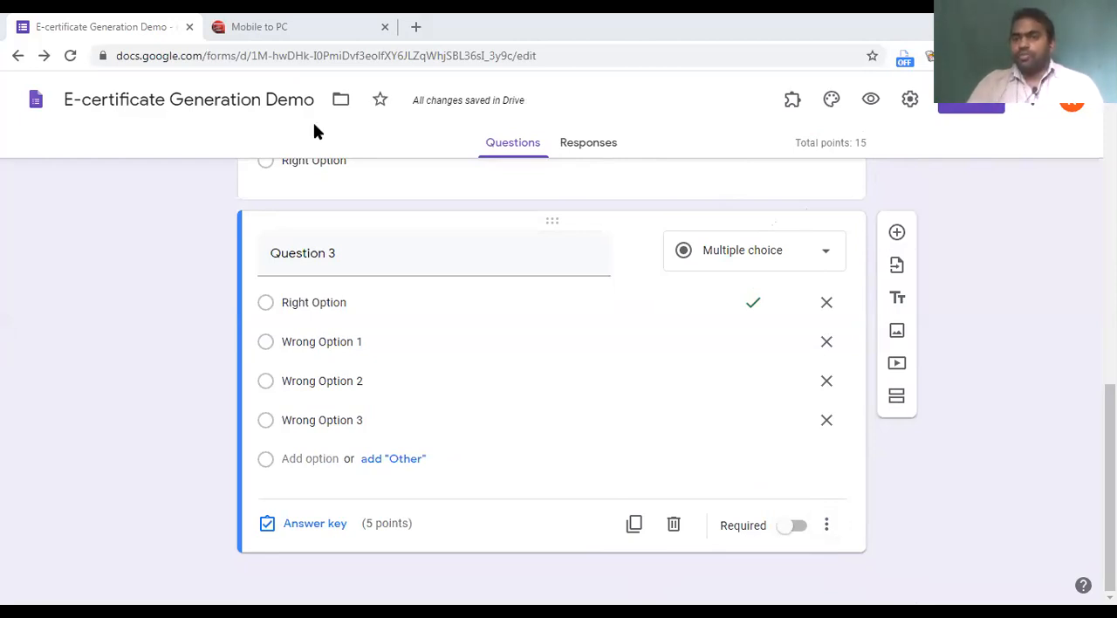
Step: Open the add-ons marketplace for the form and search for Certify'em
left_click(1031, 103)
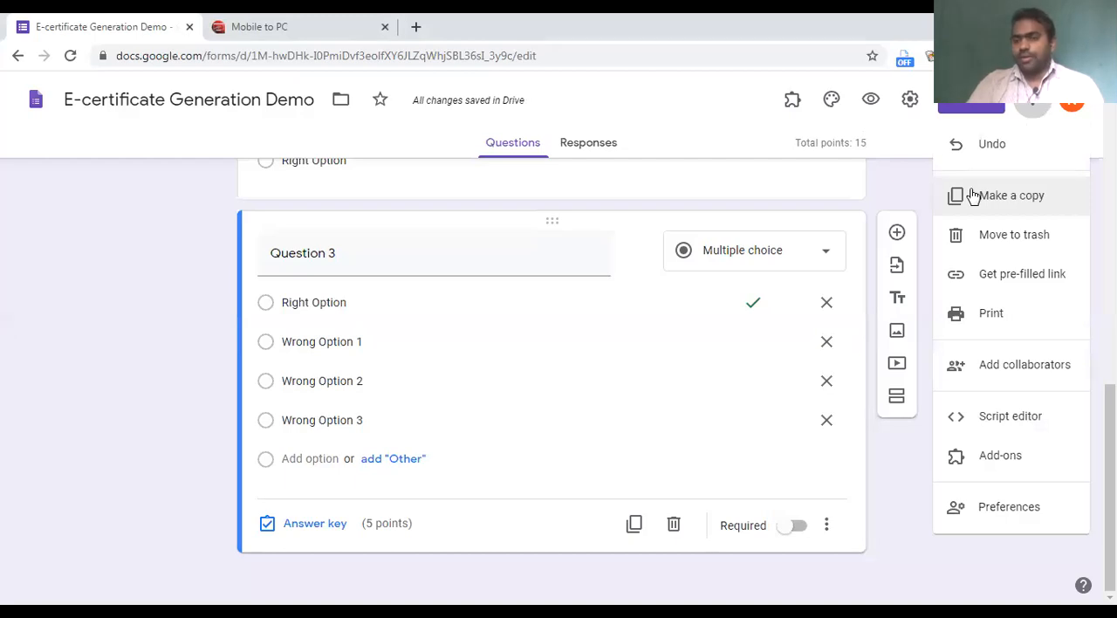
left_click(1037, 106)
left_click(1036, 107)
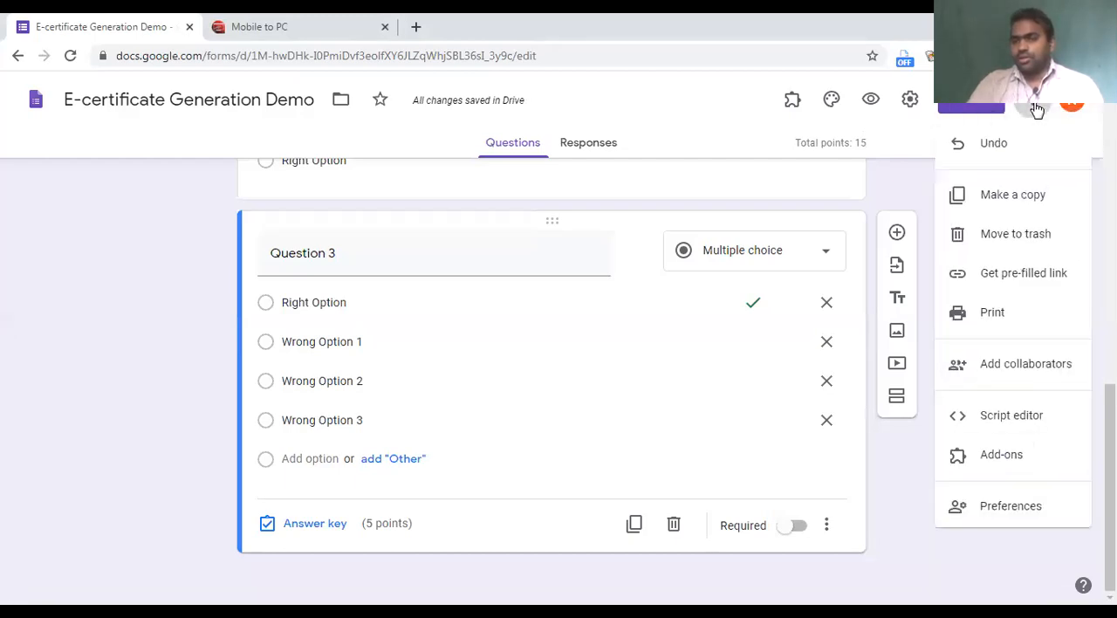
left_click(1018, 471)
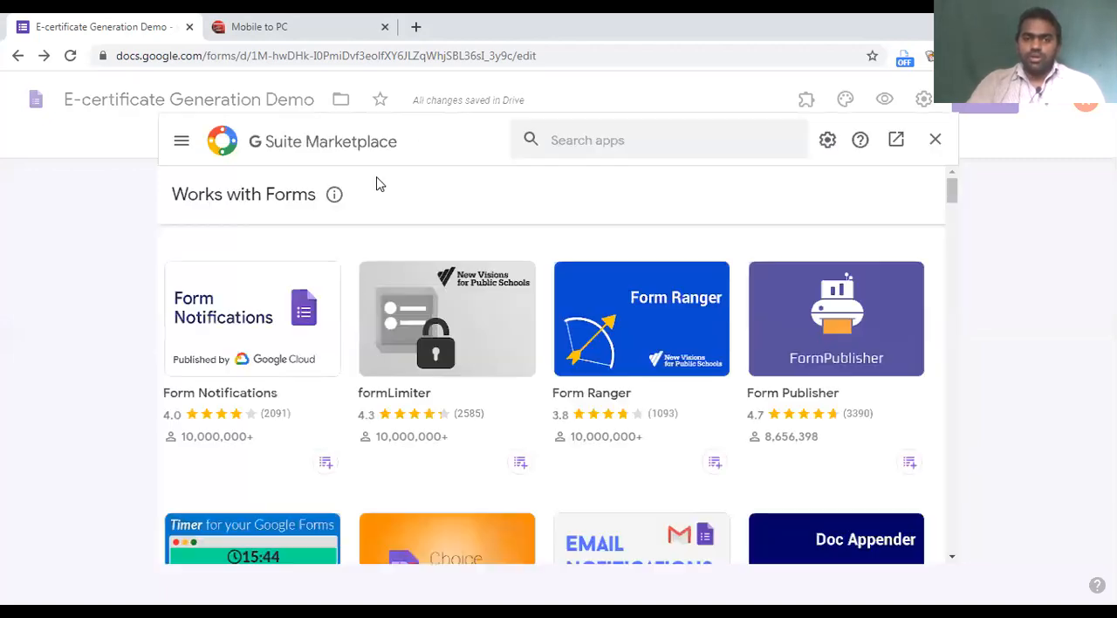
left_click(628, 154)
type("c")
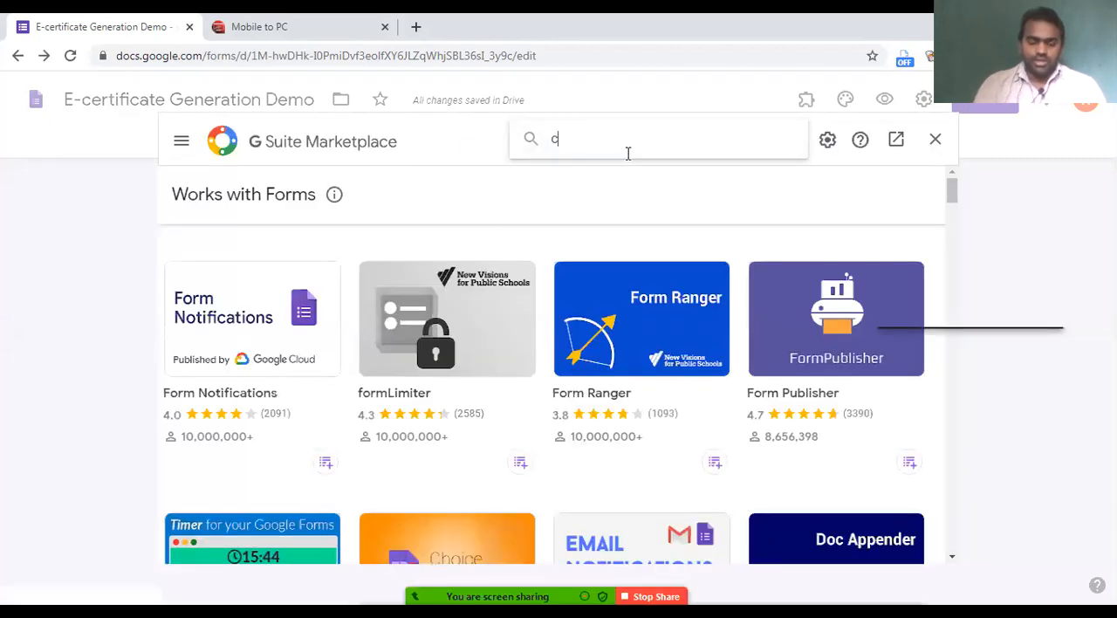
type("erti")
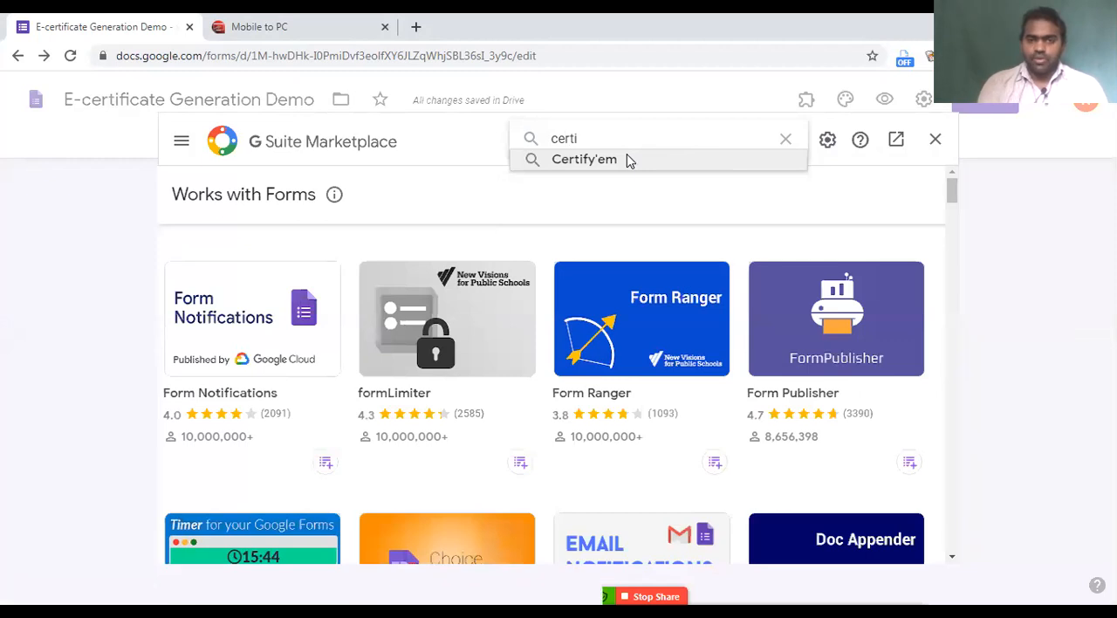
left_click(627, 159)
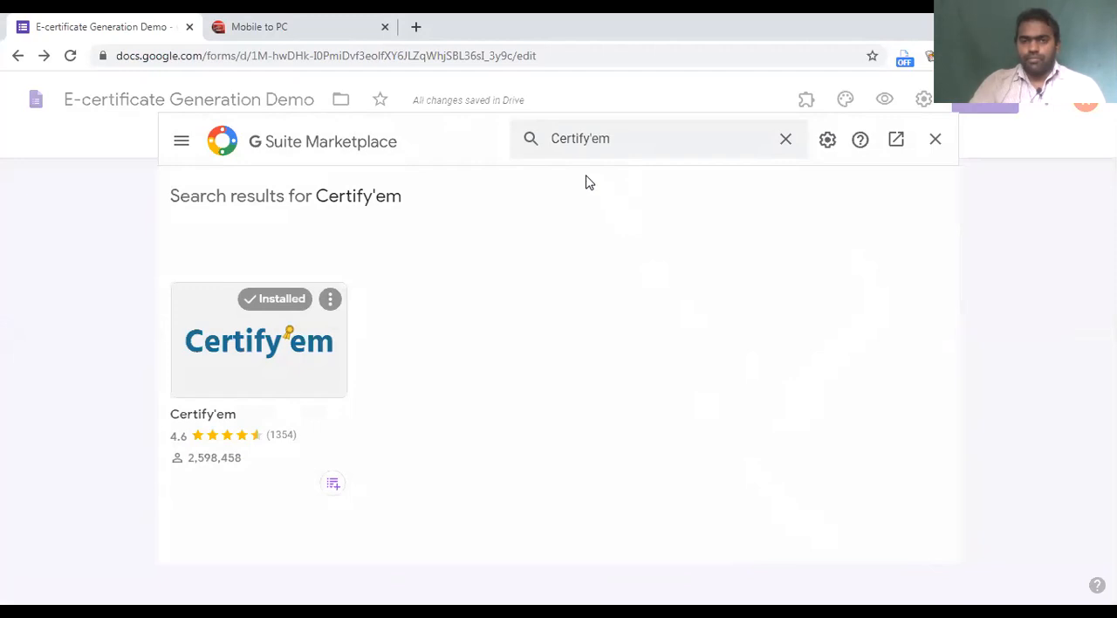
Step: Open the Certify'em listing to check whether it is installed, and close the marketplace
left_click(251, 362)
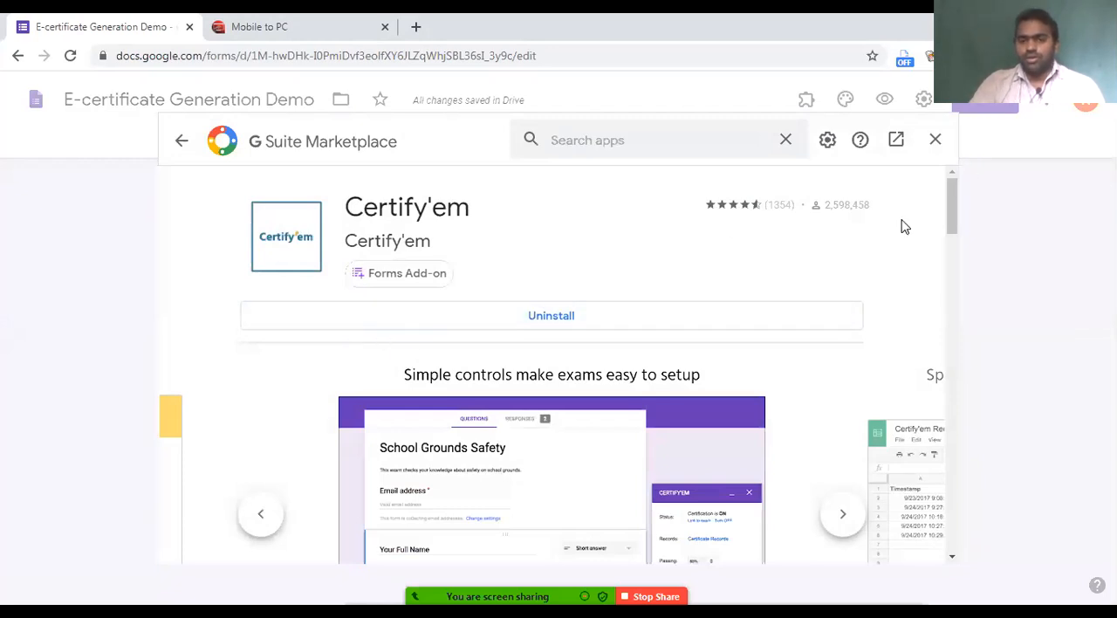
left_click(935, 140)
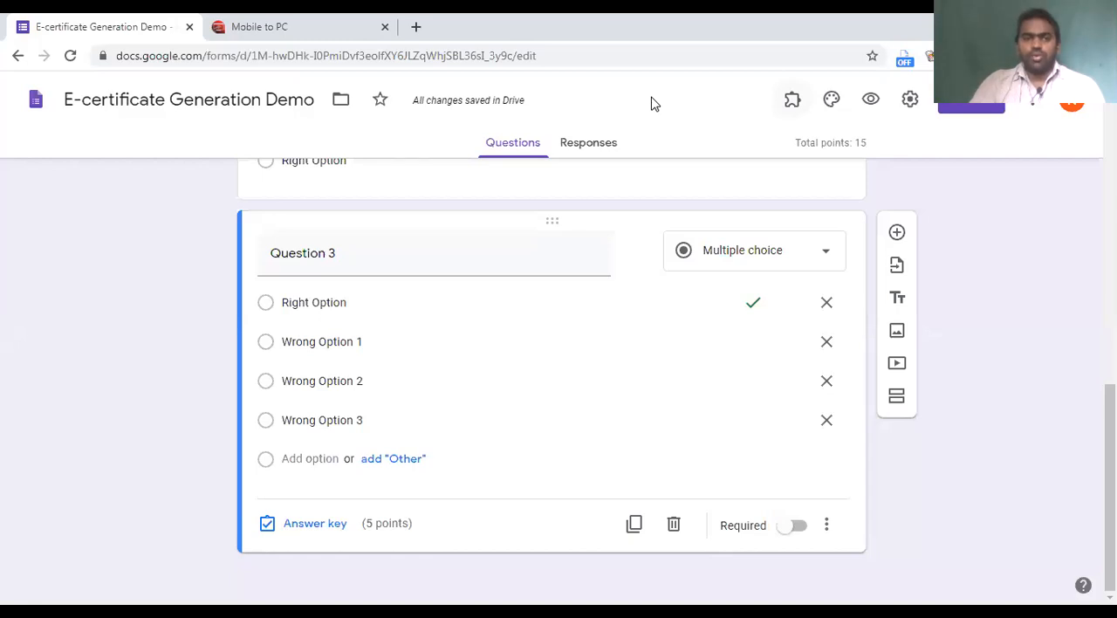
left_click_drag(764, 75, 814, 133)
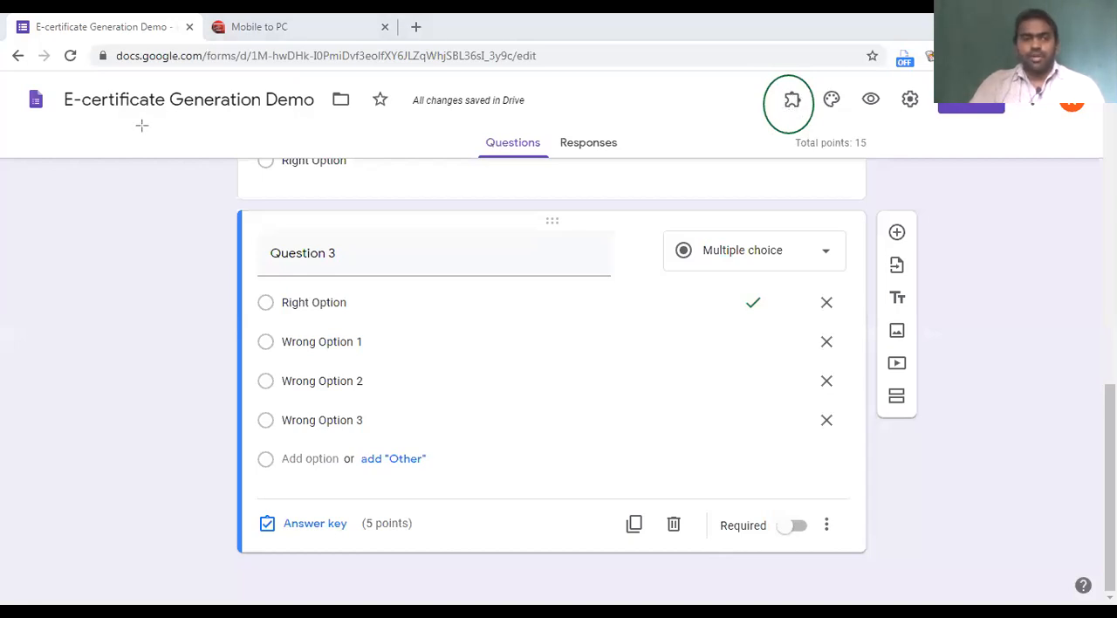
Step: Open the Certify'em add-on's help, read the getting-started instructions and close the help dialog
left_click(792, 100)
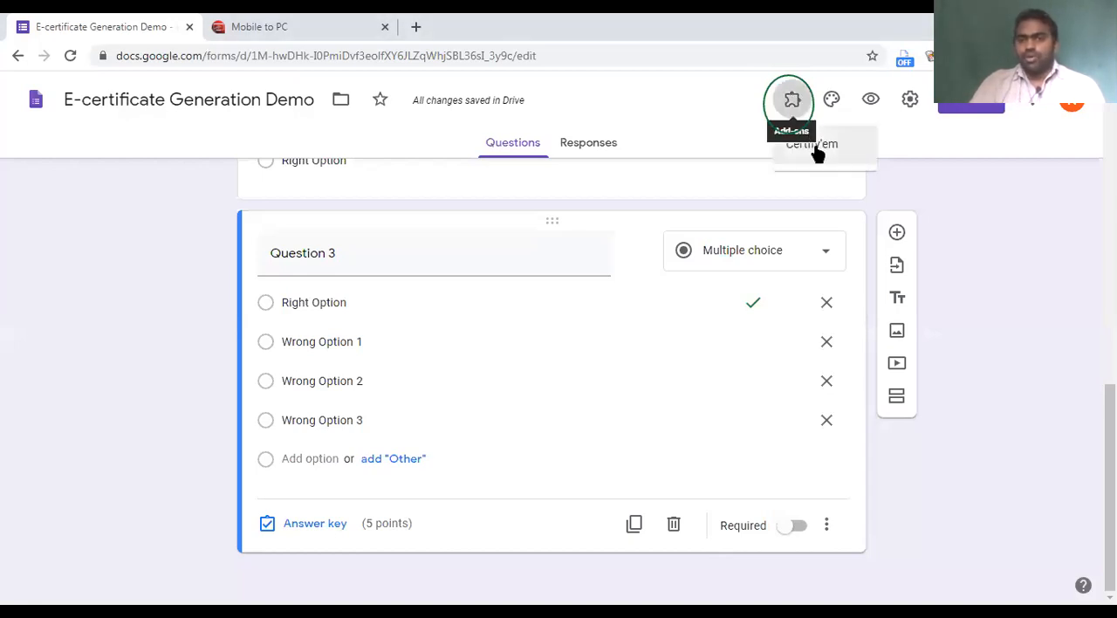
left_click(828, 163)
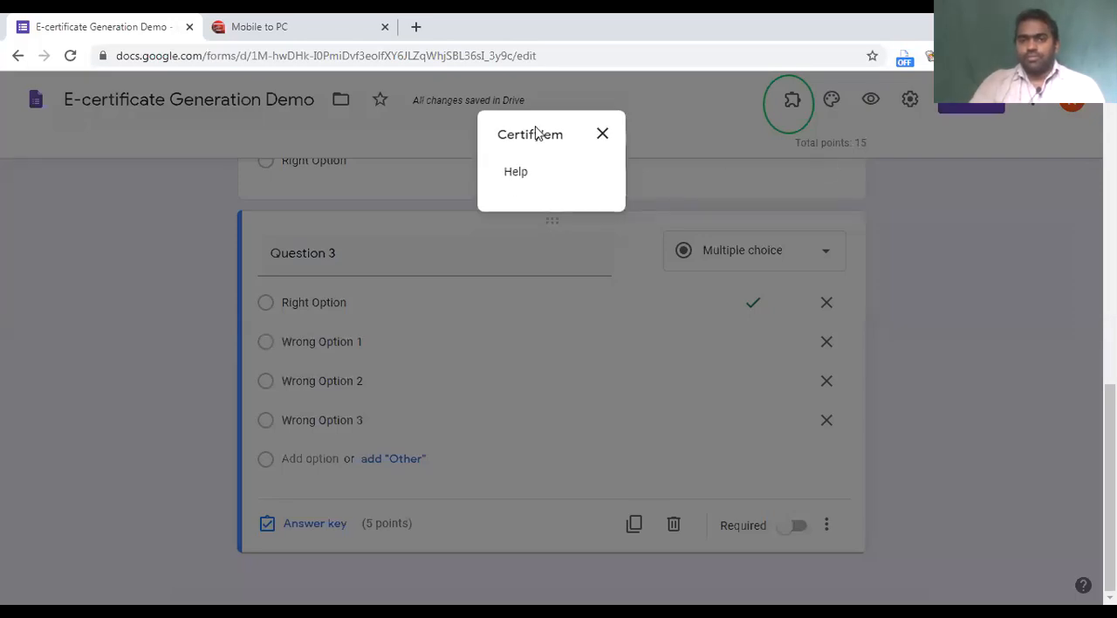
left_click(601, 134)
left_click(792, 105)
left_click(807, 142)
left_click(517, 180)
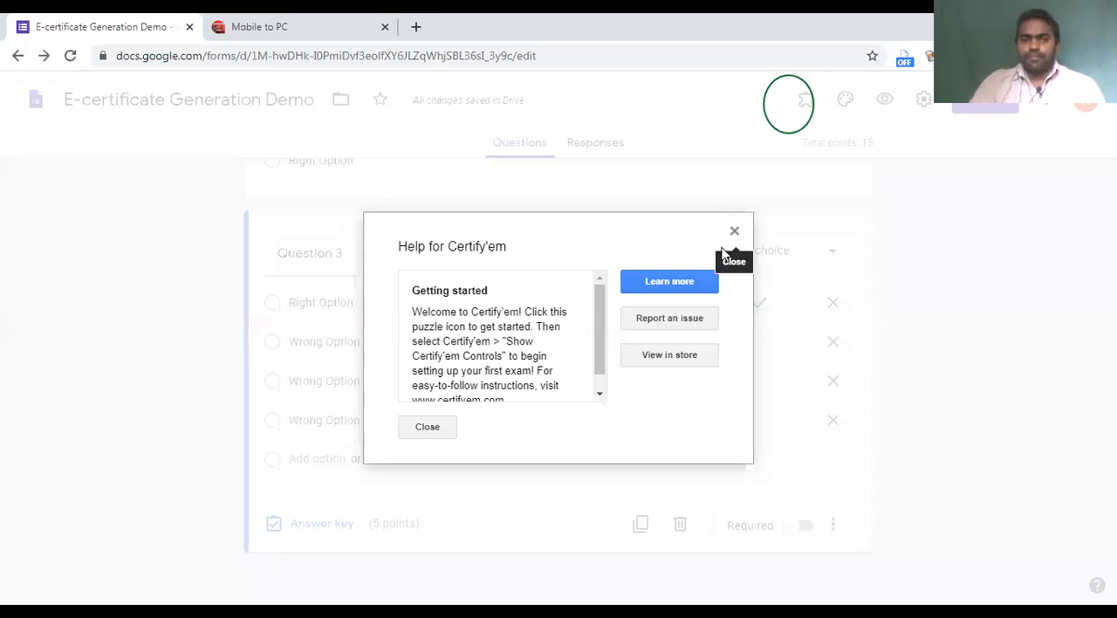
scroll(472, 362, "down", 1)
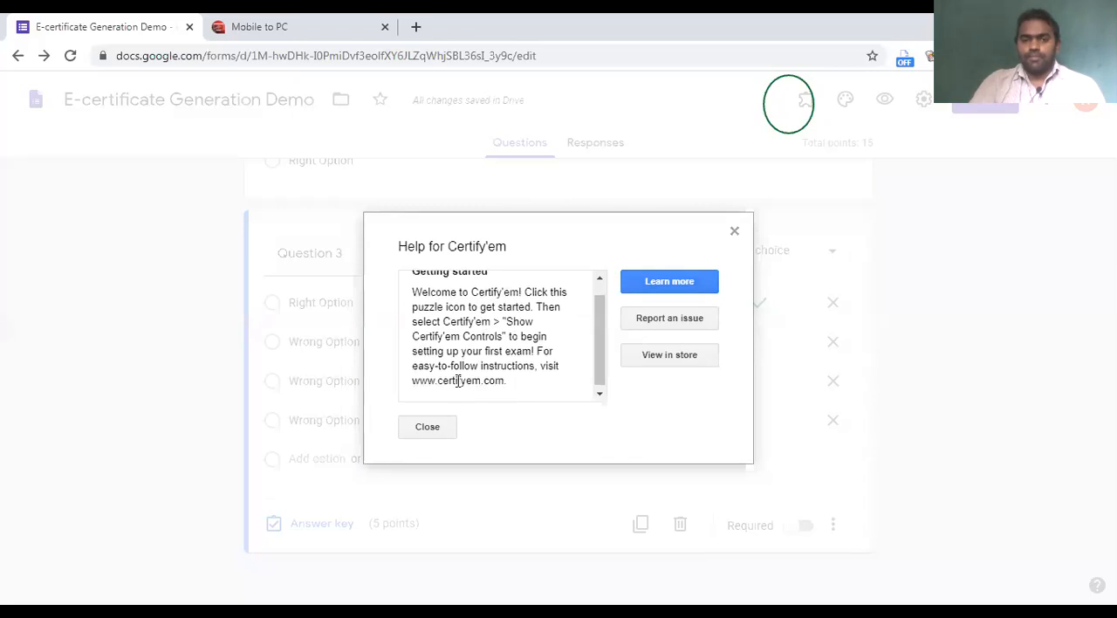
left_click(428, 426)
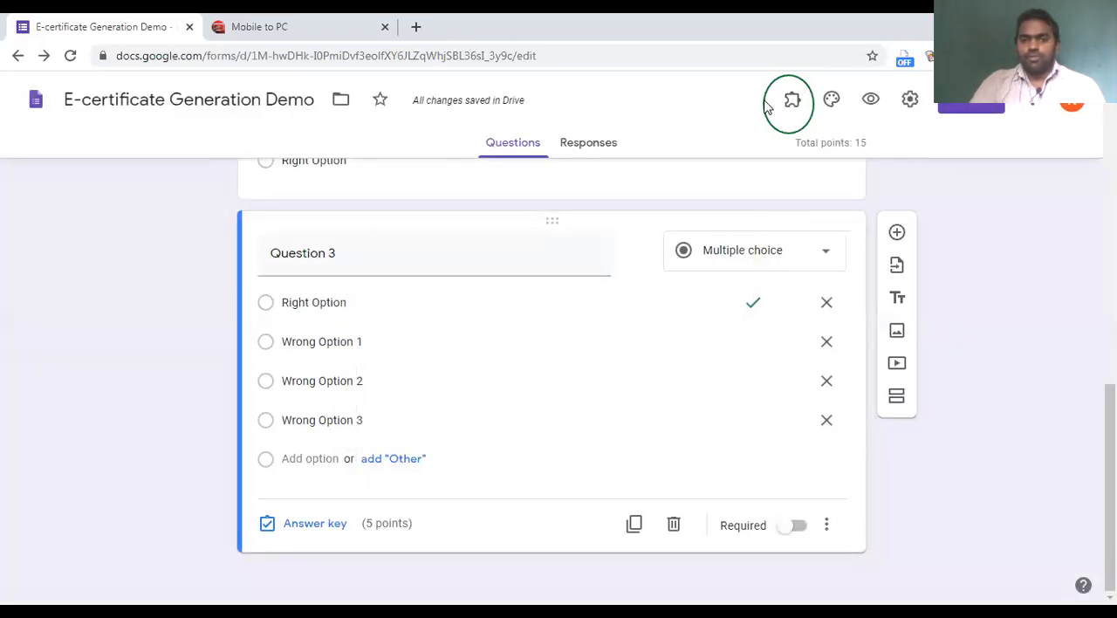
Step: Show the Certify'em add-on's controls for the E-certificate Generation Demo form
left_click(800, 108)
left_click(816, 142)
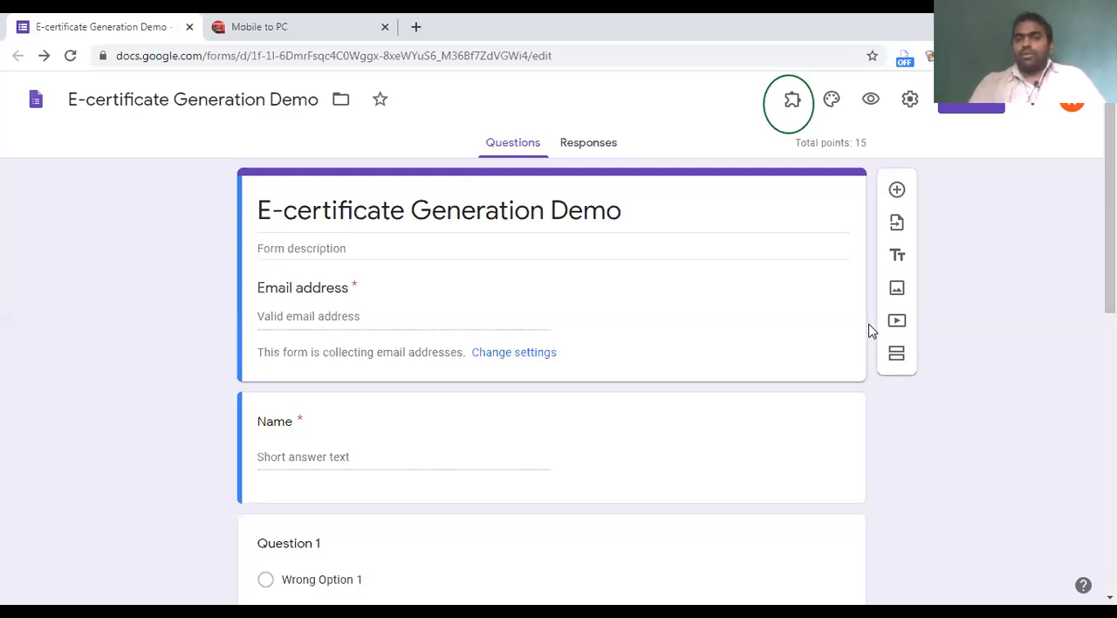
left_click(787, 112)
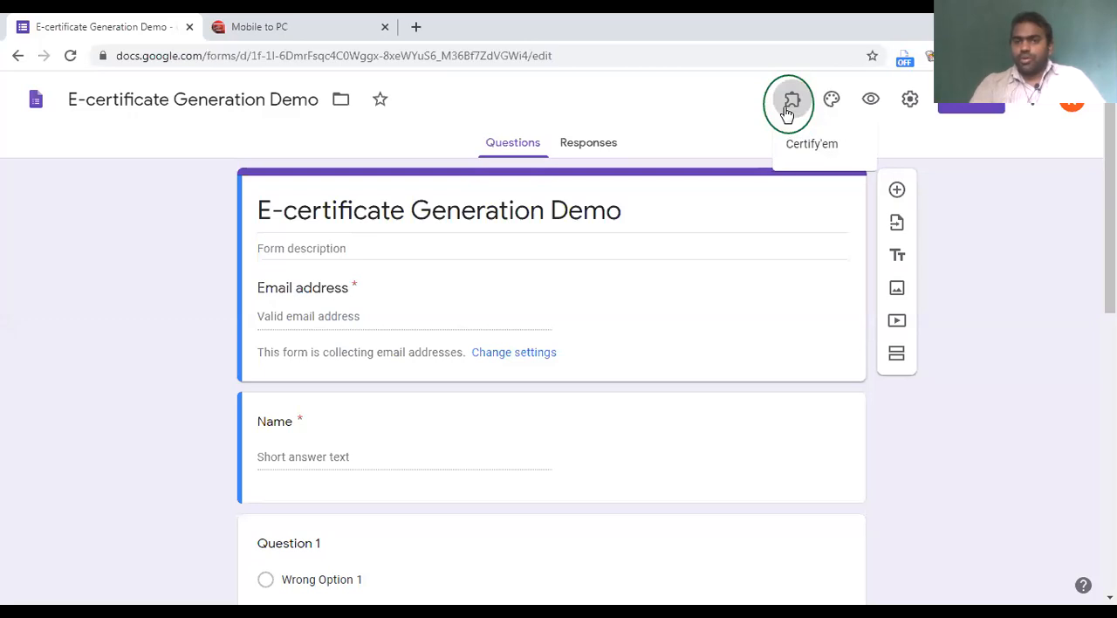
left_click(825, 153)
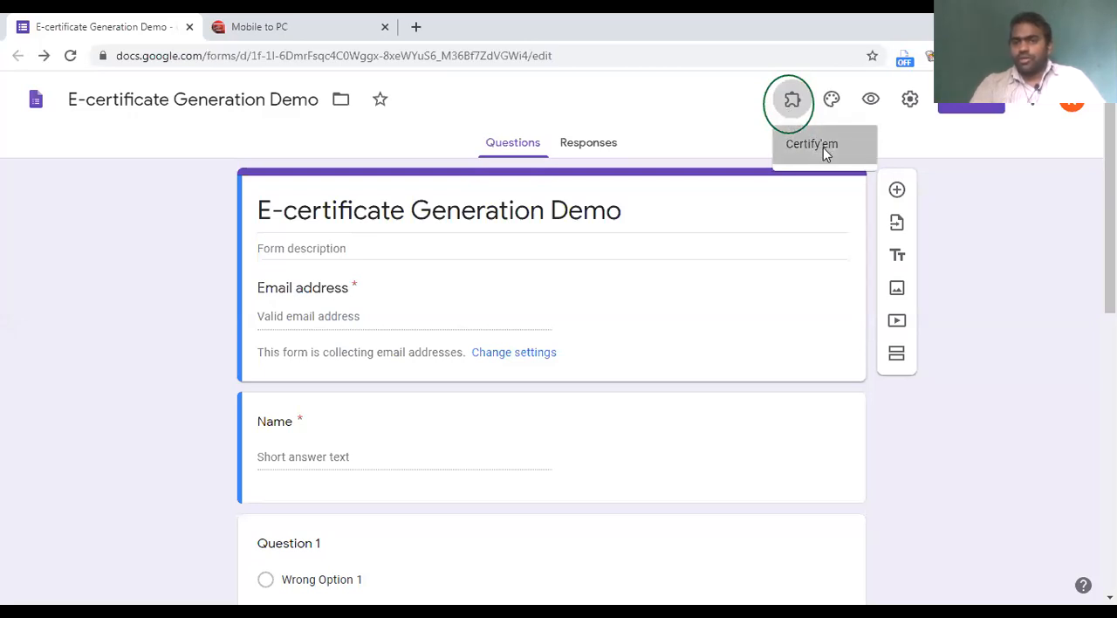
left_click(593, 175)
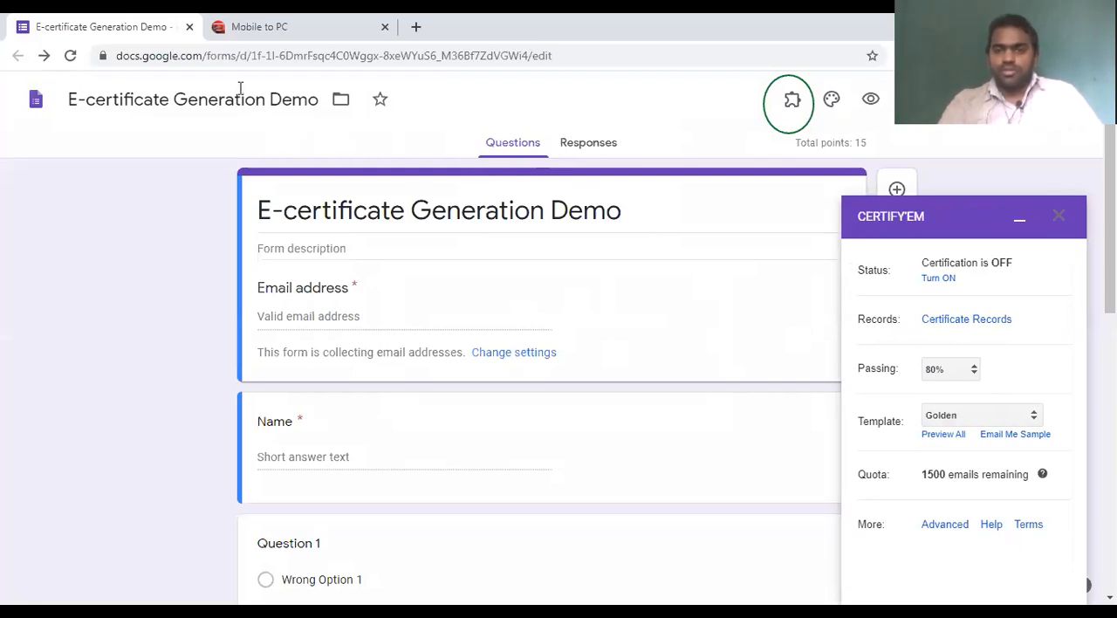
Step: Turn on certification for the form in the Certify'em controls
left_click_drag(902, 254, 975, 303)
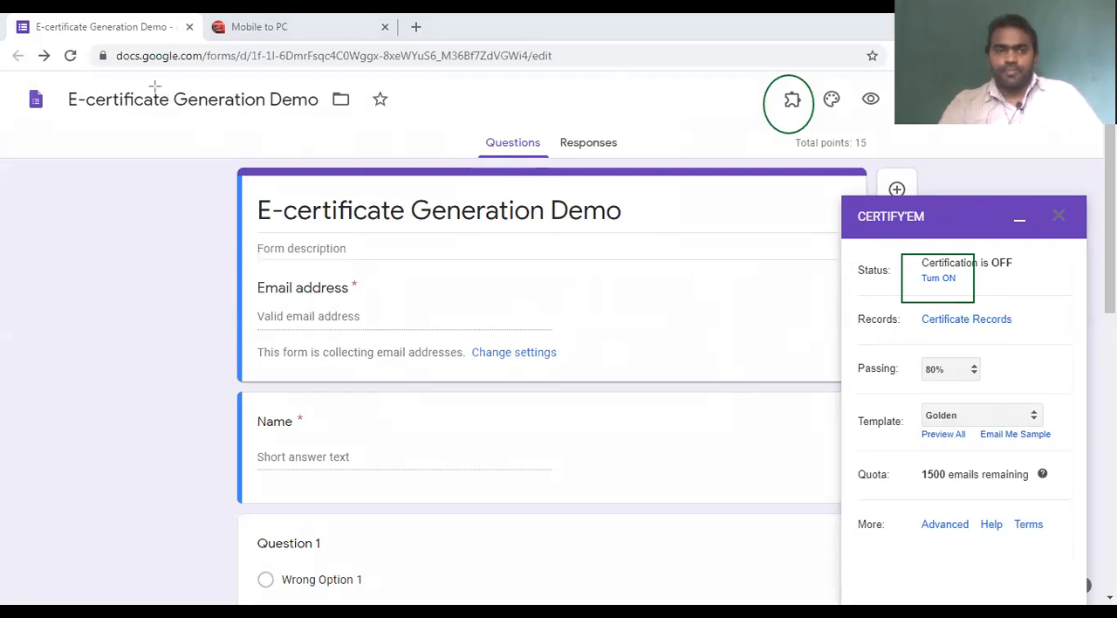
left_click(939, 280)
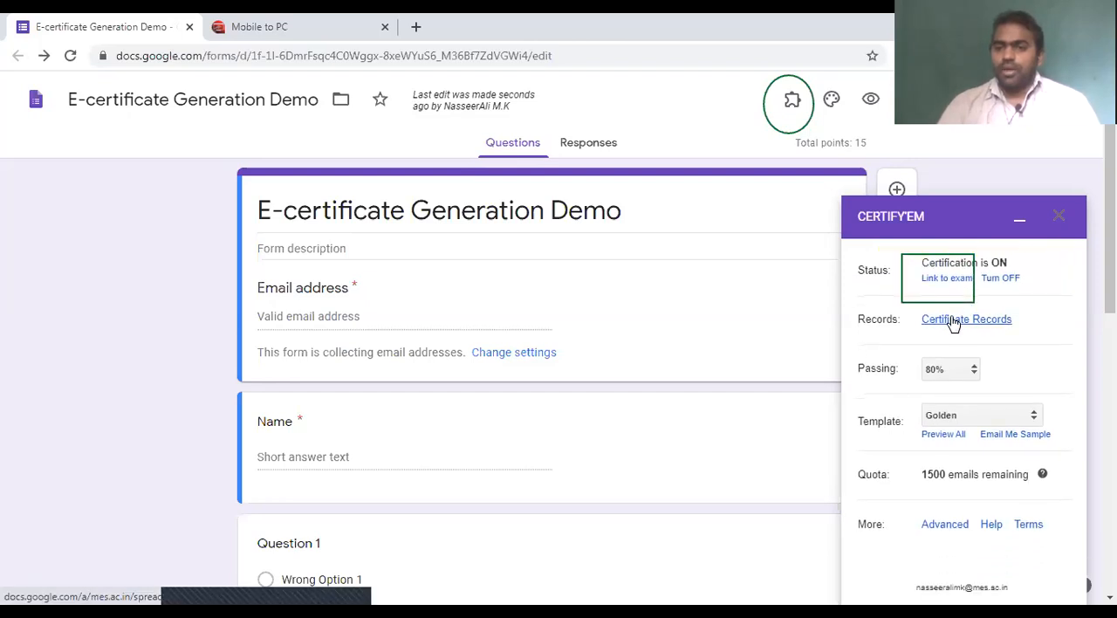
Step: Set the passing score in the Certify'em controls to 40%
left_click(960, 369)
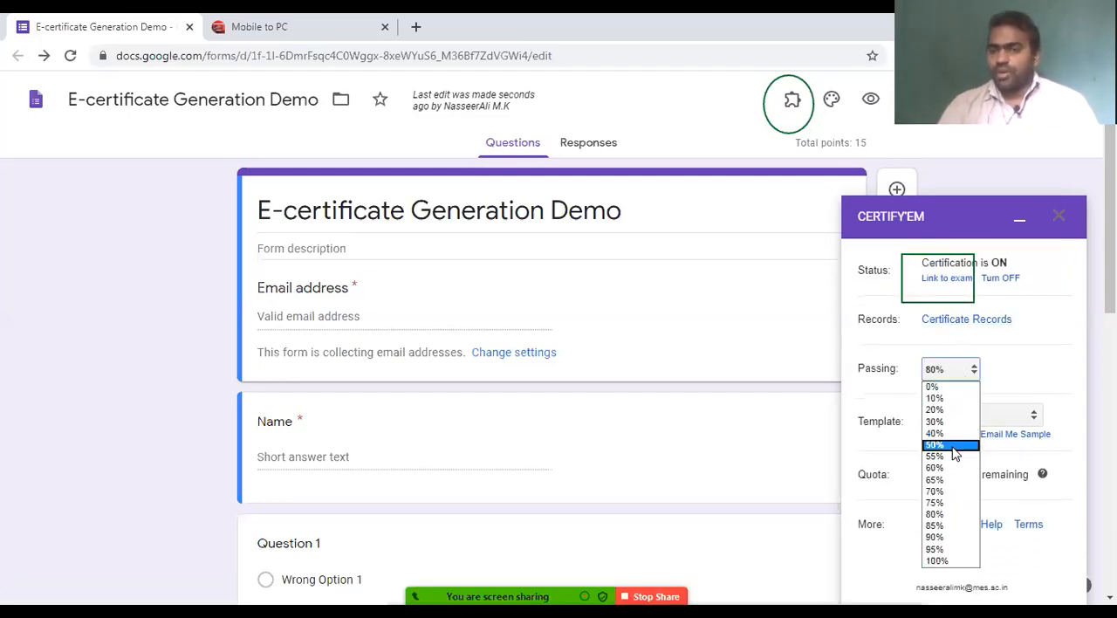
left_click(949, 389)
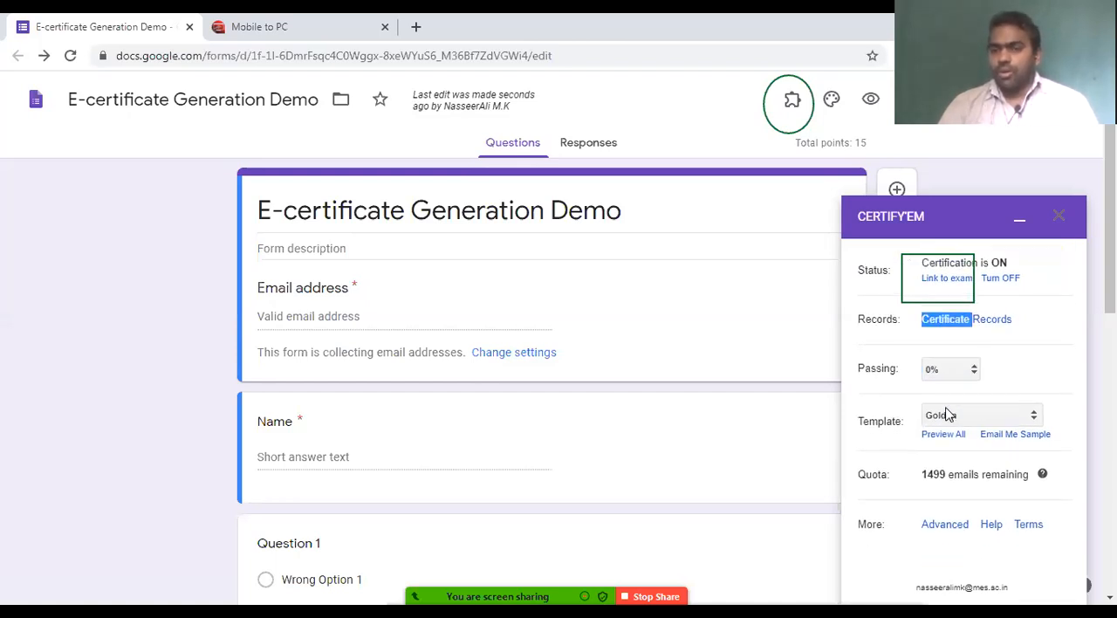
left_click(949, 367)
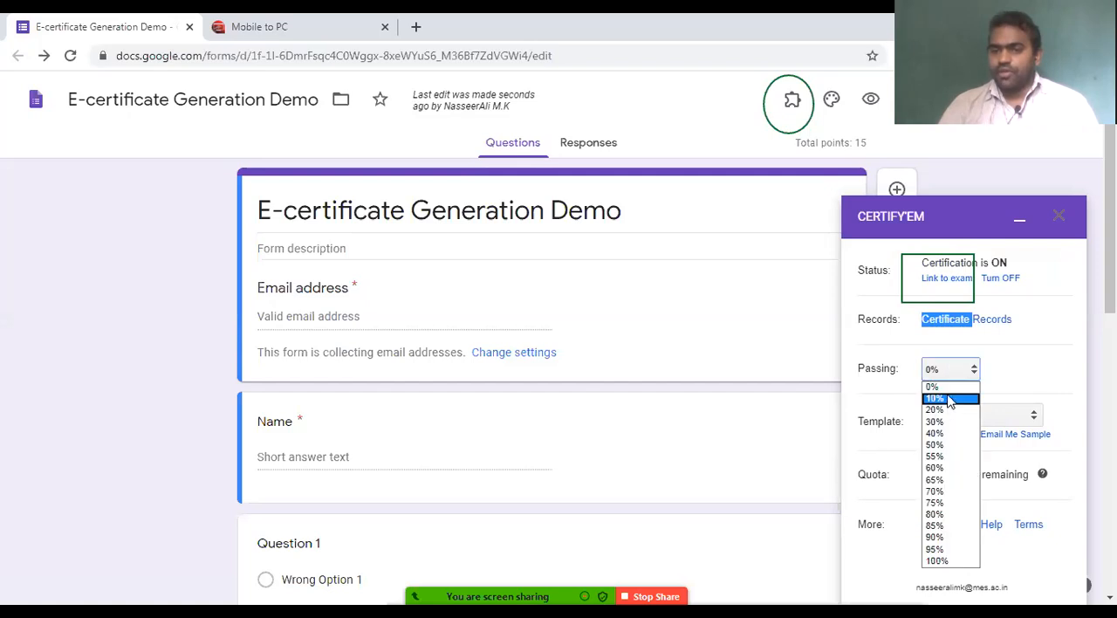
left_click(940, 435)
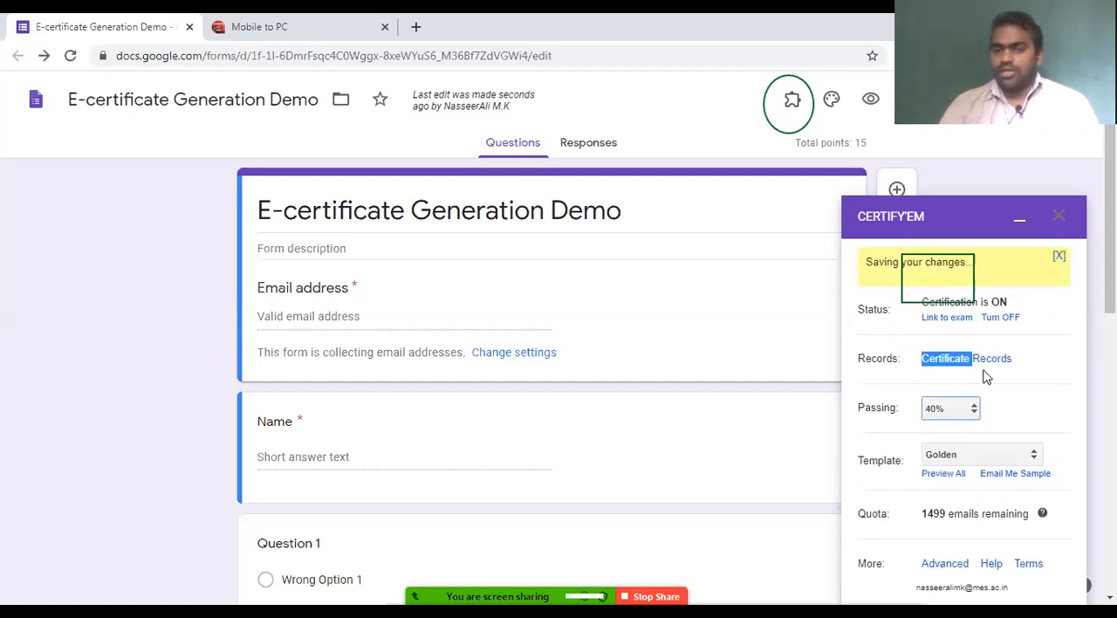
left_click(1020, 397)
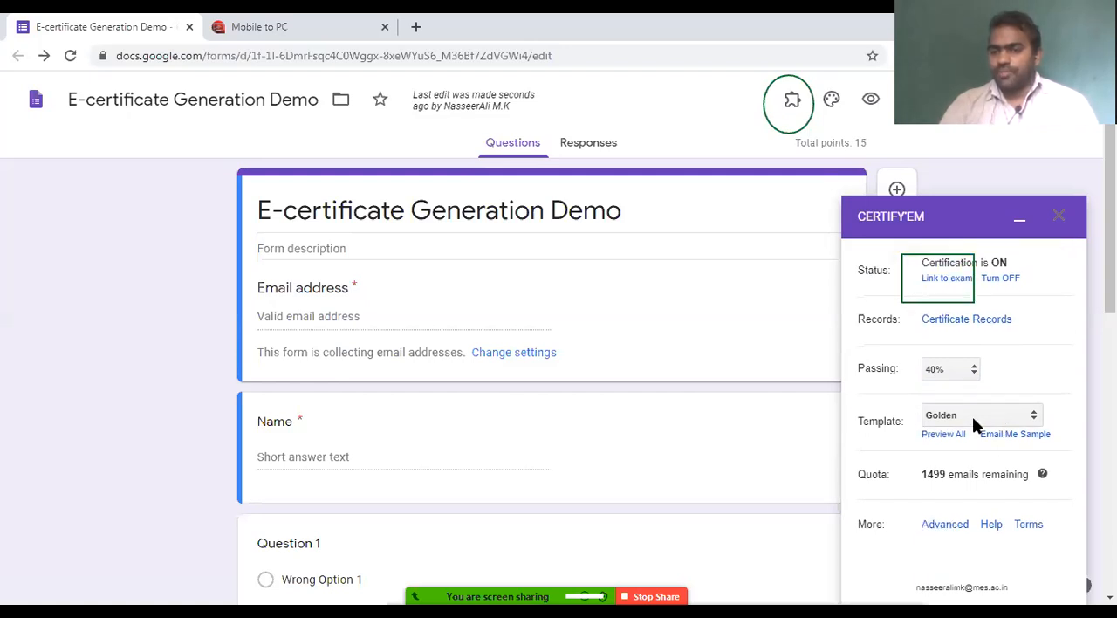
Step: Set the Certify'em certificate template to Horizontal Lines and check the template list for the custom template option
left_click(973, 416)
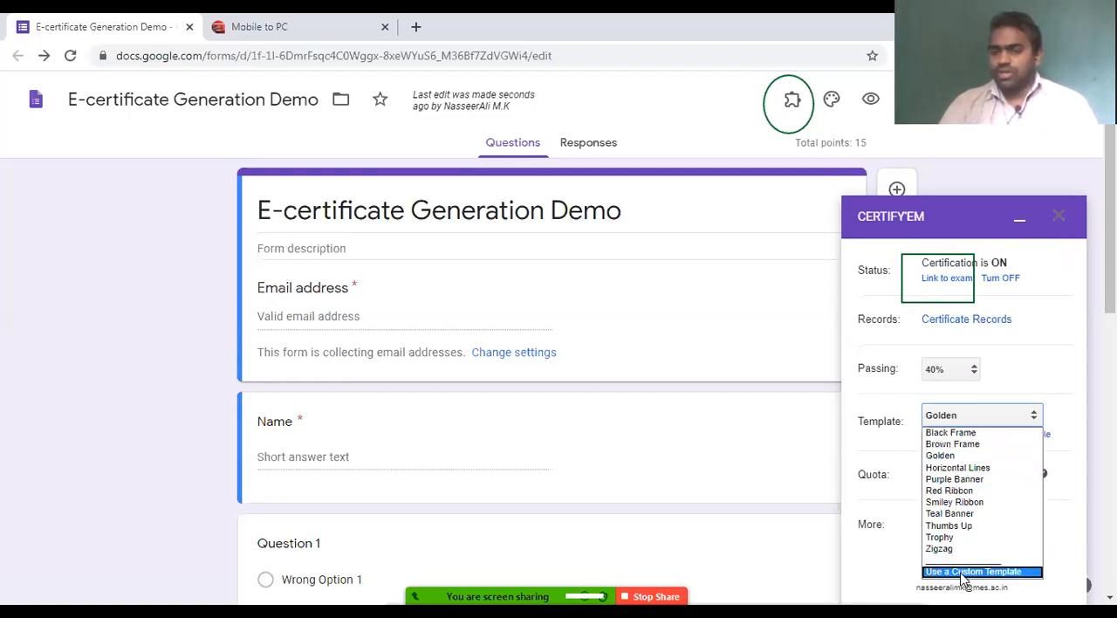
left_click(1054, 357)
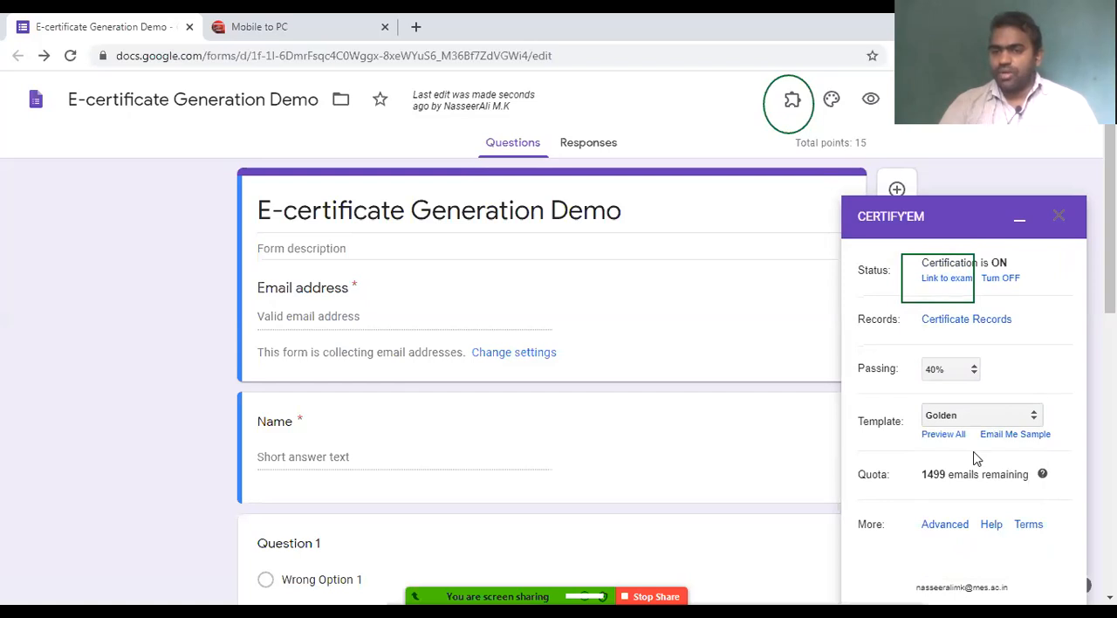
left_click(989, 419)
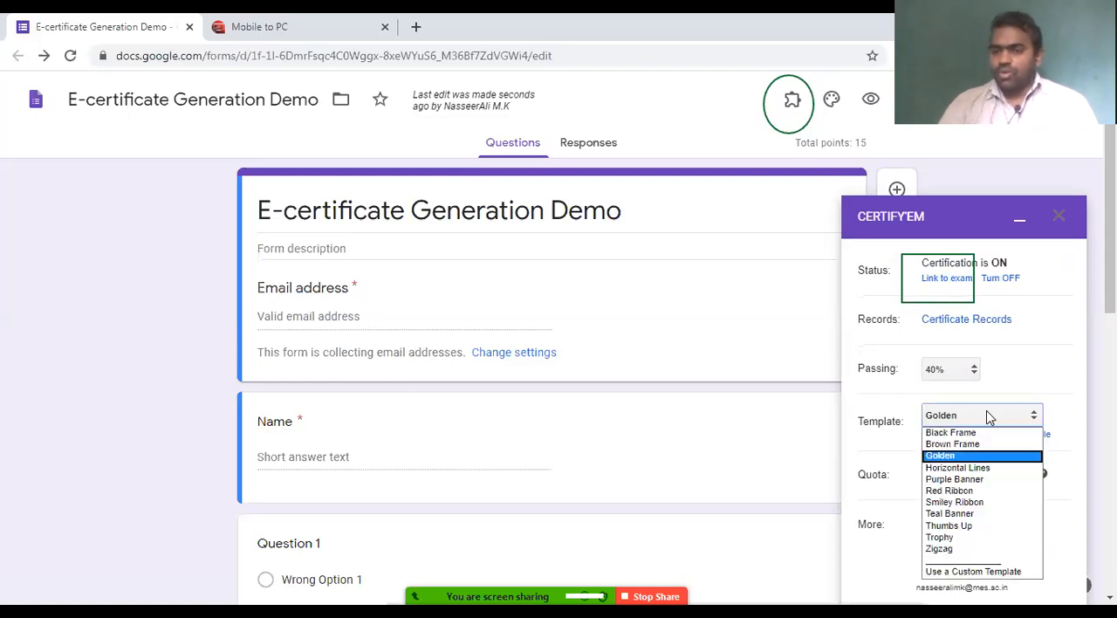
left_click(985, 468)
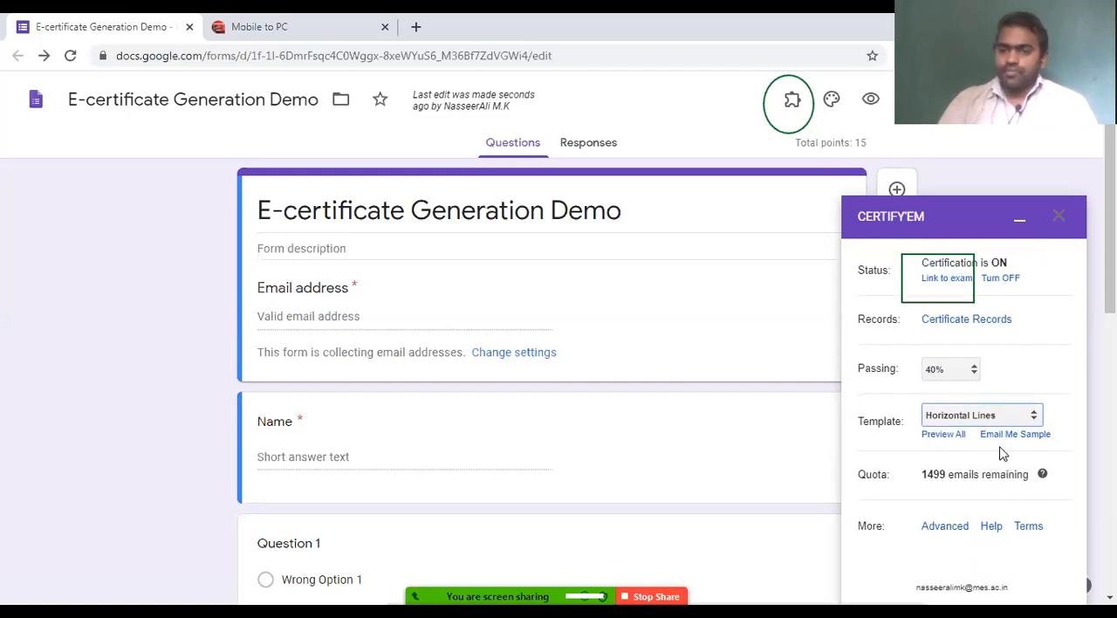
left_click(992, 418)
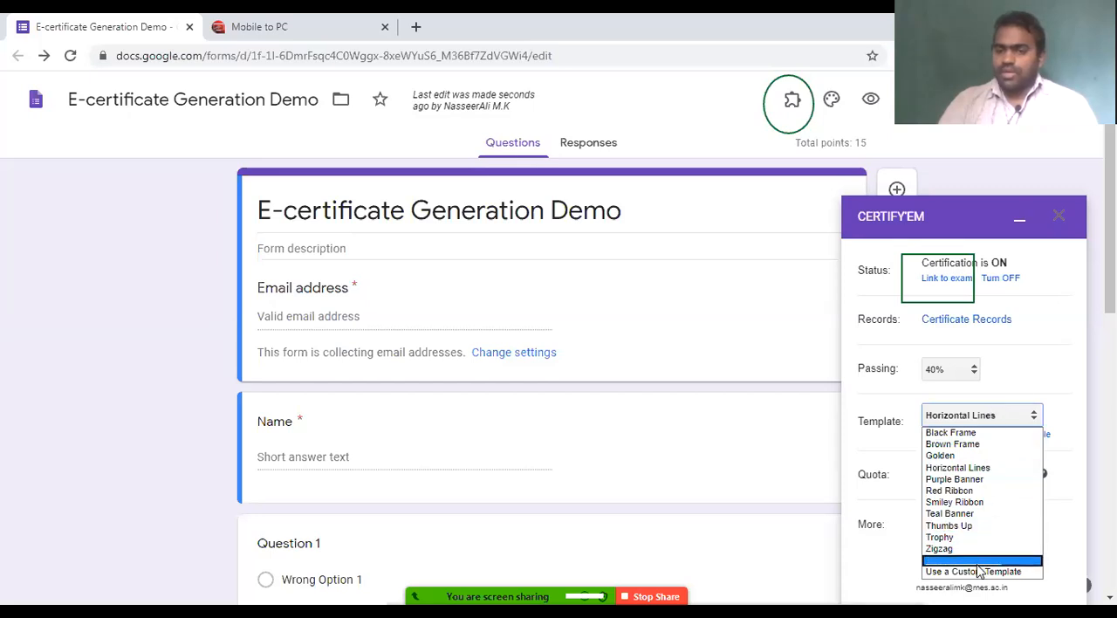
left_click(1040, 369)
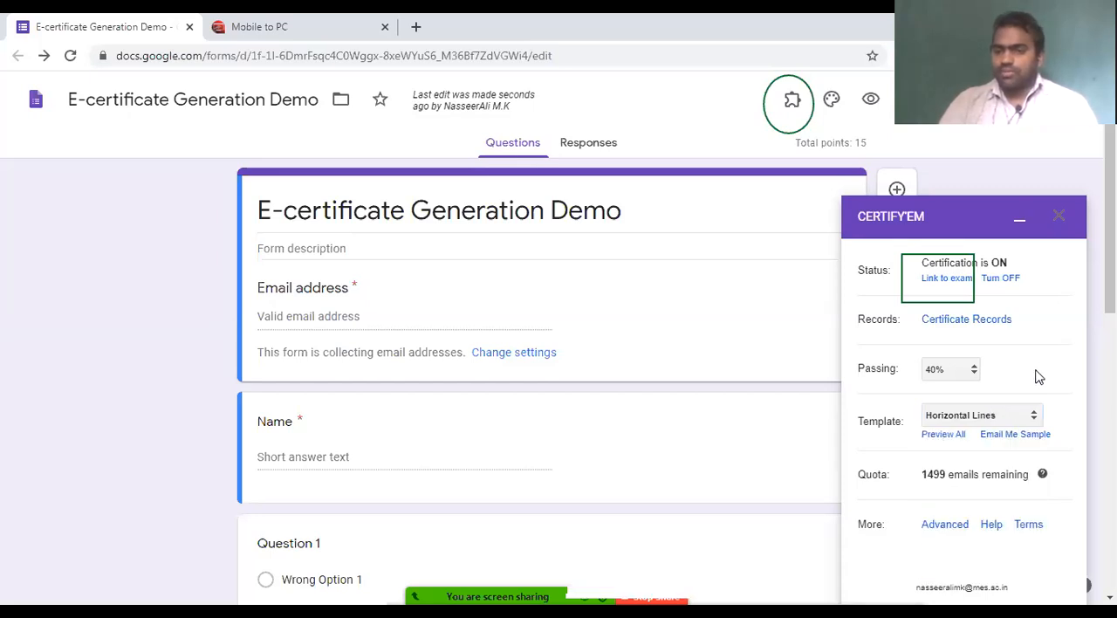
left_click(271, 28)
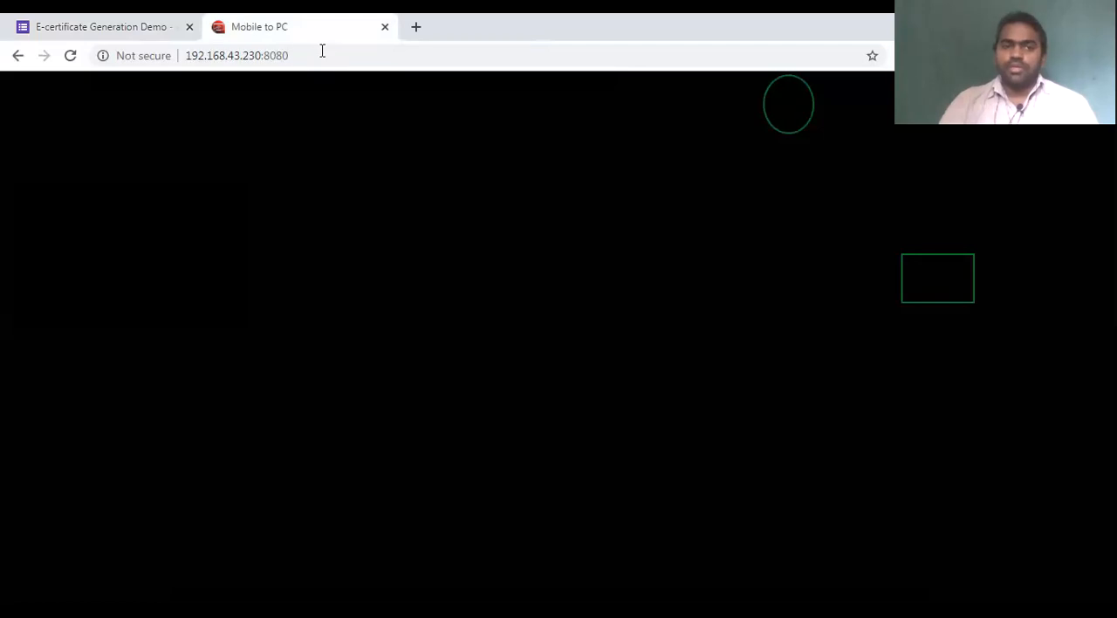
left_click(323, 52)
type("slide")
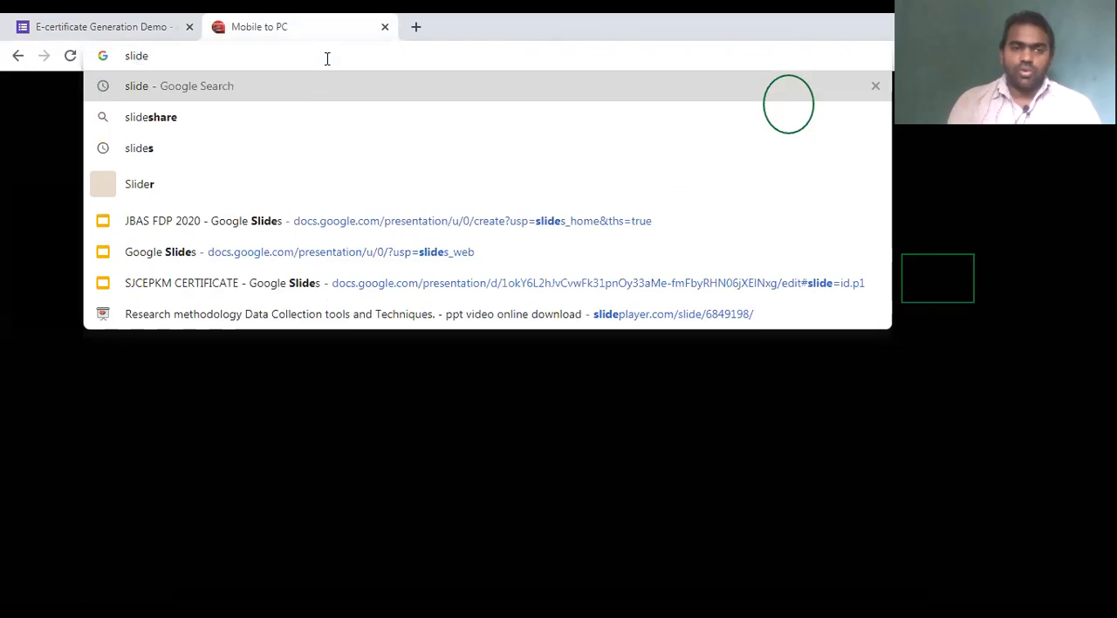
key("BackSpace")
key("BackSpace")
key("BackSpace")
key("BackSpace")
type("docs")
key("Return")
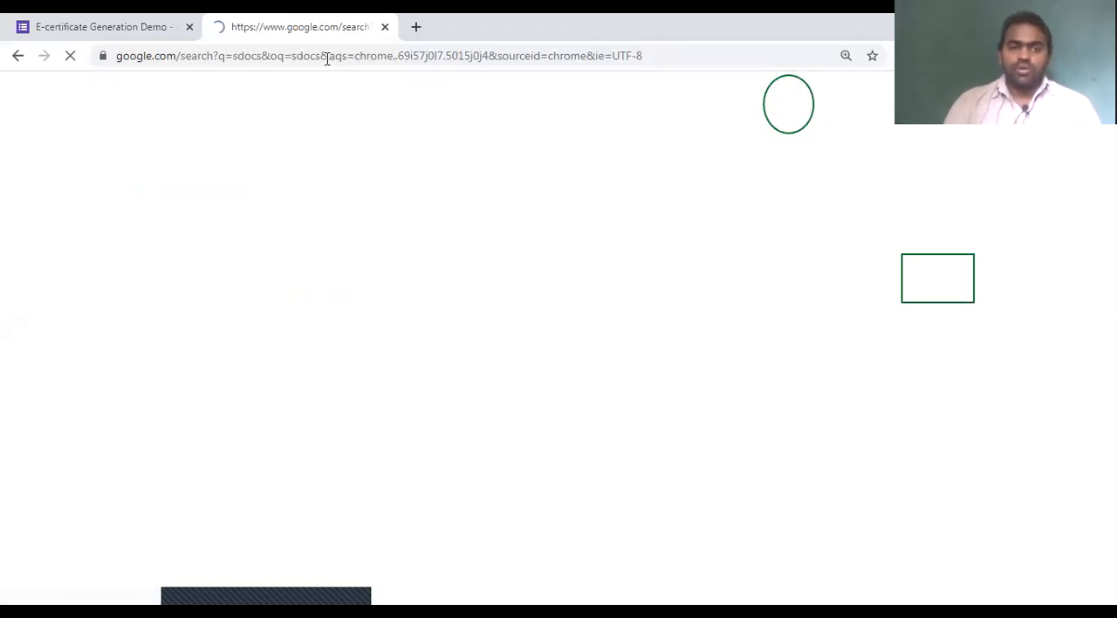
Step: Go to docs.google.com in the second browser tab and switch from Google Docs to Google Slides
left_click(174, 58)
type("docs.google.com")
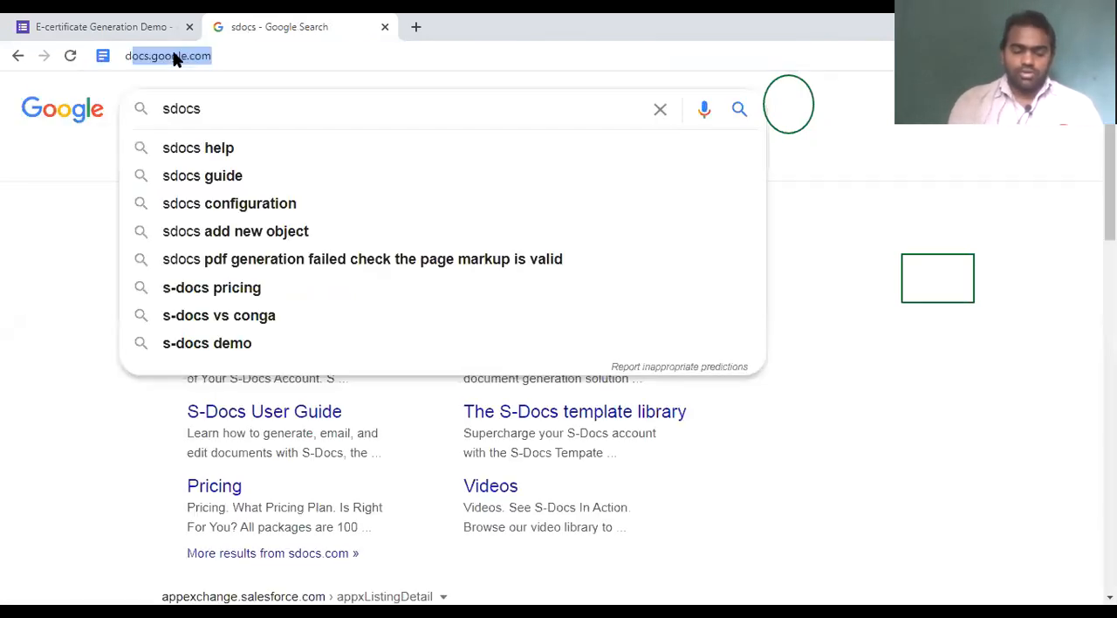
key("Return")
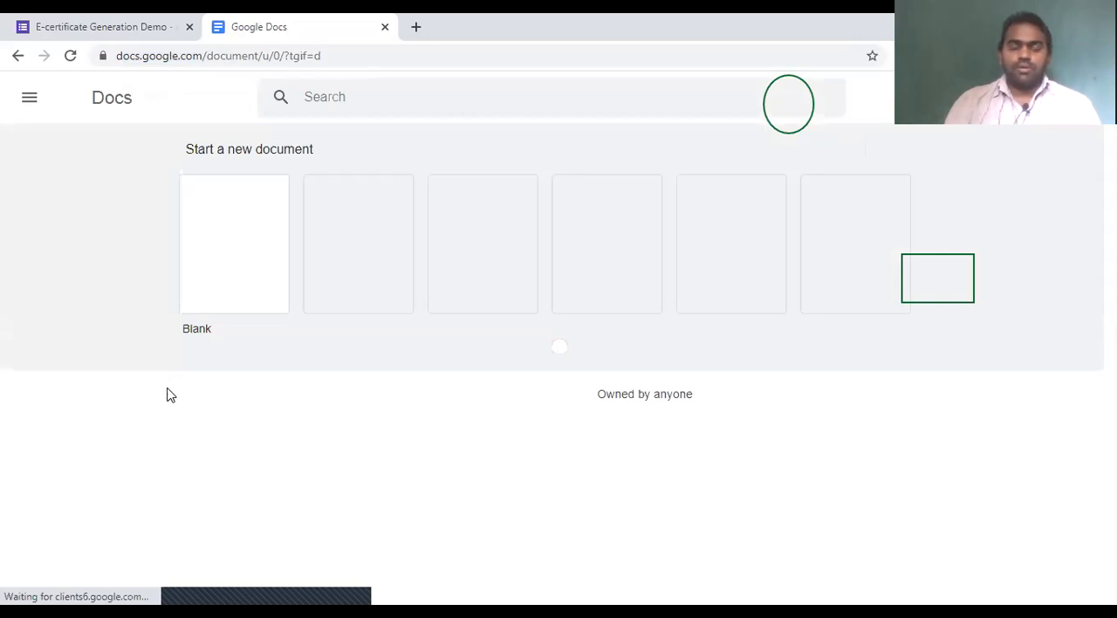
left_click(30, 103)
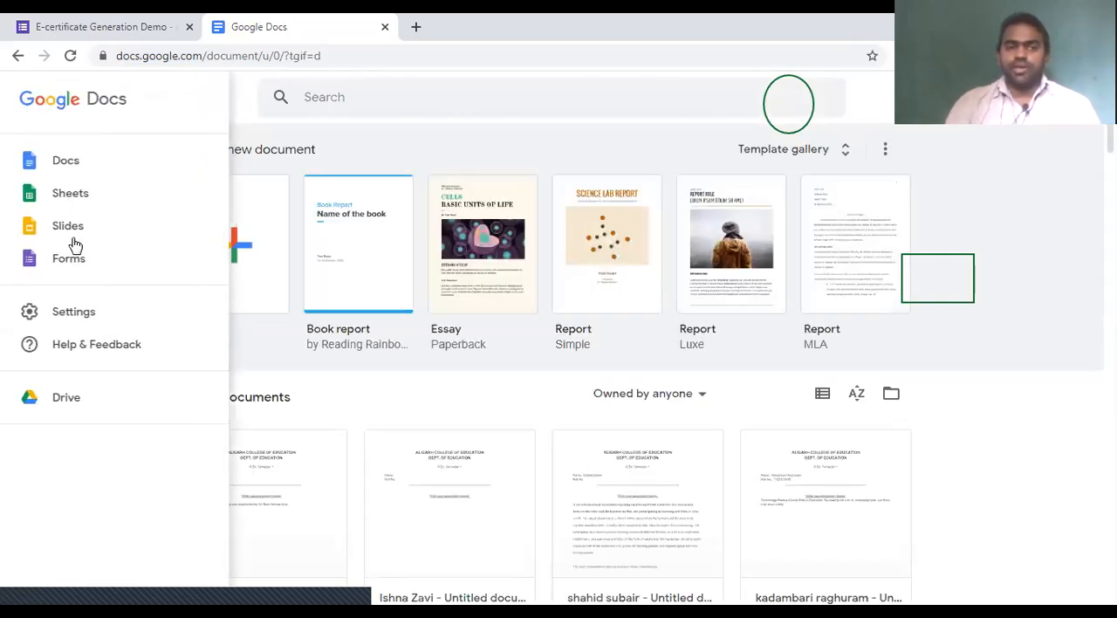
left_click(73, 229)
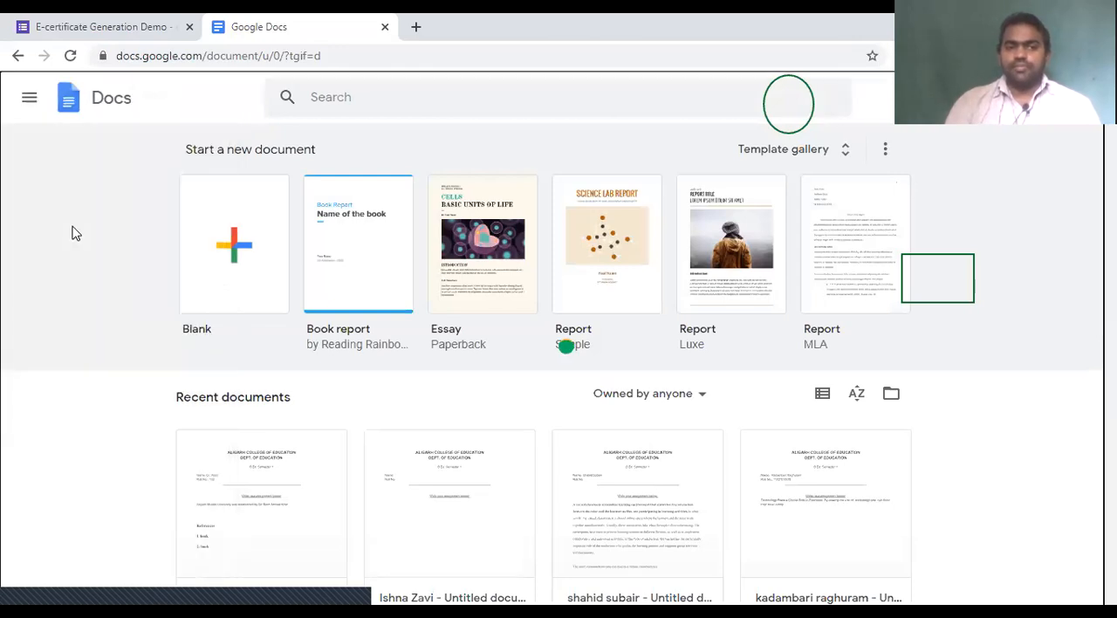
Step: Return to the E-certificate Generation Demo form and request the preview of all Certify'em certificate templates
left_click(52, 21)
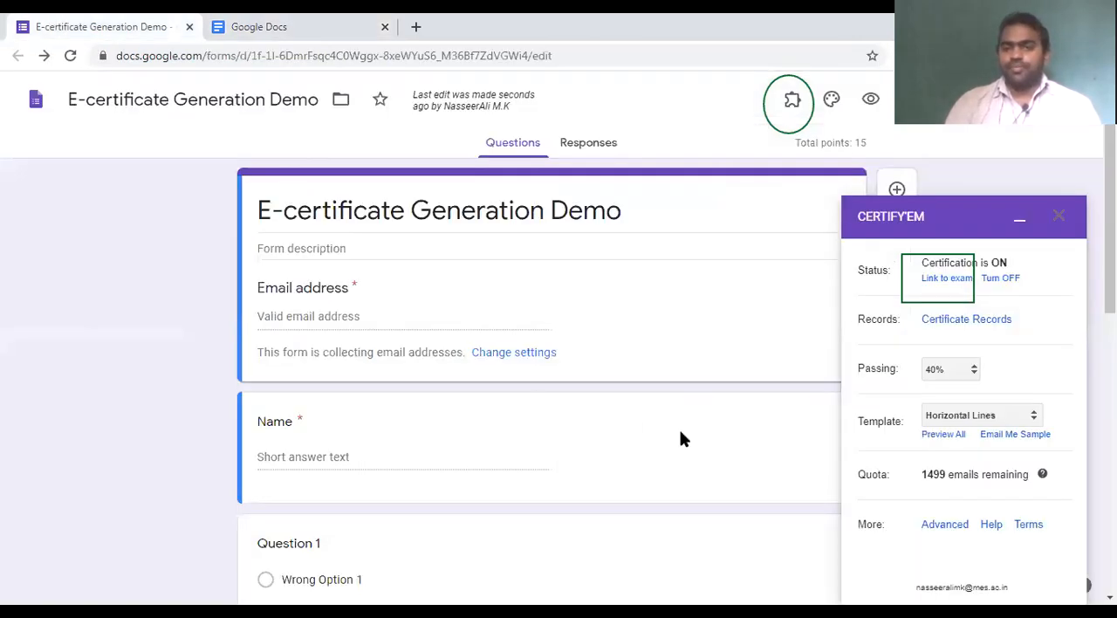
left_click(943, 436)
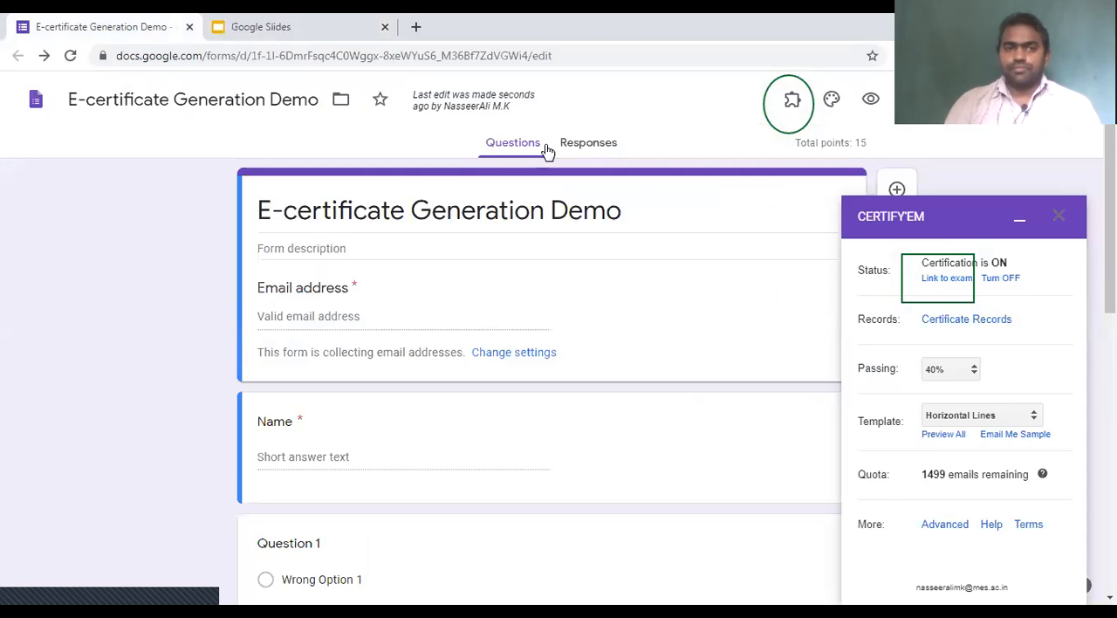
Step: Create a blank presentation in Google Slides and activate the Text box tool
left_click(317, 26)
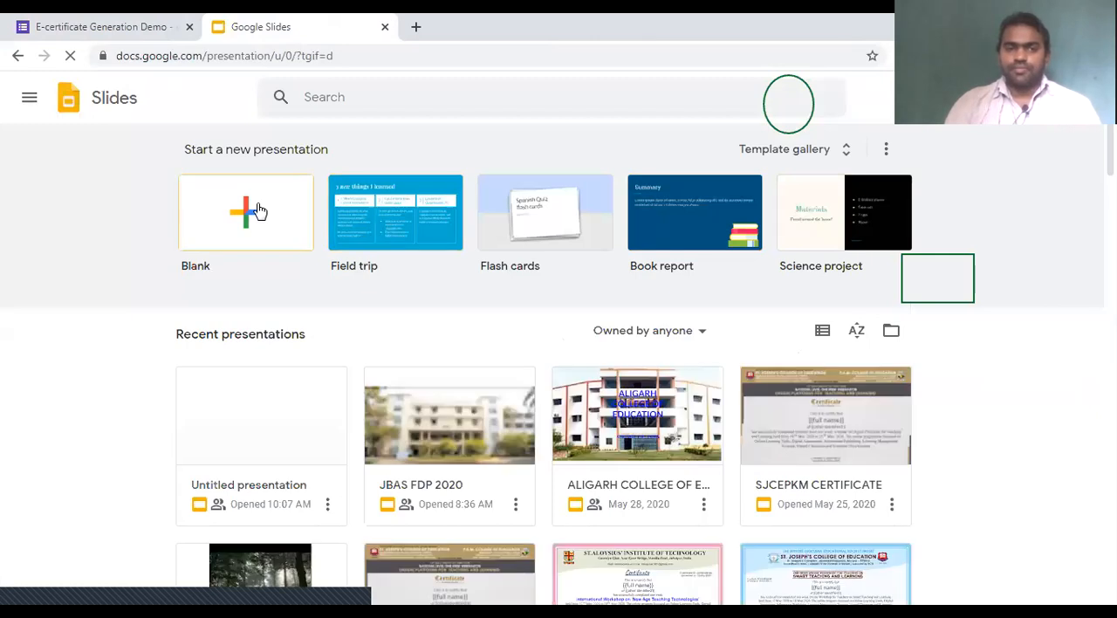
left_click(259, 210)
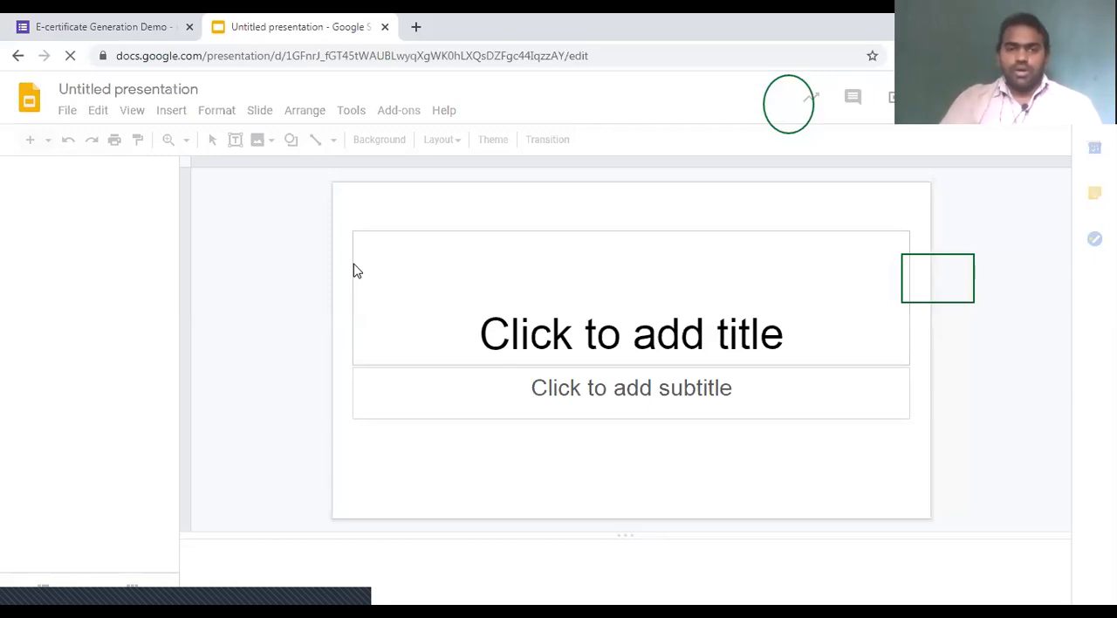
left_click(236, 145)
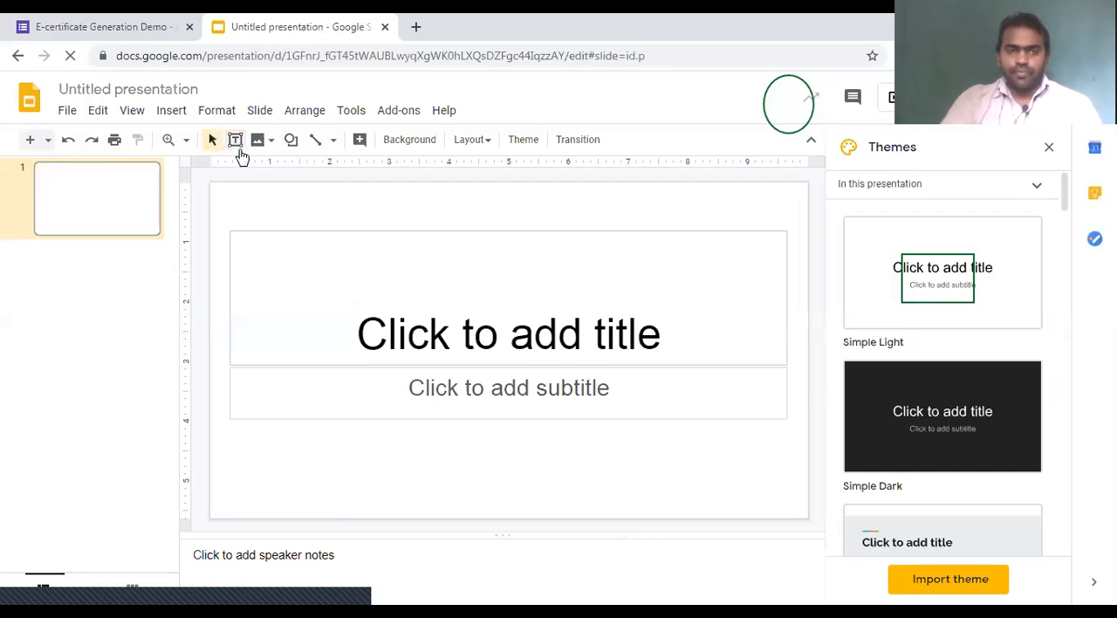
left_click(237, 145)
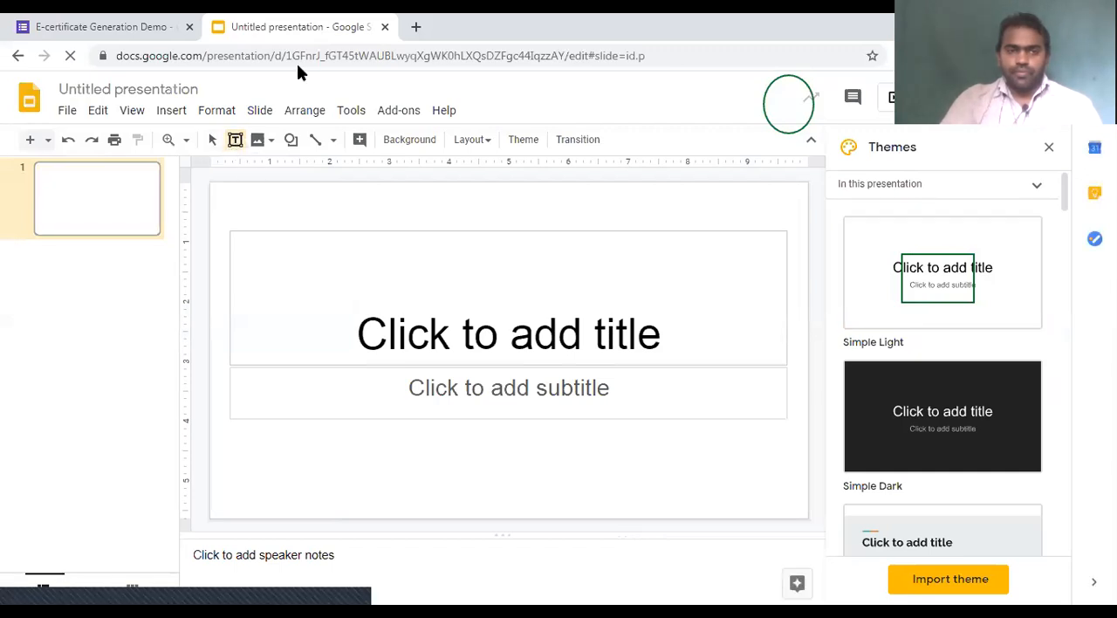
Step: Open forms.google.com in a new browser tab
left_click(417, 27)
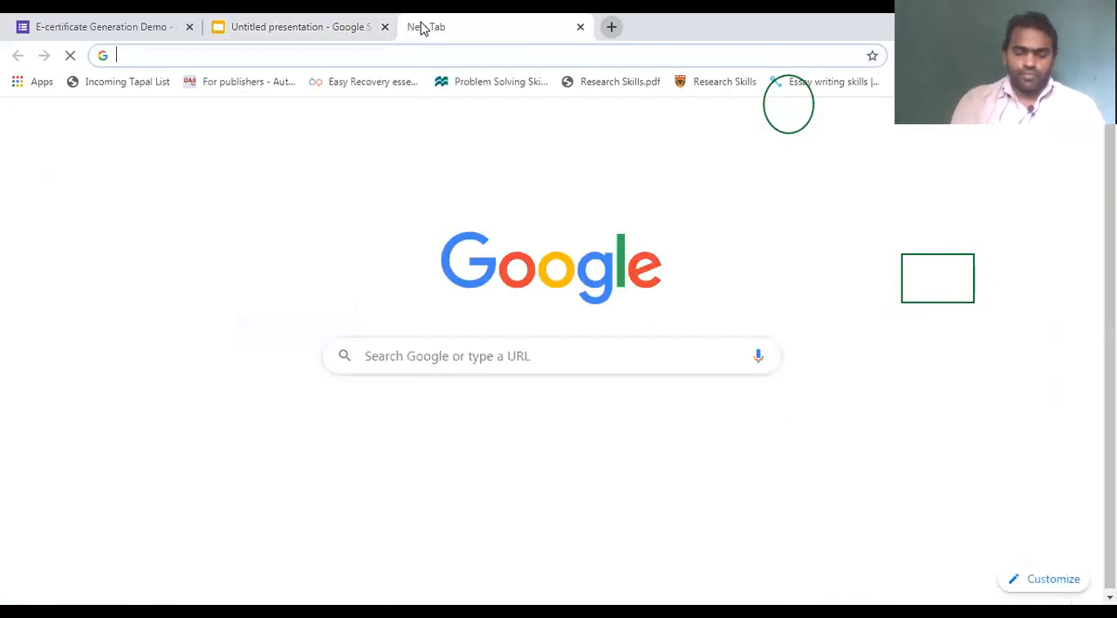
type("fo")
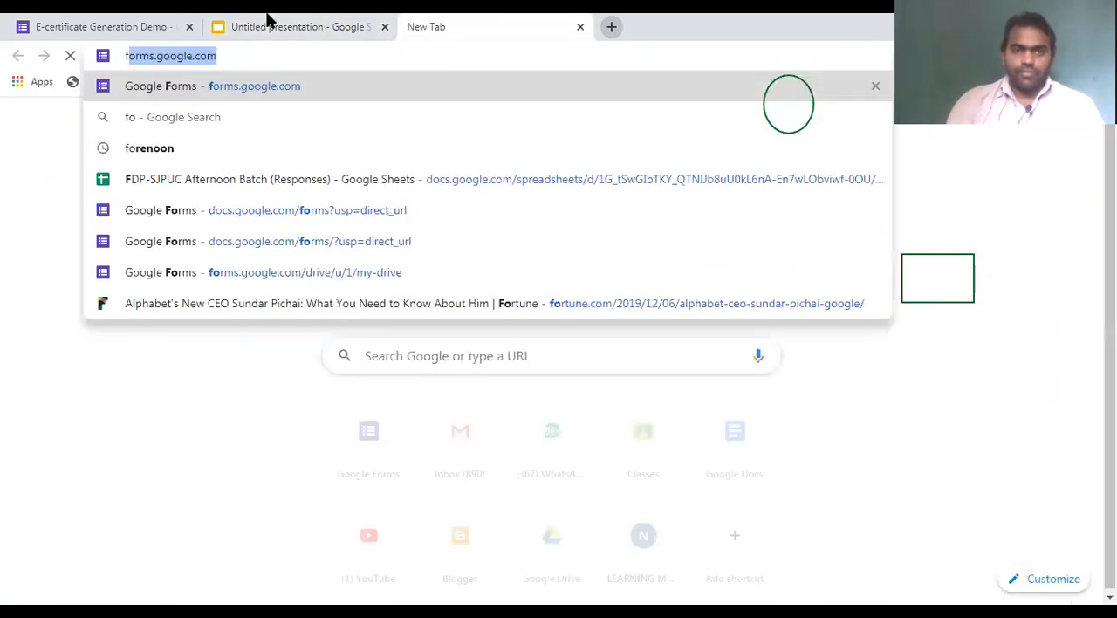
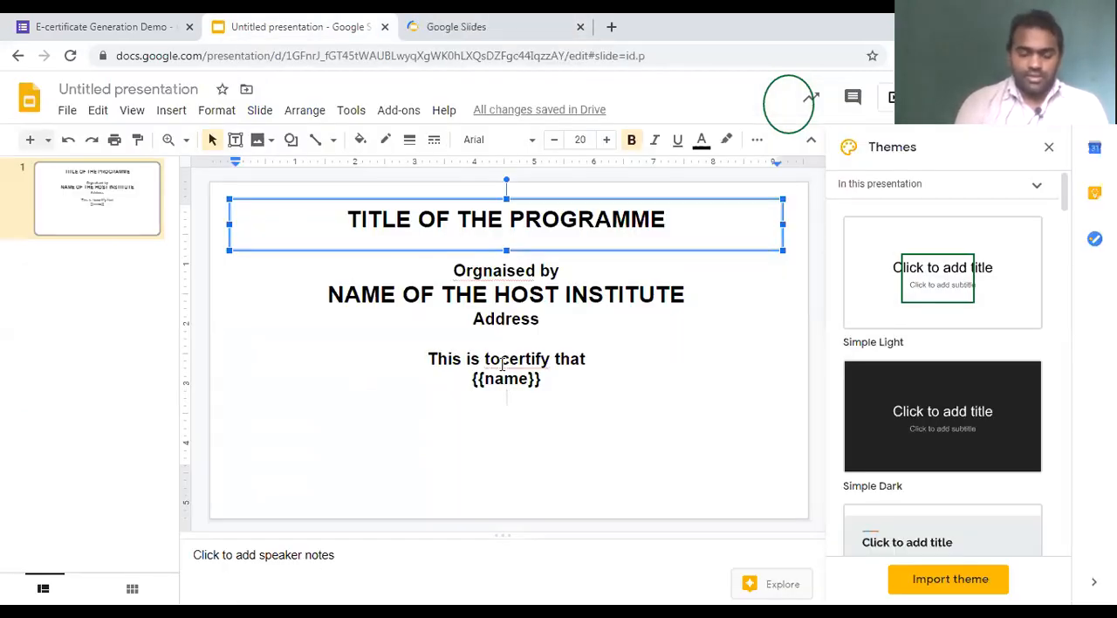
Step: Add the text "Has successfully completed the programme held during" on the line below the {{name}} placeholder
type("Has success")
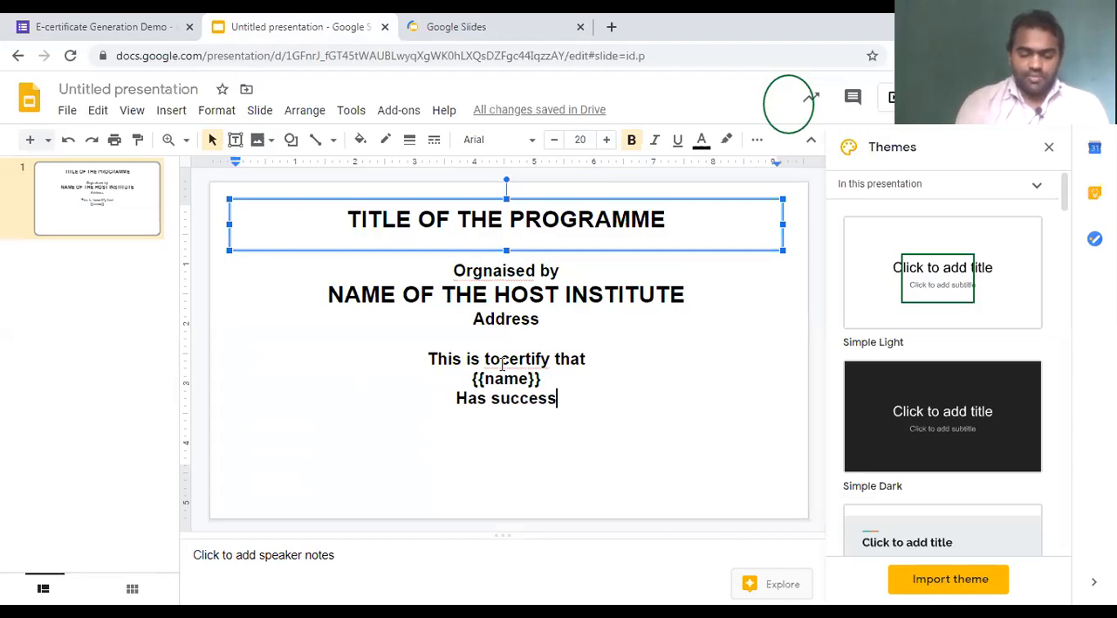
type("fully comp")
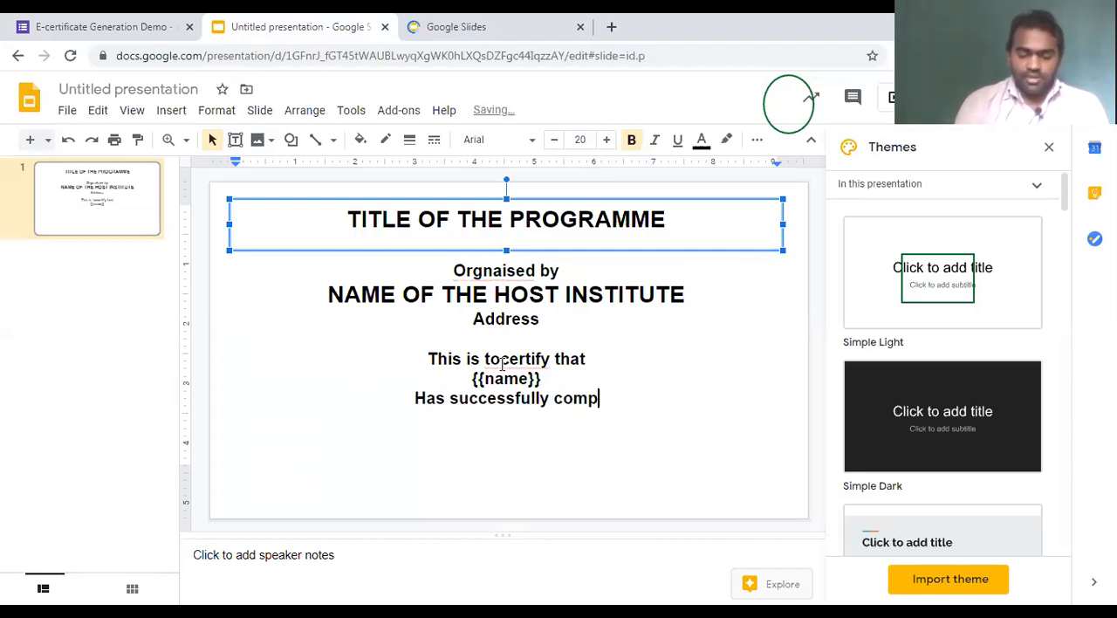
type("leted the p")
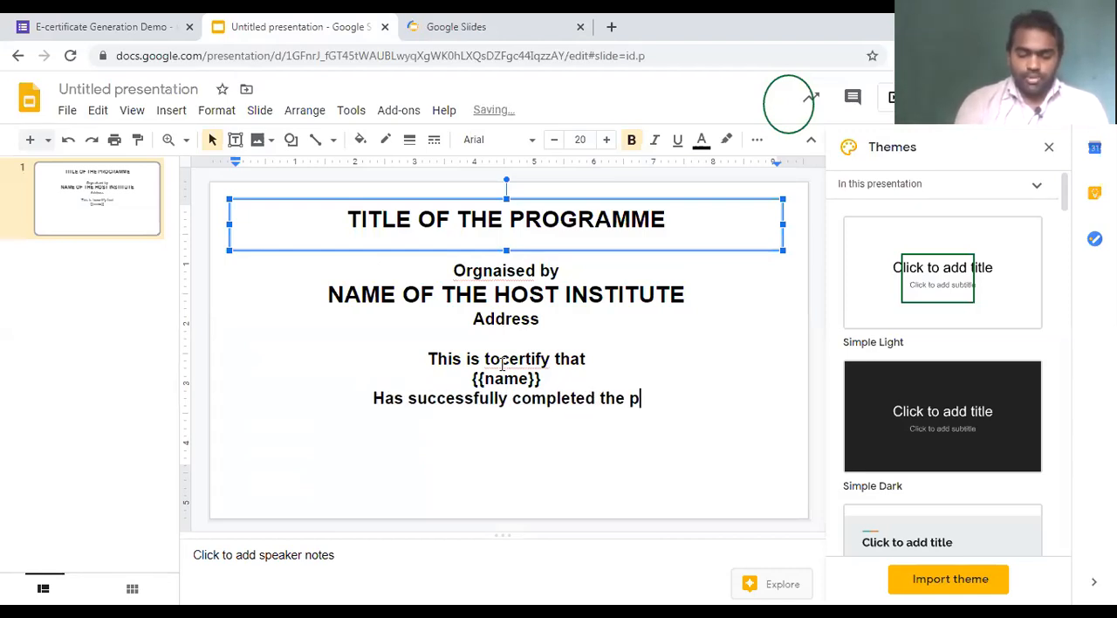
type("rogram")
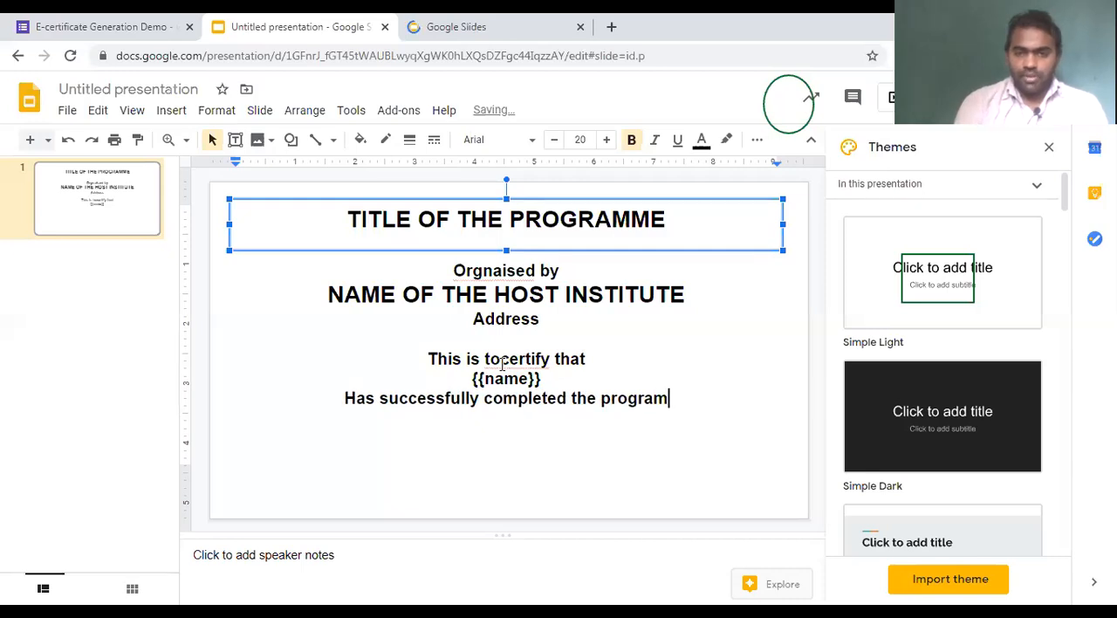
type("me ")
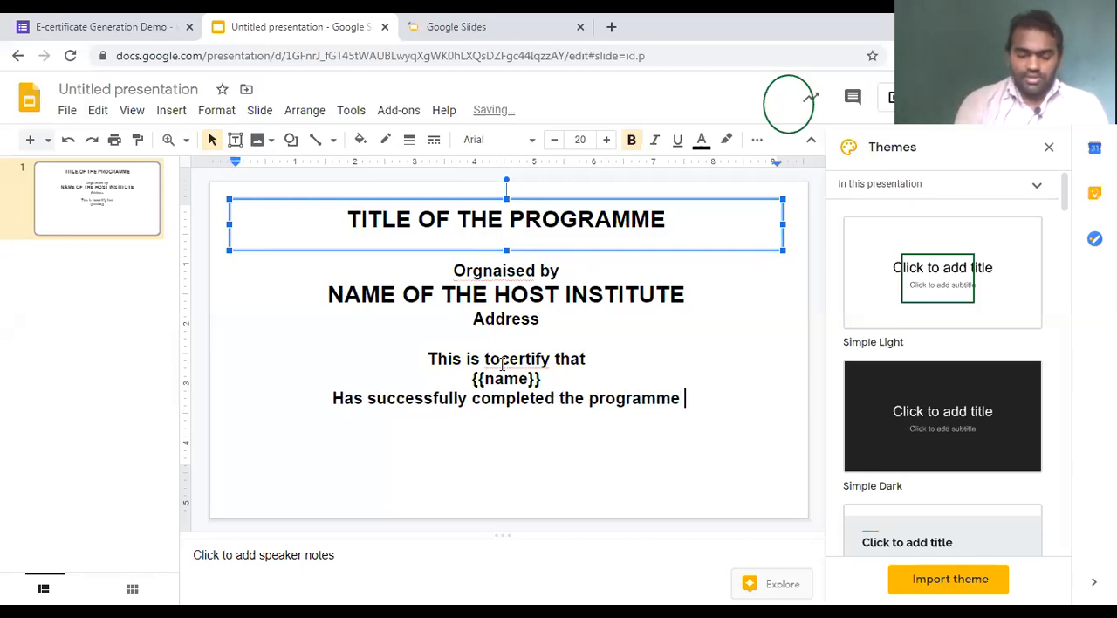
type("he")
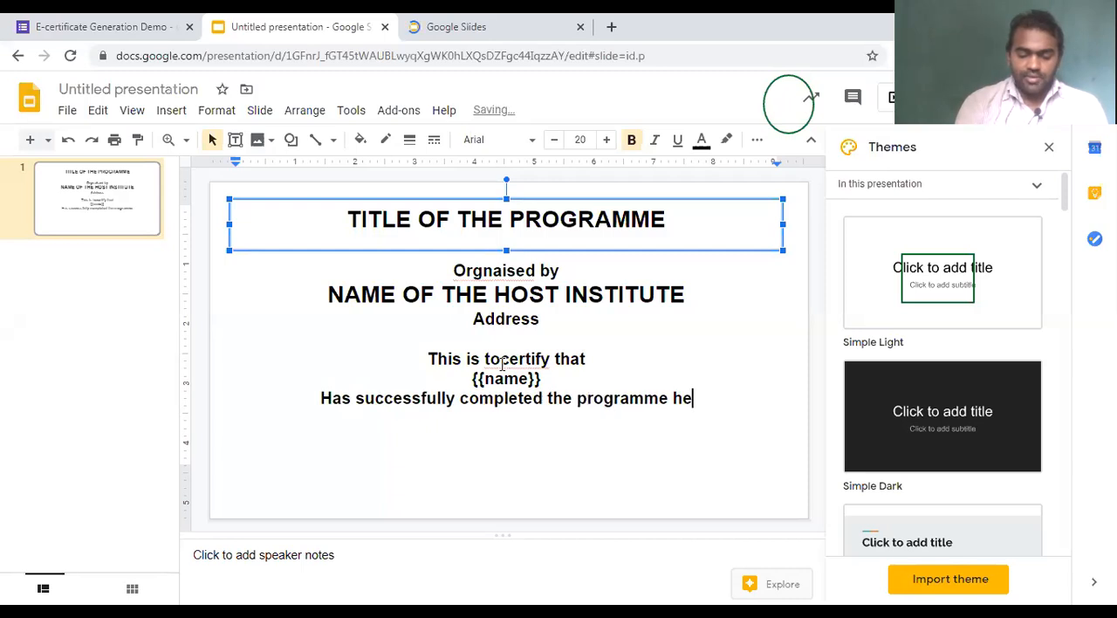
type("ld during ")
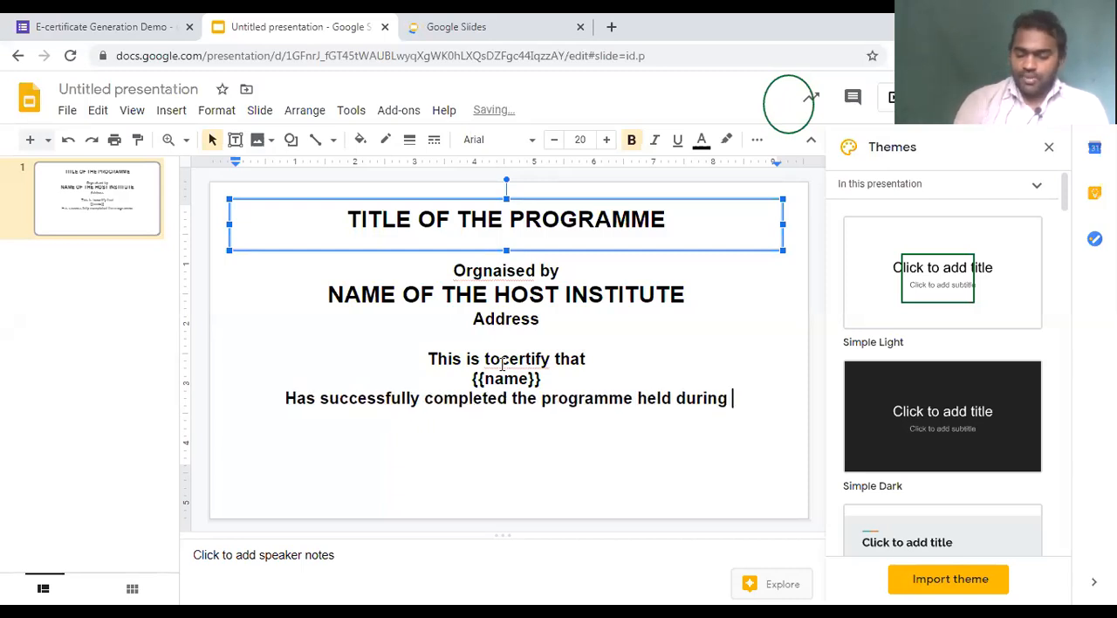
type("2")
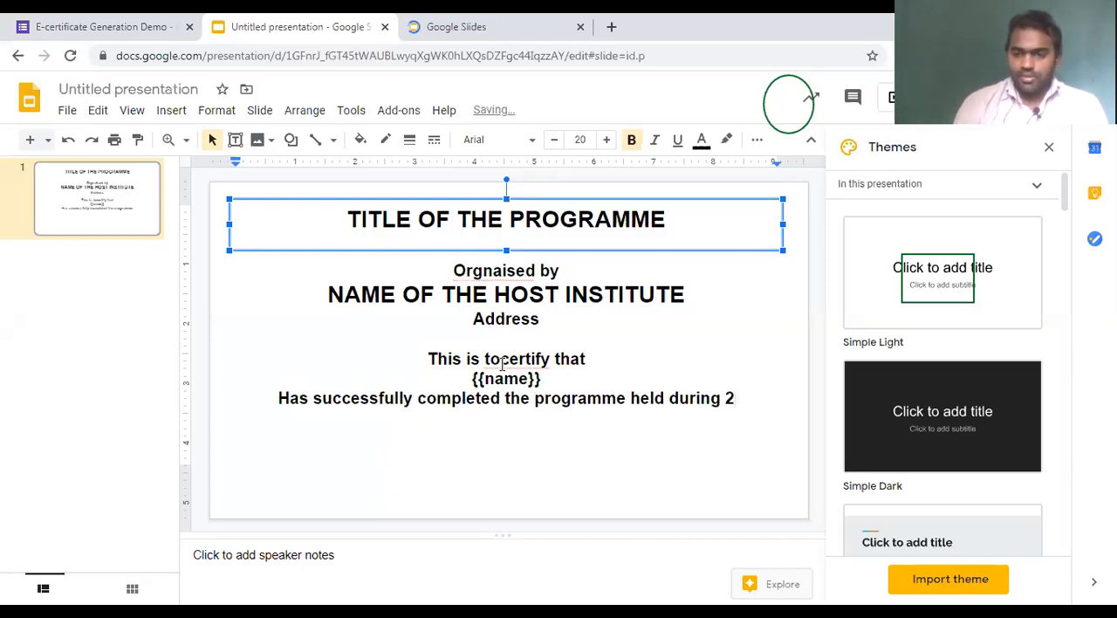
Step: Complete the certificate sentence with the dates "1 June 2020 to 5 June 2020." and add blank lines below it
key("BackSpace")
type("1 June 2020 ")
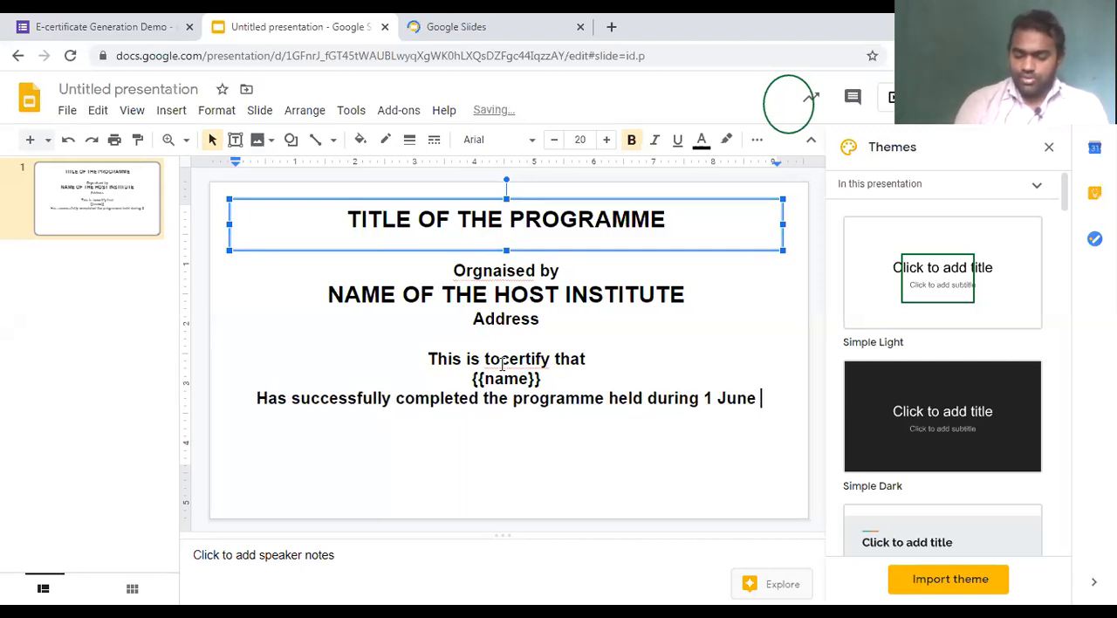
type("to ")
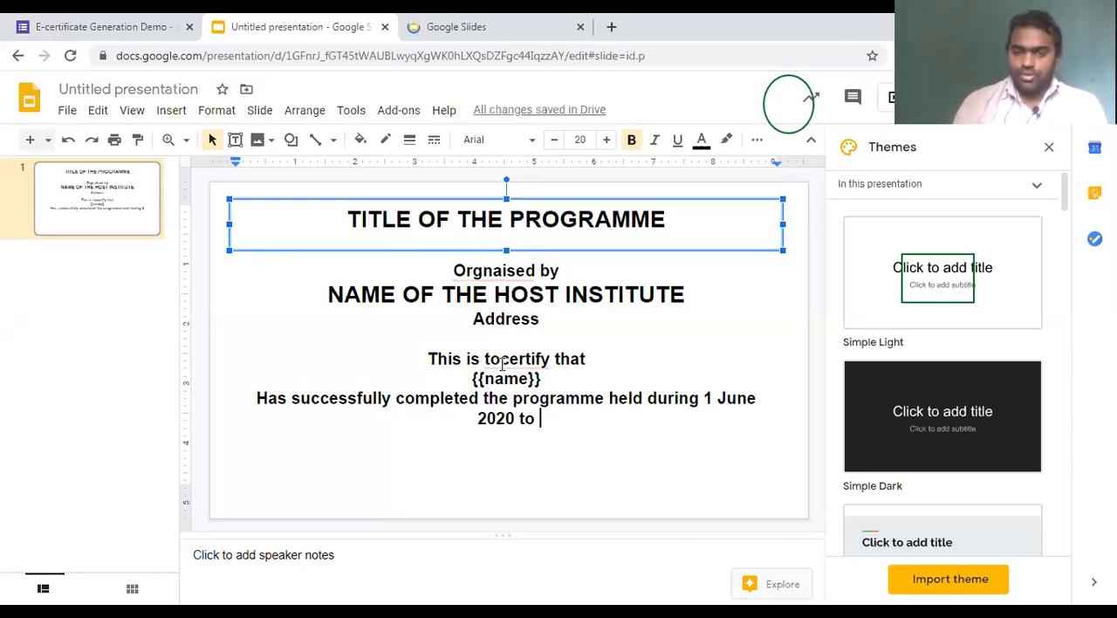
type("5 June 2020.")
key("Return")
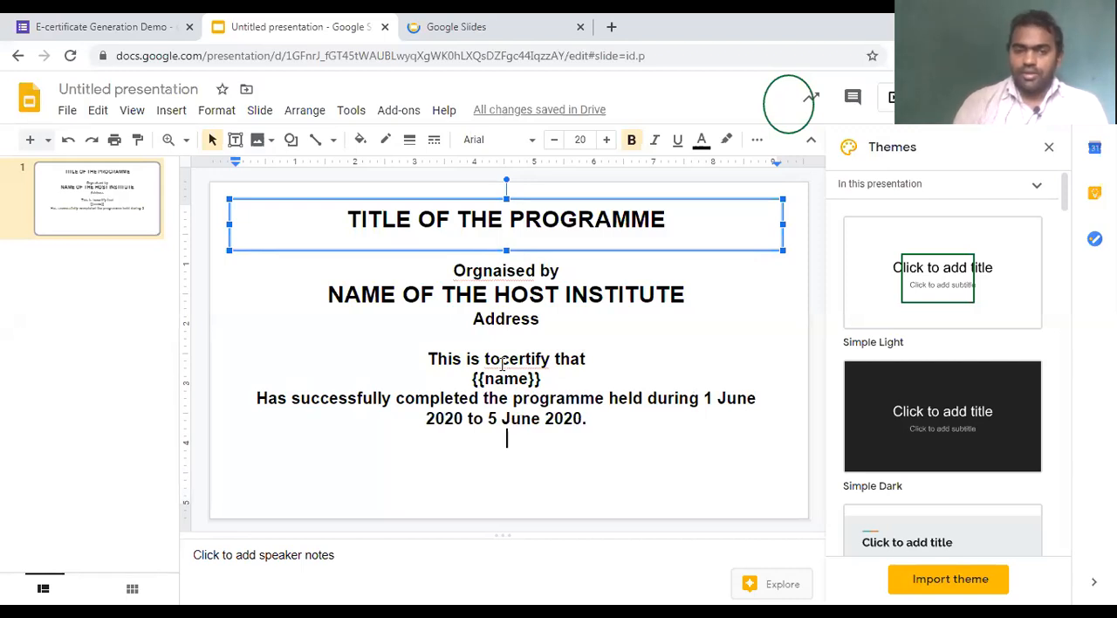
key("Return")
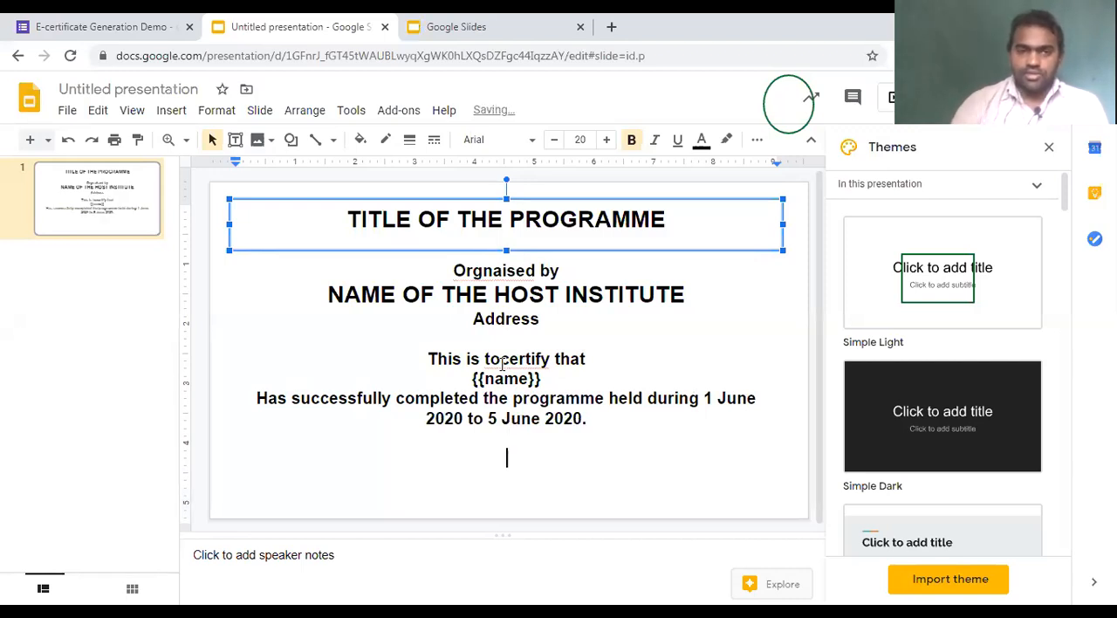
Step: Add a text box in the slide's lower-left corner reading "Signature" with "Name of the Organizer" on the line below
left_click(253, 187)
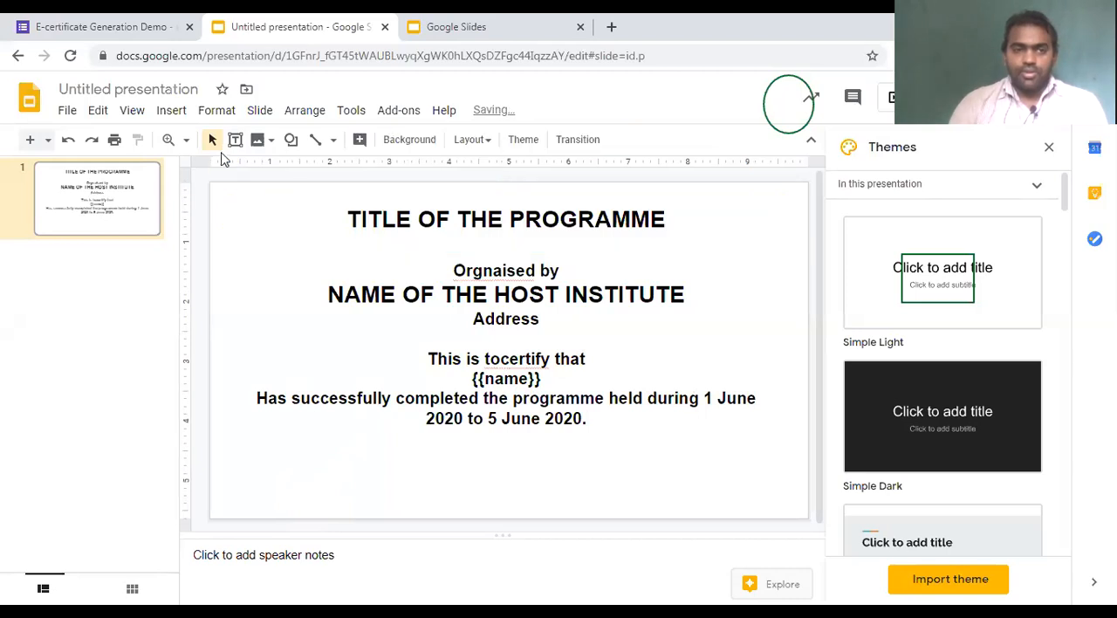
left_click(235, 139)
left_click_drag(241, 472, 339, 508)
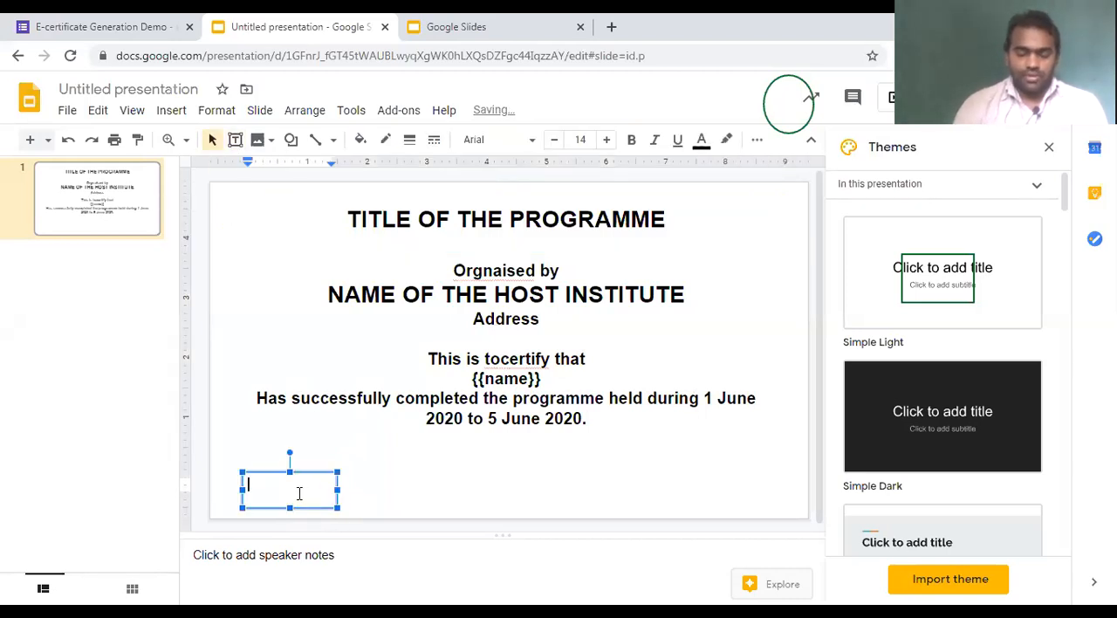
type("Sig")
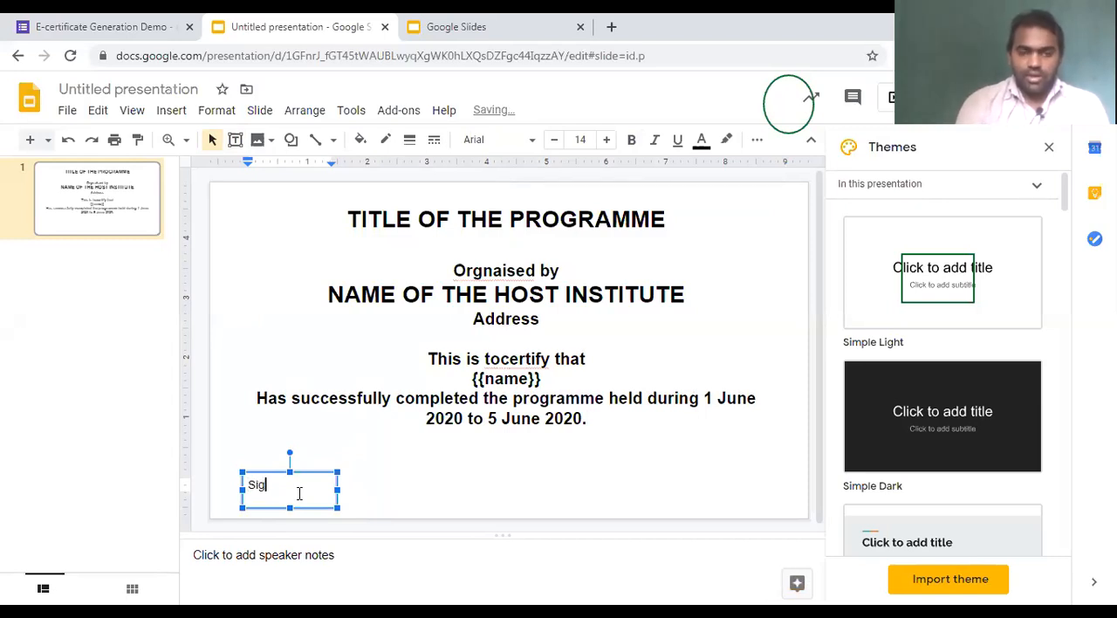
type("nature")
key("Return")
type("Name of the Organiz")
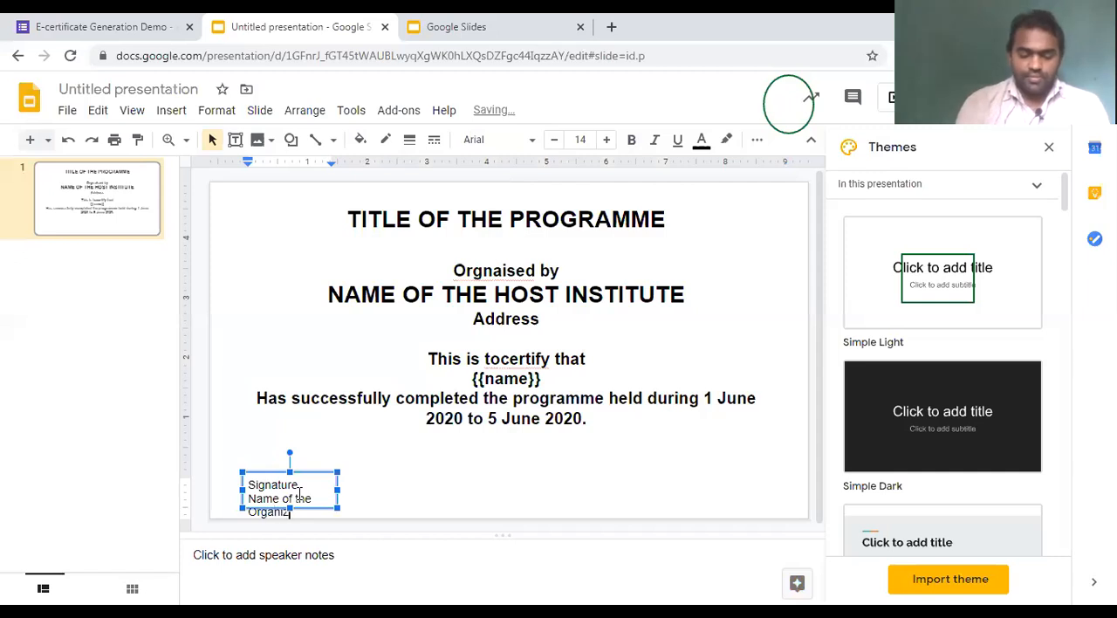
type("er")
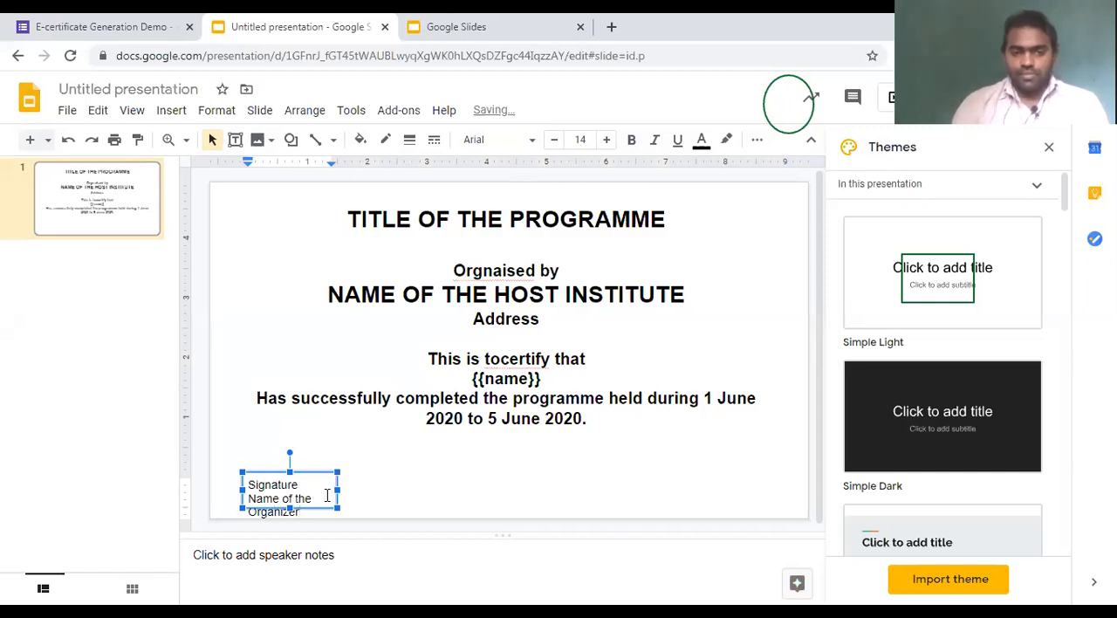
Step: Widen the signature text box to fit "Name of the Organizer" on one line and make that line bold
mouse_move(337, 491)
left_mouse_down()
mouse_move(385, 494)
mouse_move(242, 509)
left_mouse_up()
left_click(369, 498)
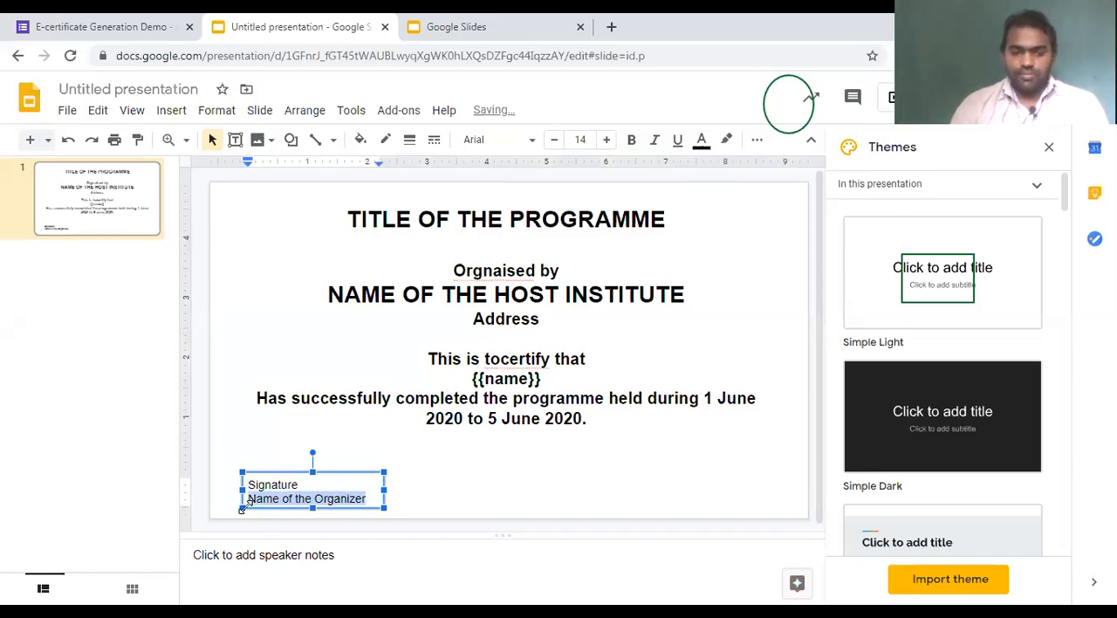
key("ctrl+b")
Step: Open the existing SAIT INTERNATIONAL CERTIFICATE presentation from the other Google Slides tab as a reference
left_click(524, 27)
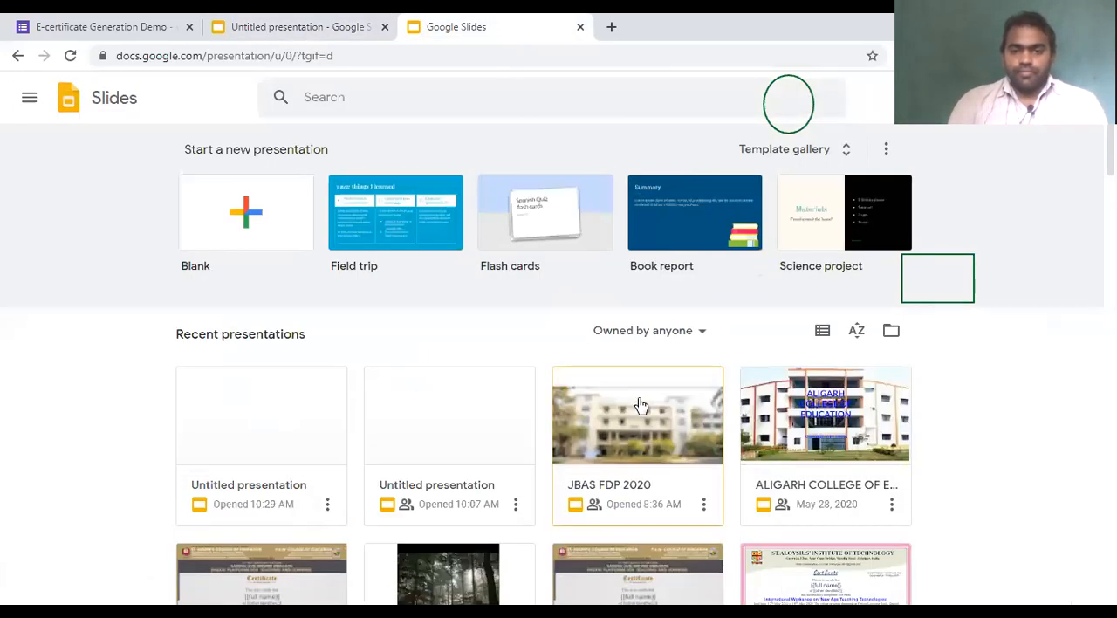
scroll(690, 412, "down", 3)
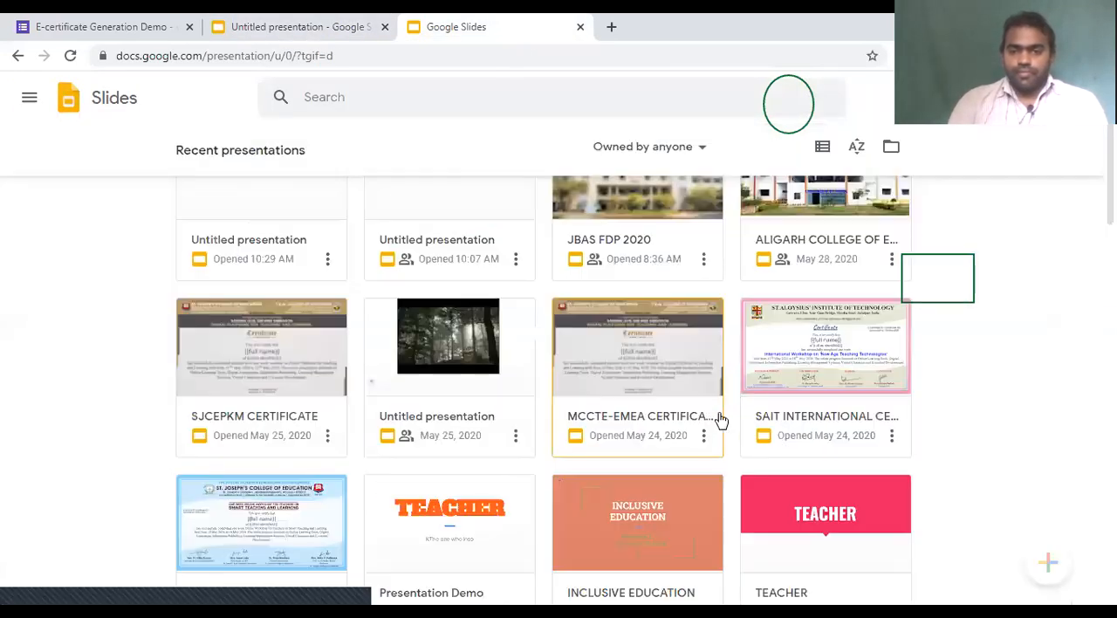
left_click(780, 344)
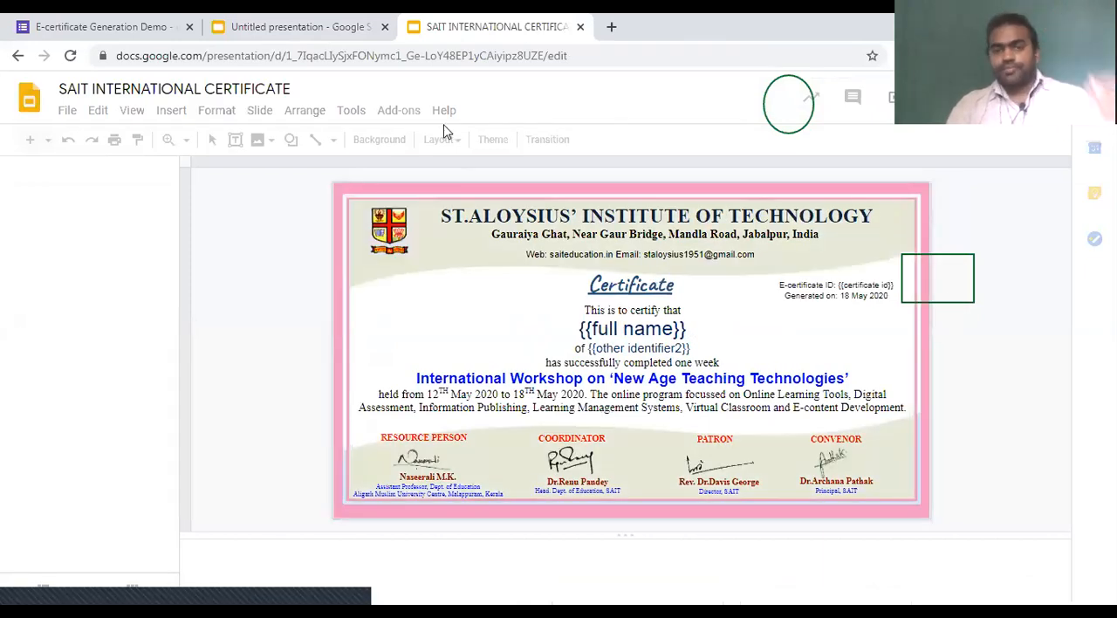
Step: Change the {{name}} placeholder in the untitled presentation to {{full name}}, checking it against the SAIT certificate
left_click(332, 19)
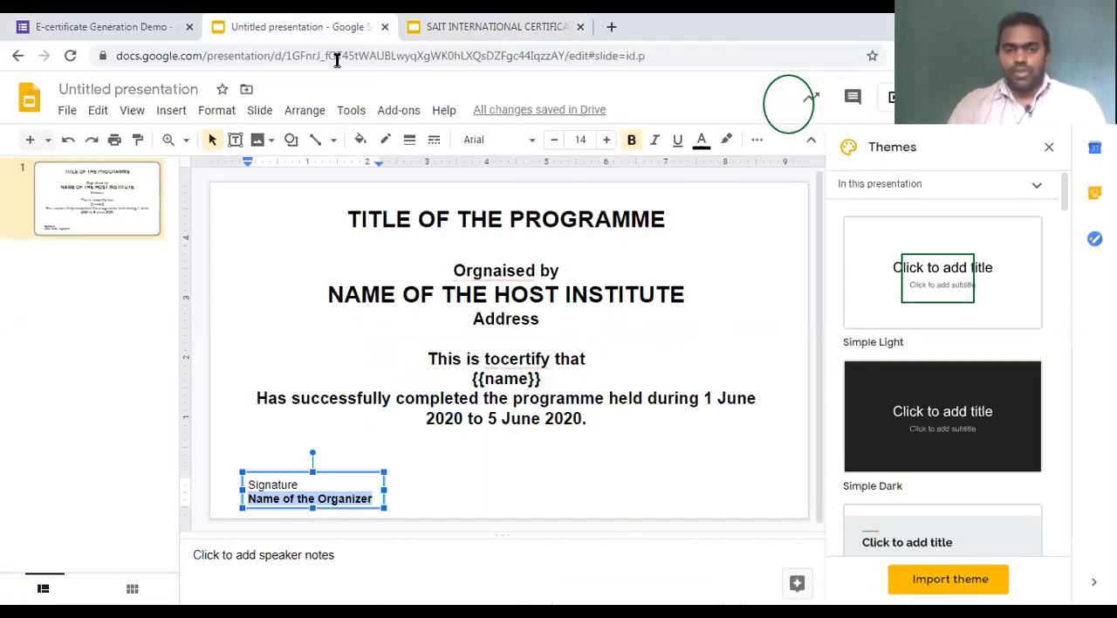
left_click_drag(487, 377, 496, 382)
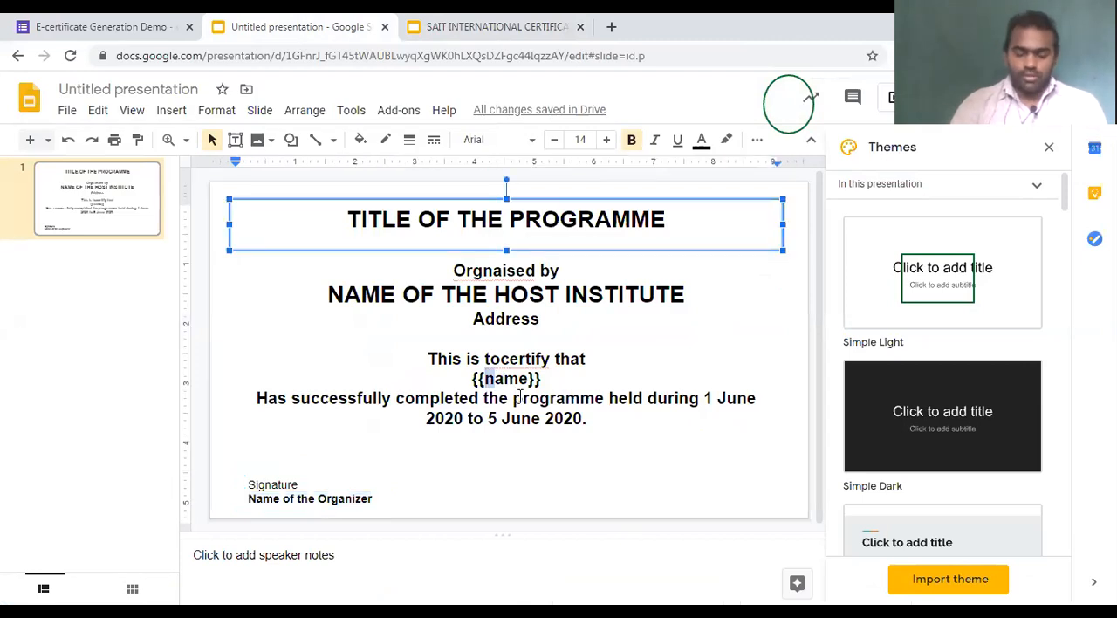
type("full n")
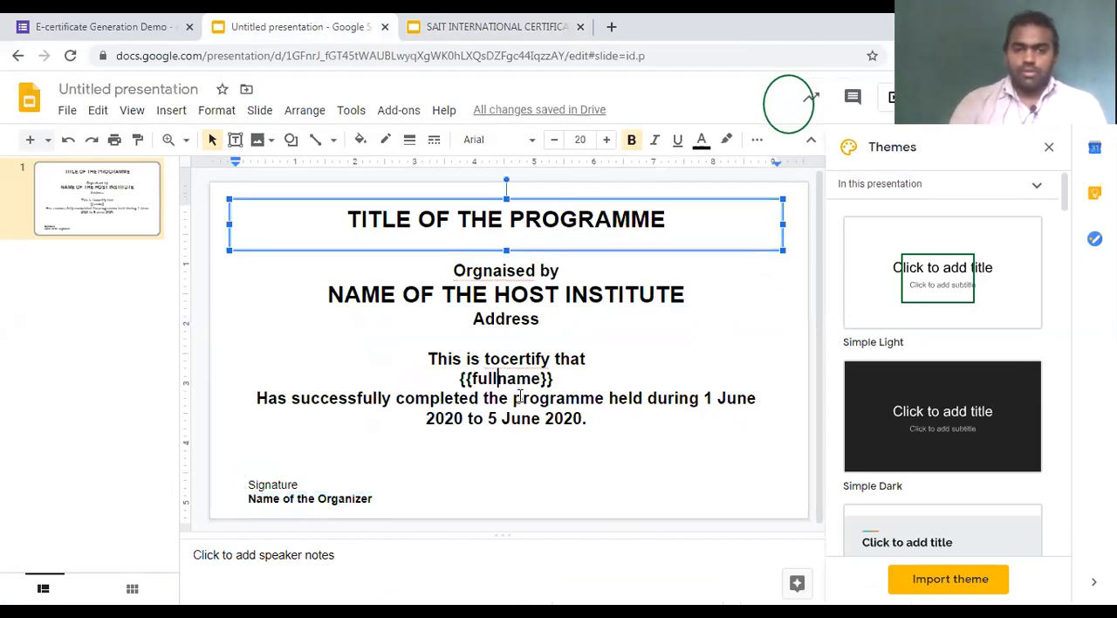
left_click(524, 25)
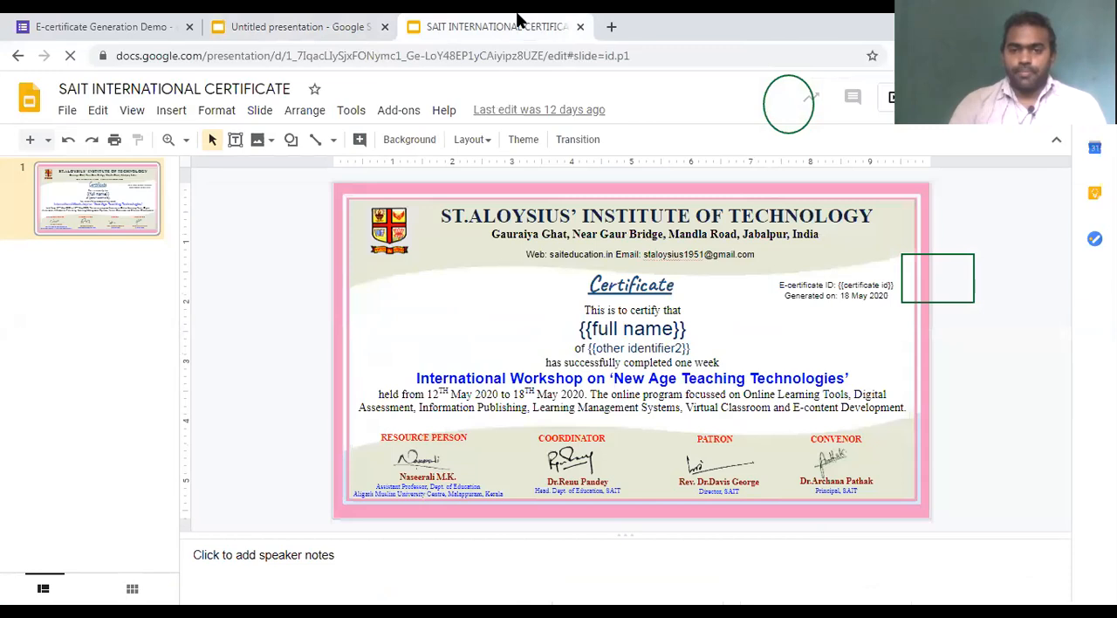
left_click(273, 19)
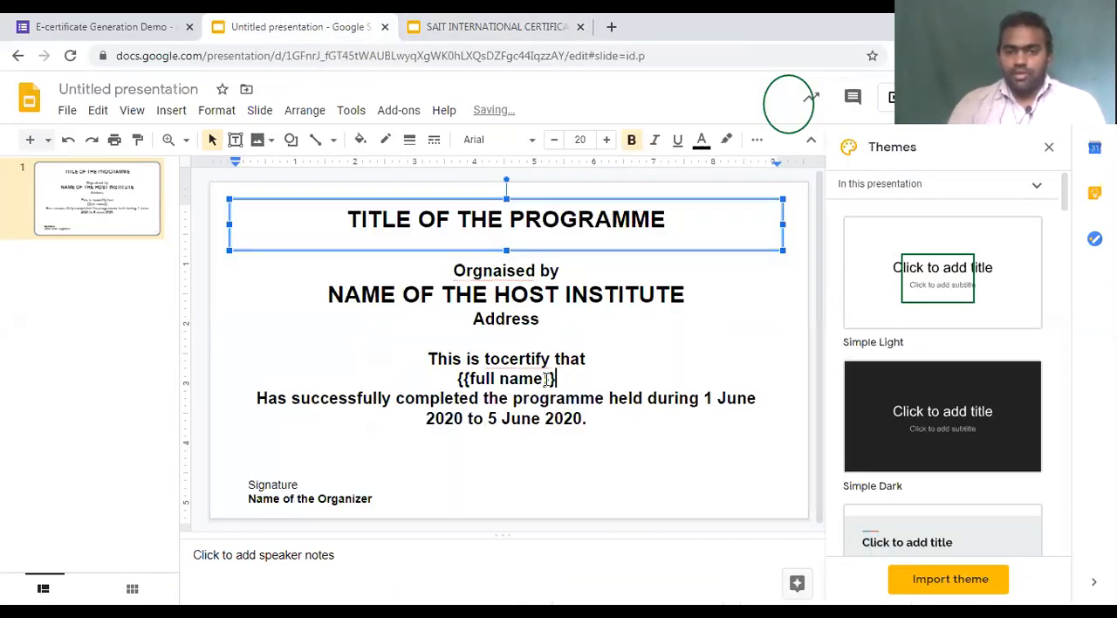
left_click_drag(556, 378, 444, 374)
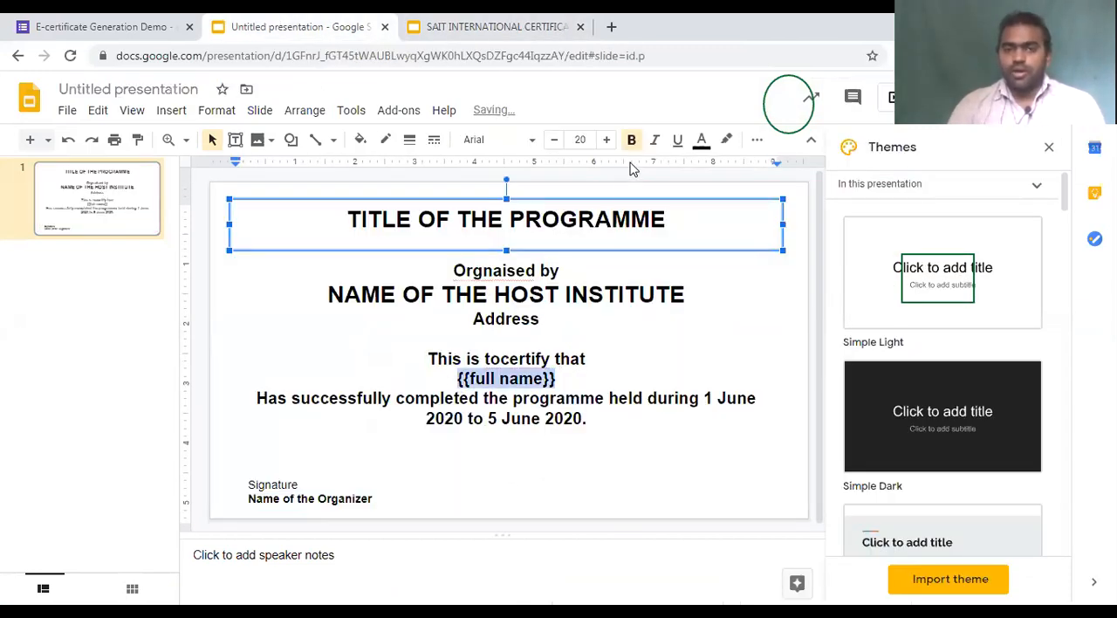
left_click(361, 141)
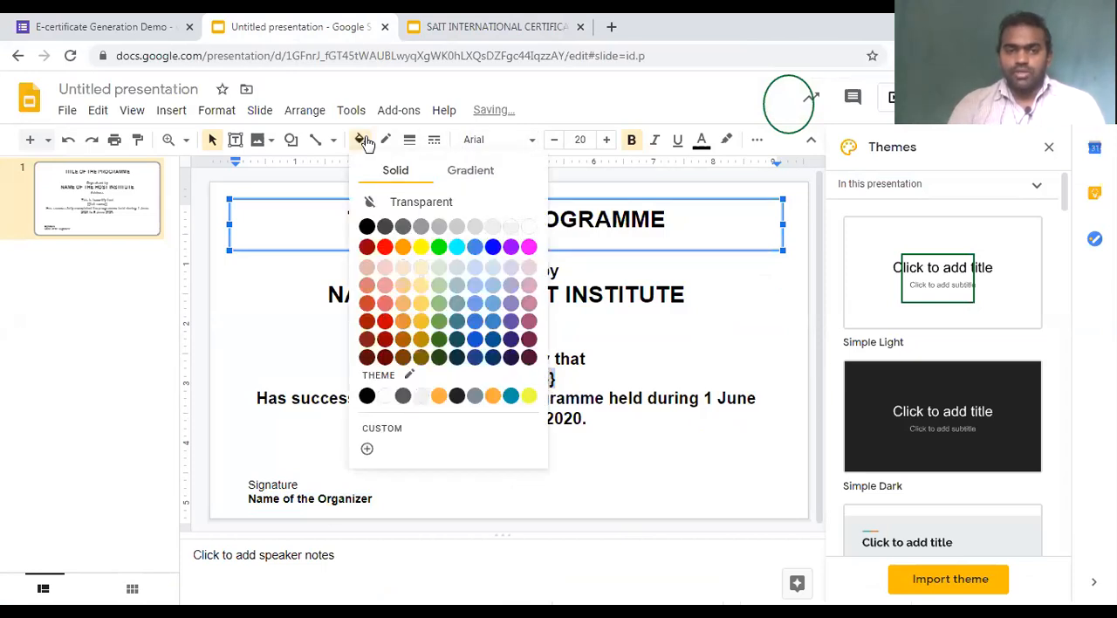
left_click(493, 248)
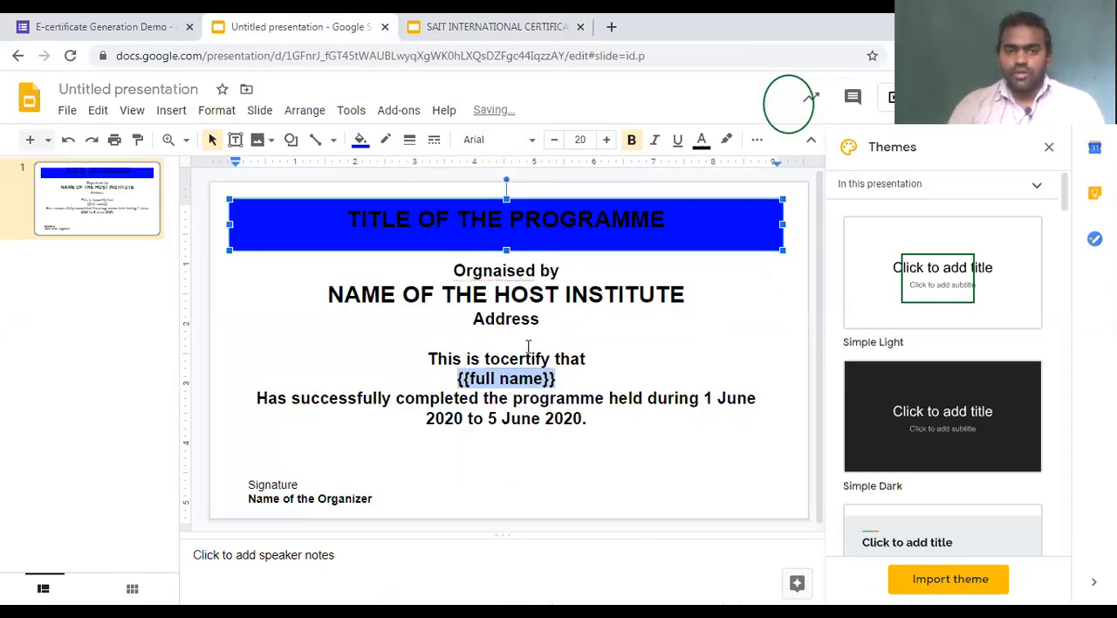
key("ctrl+z")
Step: Set the text color of the {{full name}} placeholder to blue
left_click(584, 395)
left_click_drag(586, 384, 442, 385)
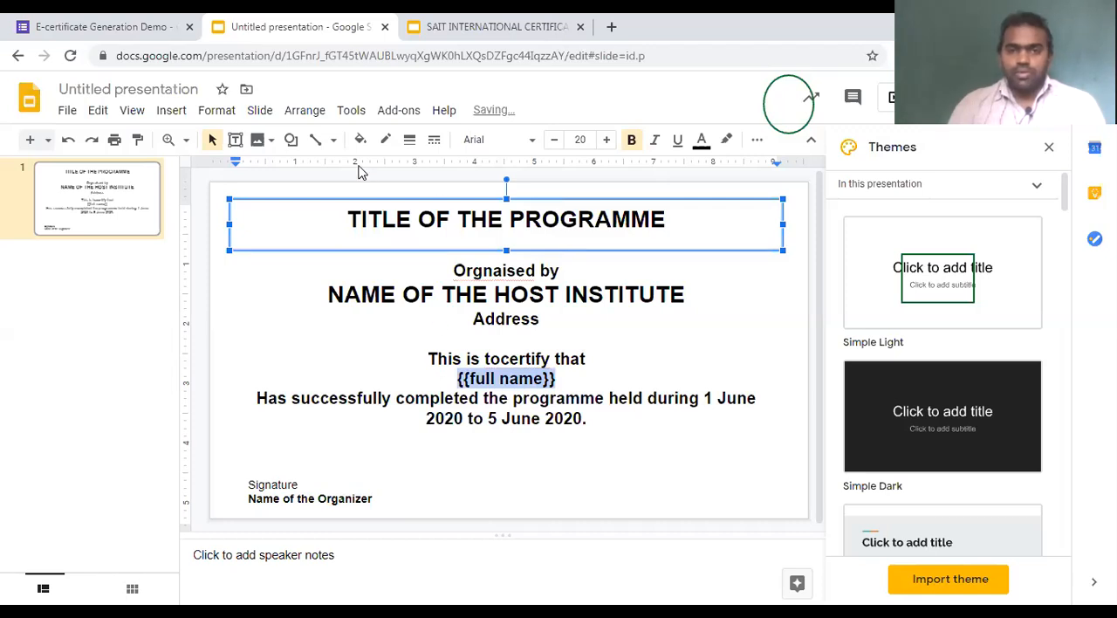
left_click(703, 141)
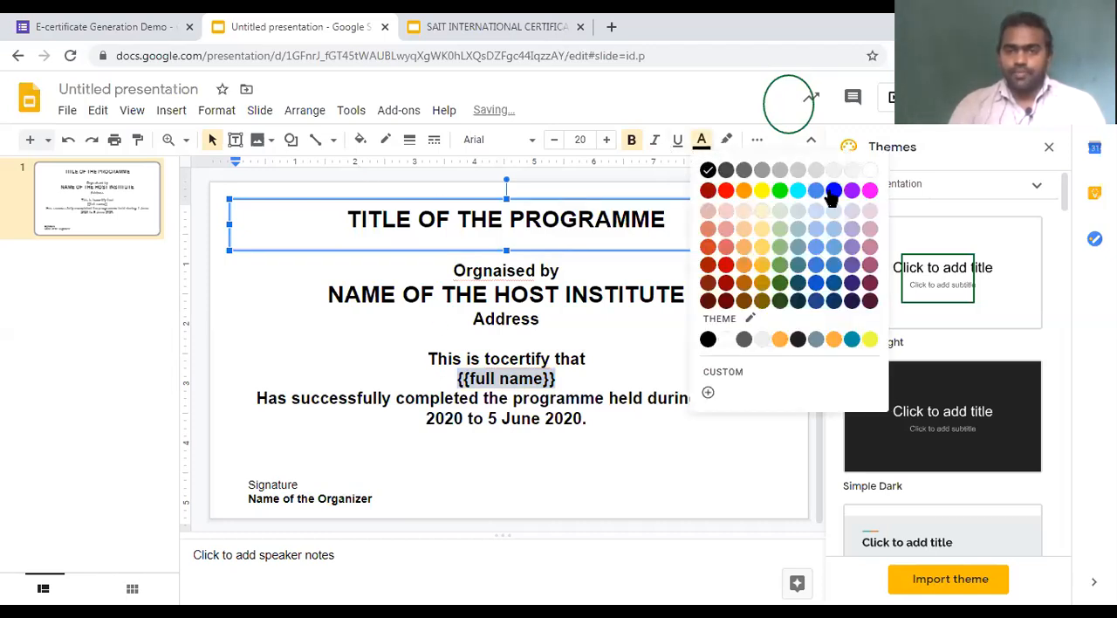
left_click(832, 192)
Step: Fill the text box behind TITLE OF THE PROGRAMME with solid green
left_click(721, 337)
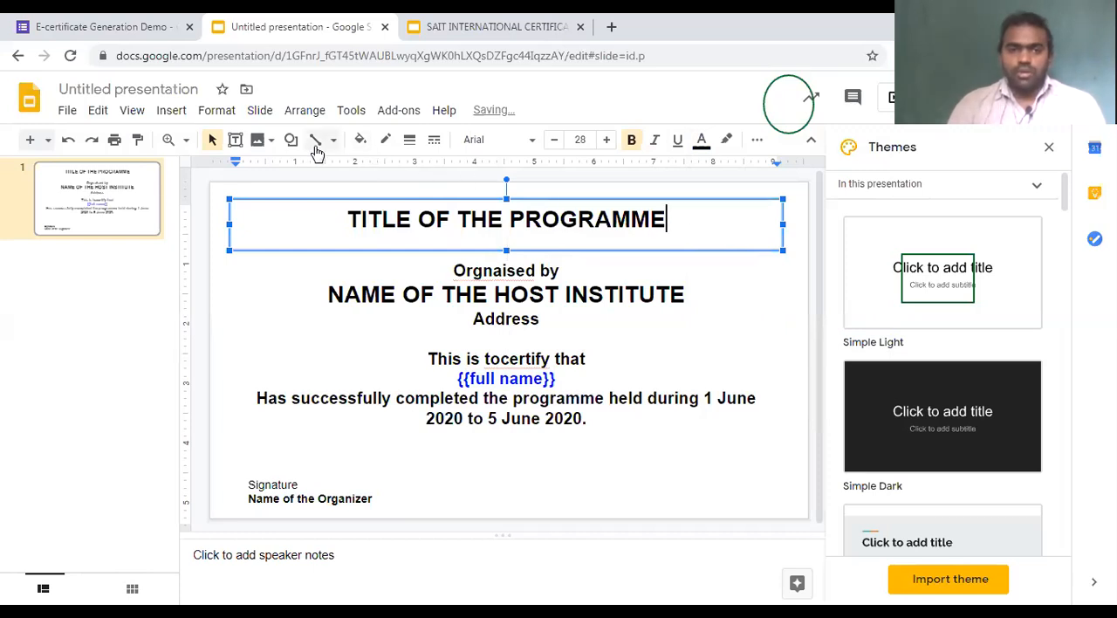
left_click(359, 141)
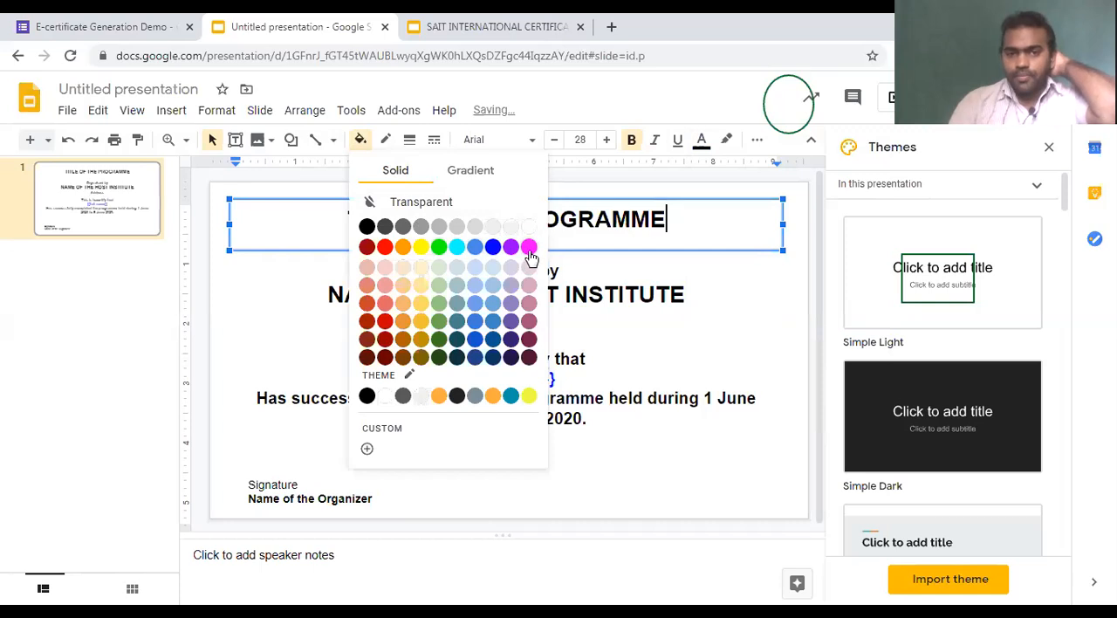
left_click(440, 249)
left_click(454, 271)
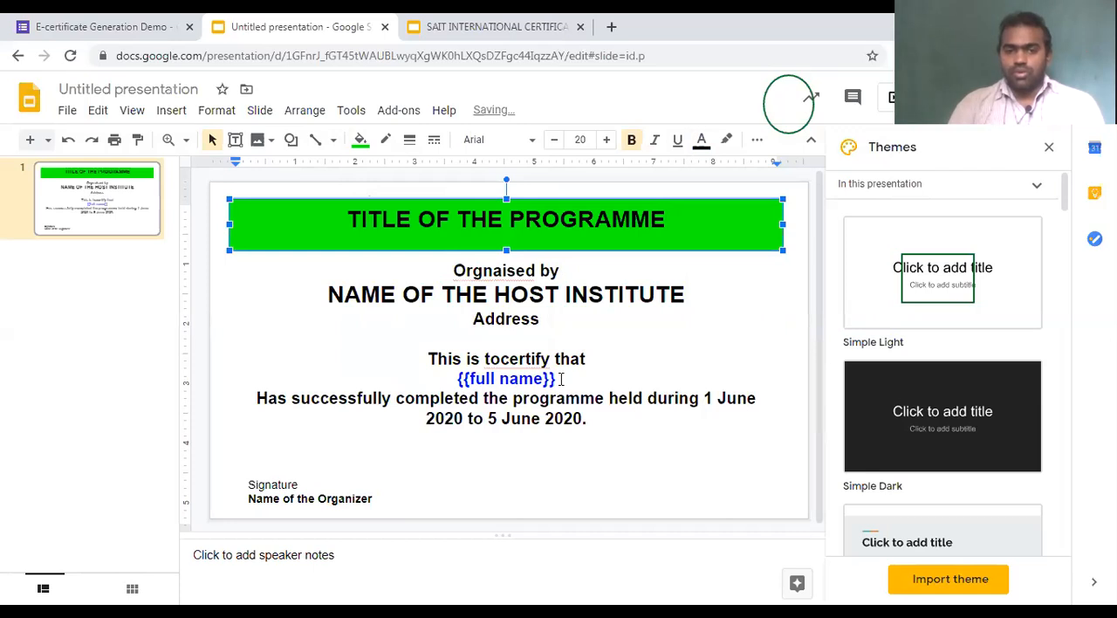
Step: Increase the font size of the {{full name}} placeholder to 25
left_click_drag(562, 379, 409, 368)
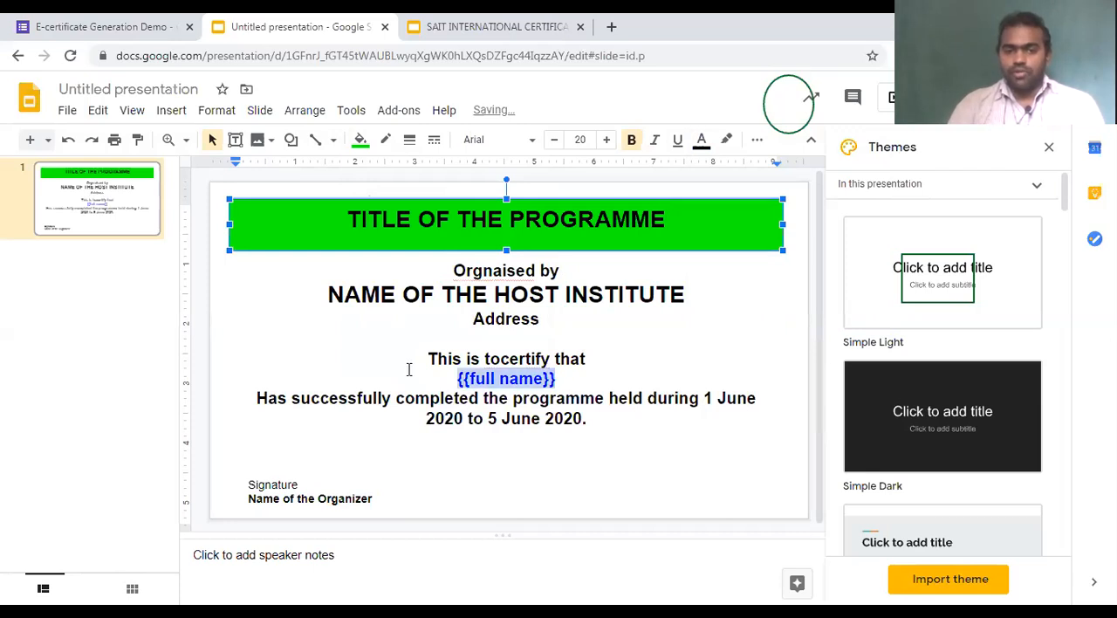
left_click(607, 140)
left_click(607, 140)
left_click(607, 140)
left_click(606, 139)
left_click(606, 140)
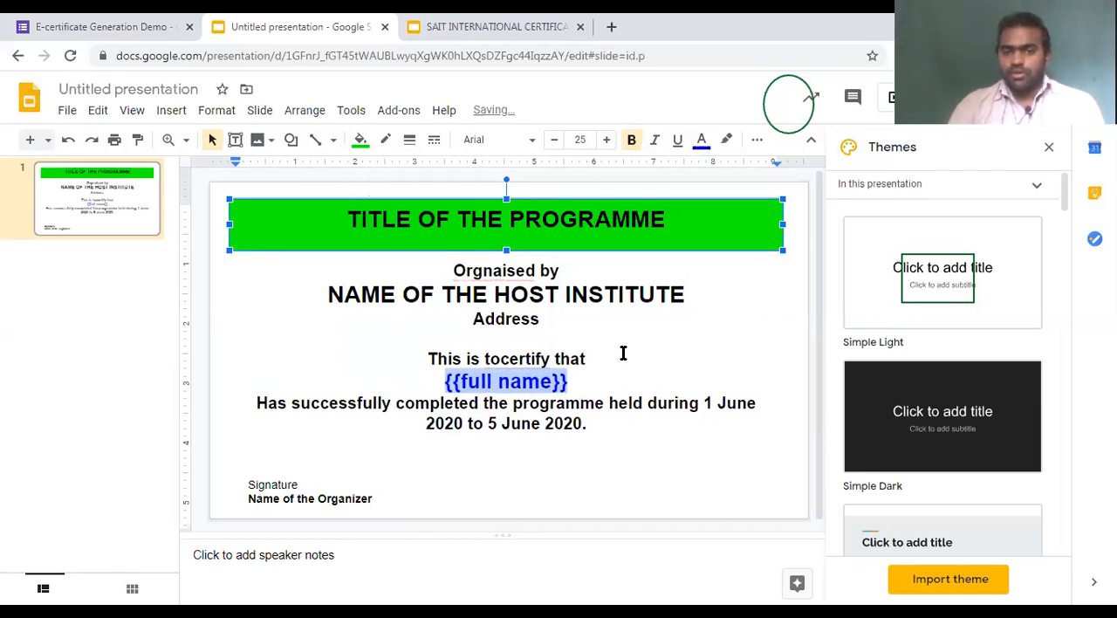
left_click(615, 437)
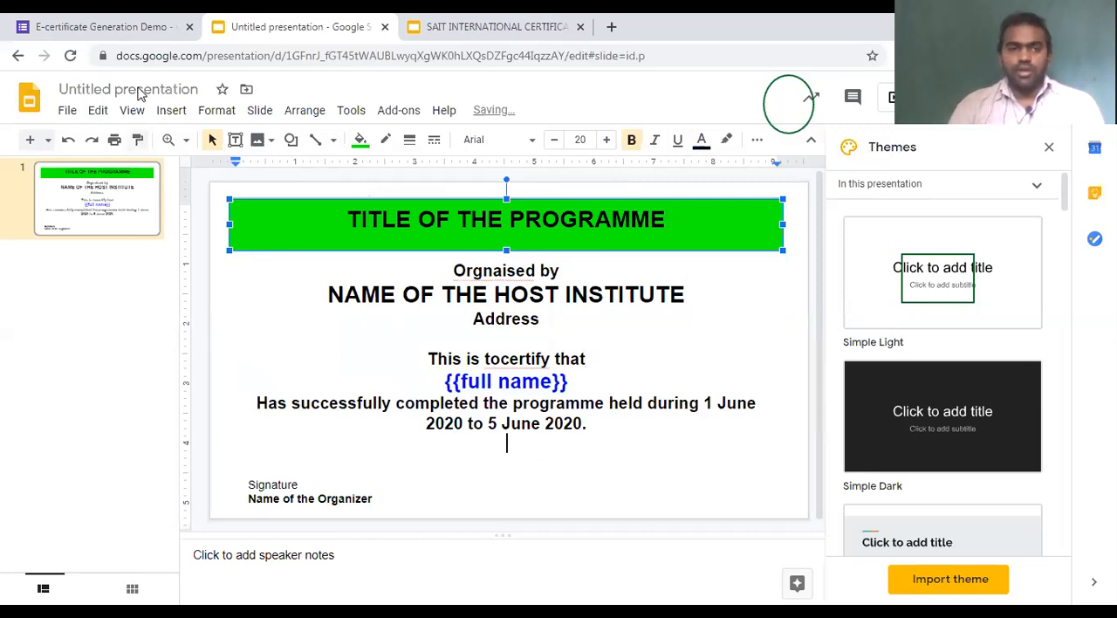
Step: Rename the untitled presentation to Certificate demosentation
left_click_drag(138, 88, 59, 88)
type("Certificate demo")
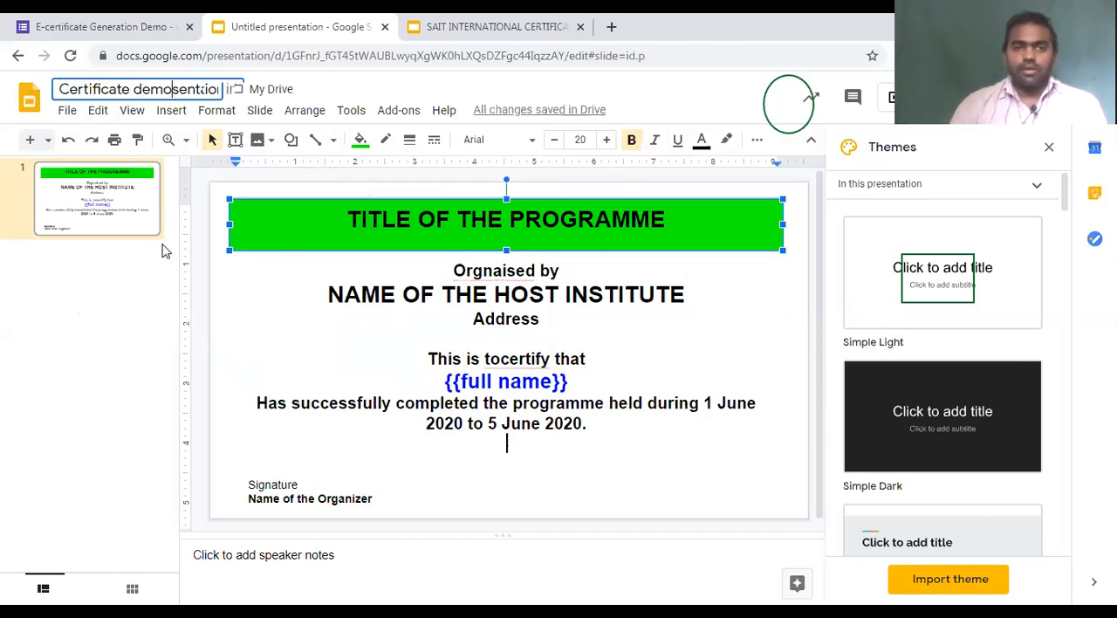
Step: Return to the E-certificate Generation Demo form and open Certify'em's setup for using your own certificate template
left_click(436, 26)
left_click(130, 21)
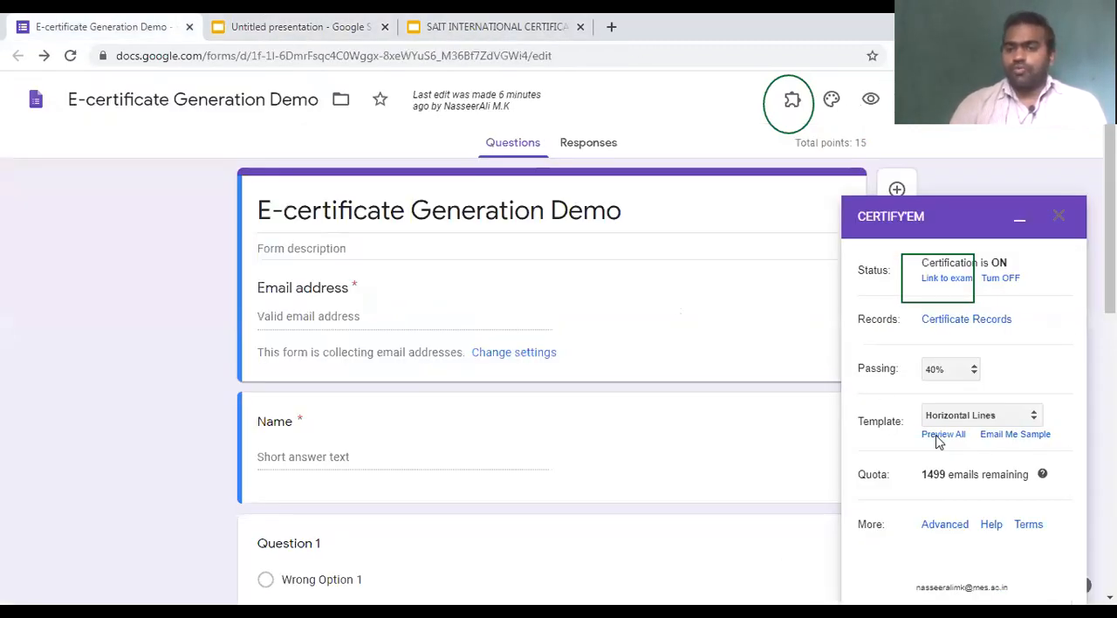
left_click(960, 416)
left_click(973, 573)
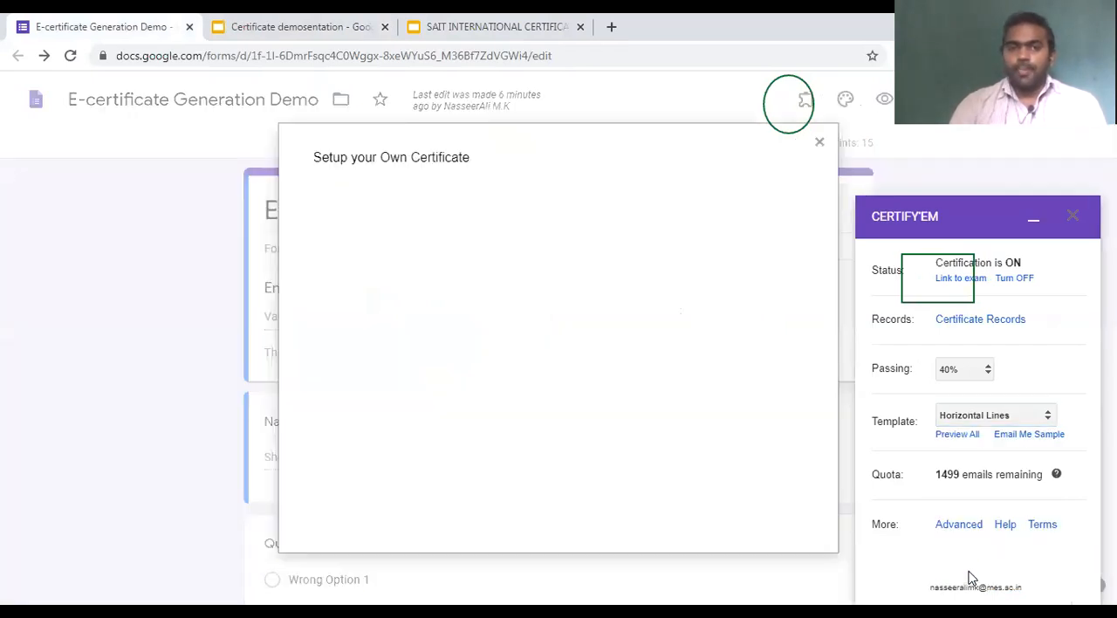
Step: Look over the SAIT certificate and the renamed certificate presentation, and return to the form's certificate setup
left_click(476, 24)
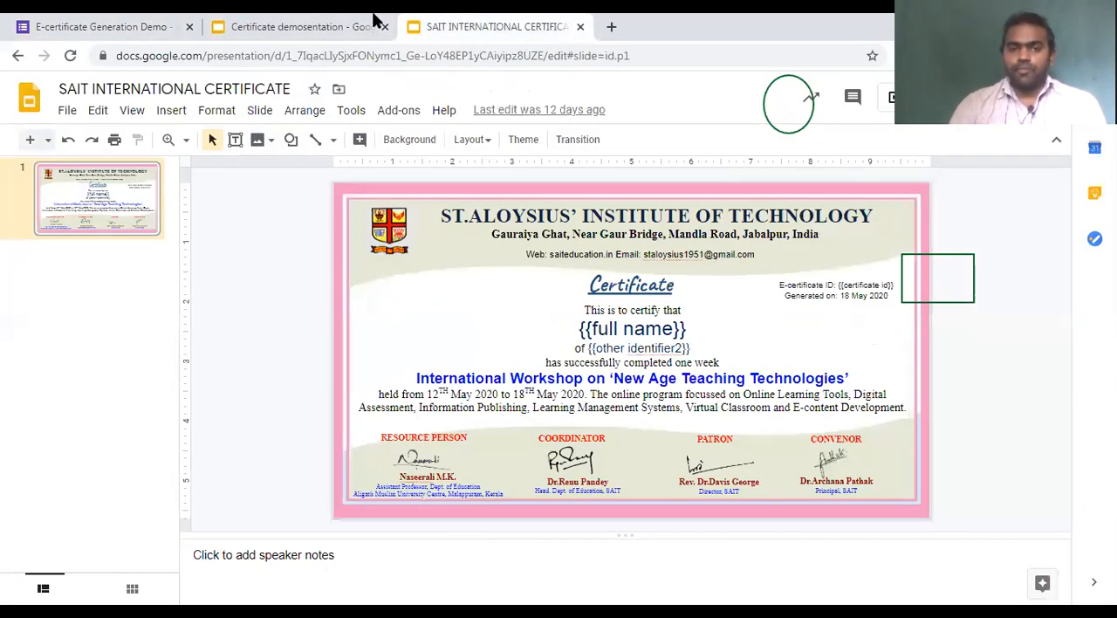
left_click(310, 20)
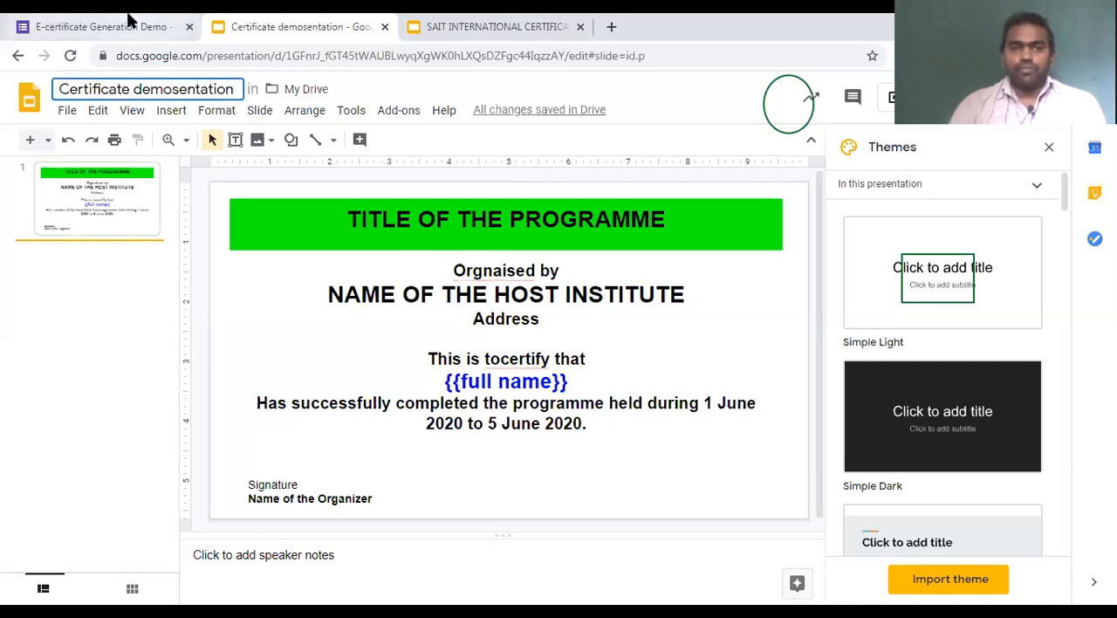
key("ctrl+Tab")
left_click(319, 19)
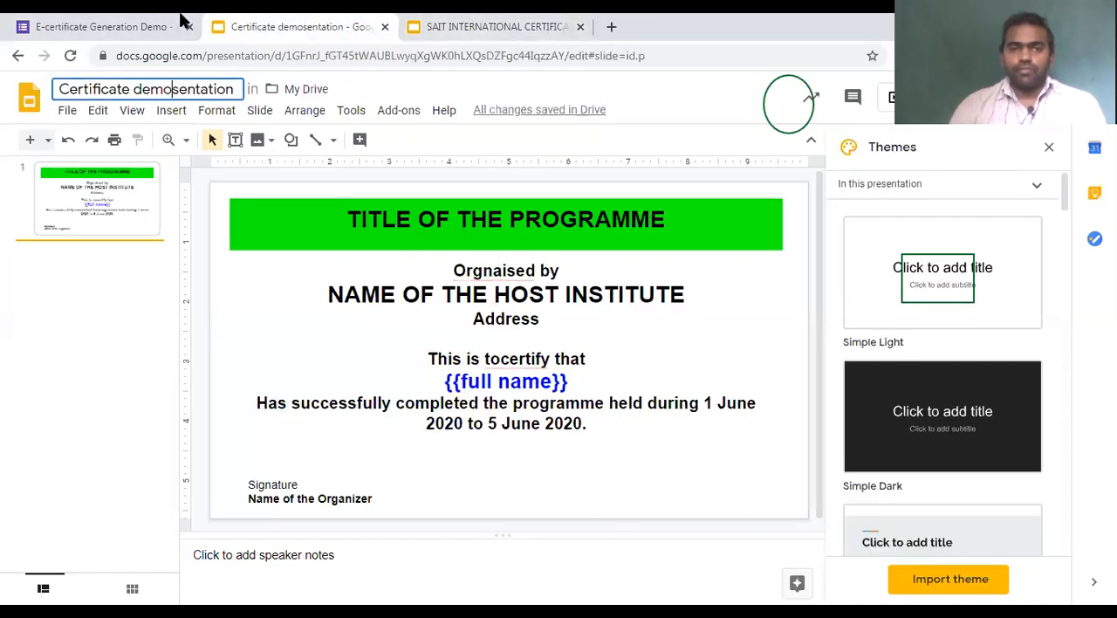
left_click(113, 19)
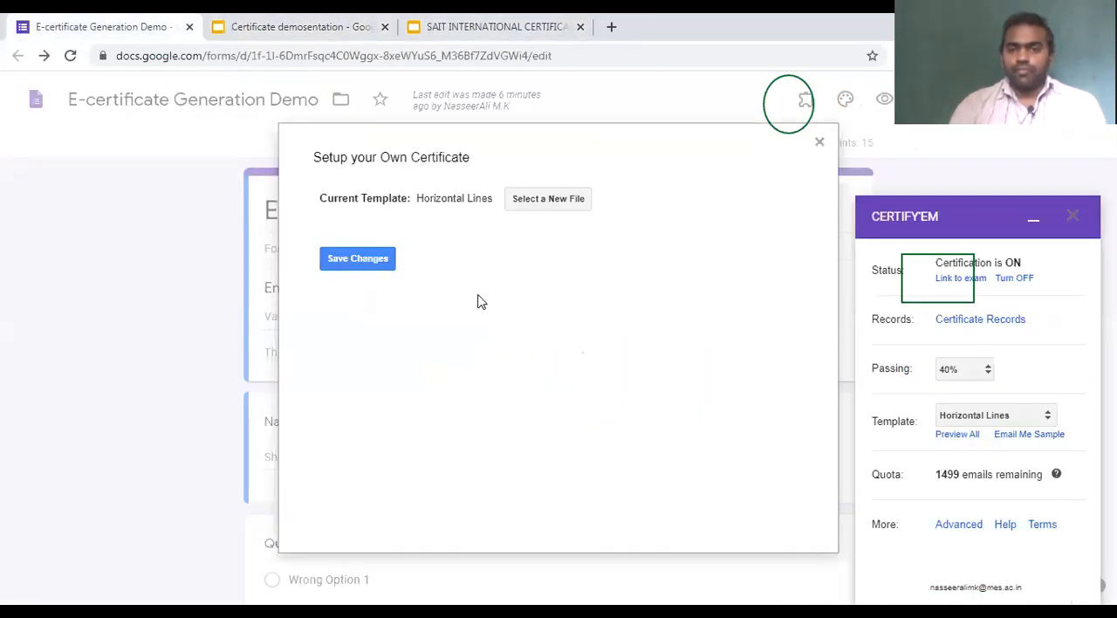
Step: Choose the Certificate demosentation presentation as the Certify'em template, save the change and close the add-on panel
left_click(534, 200)
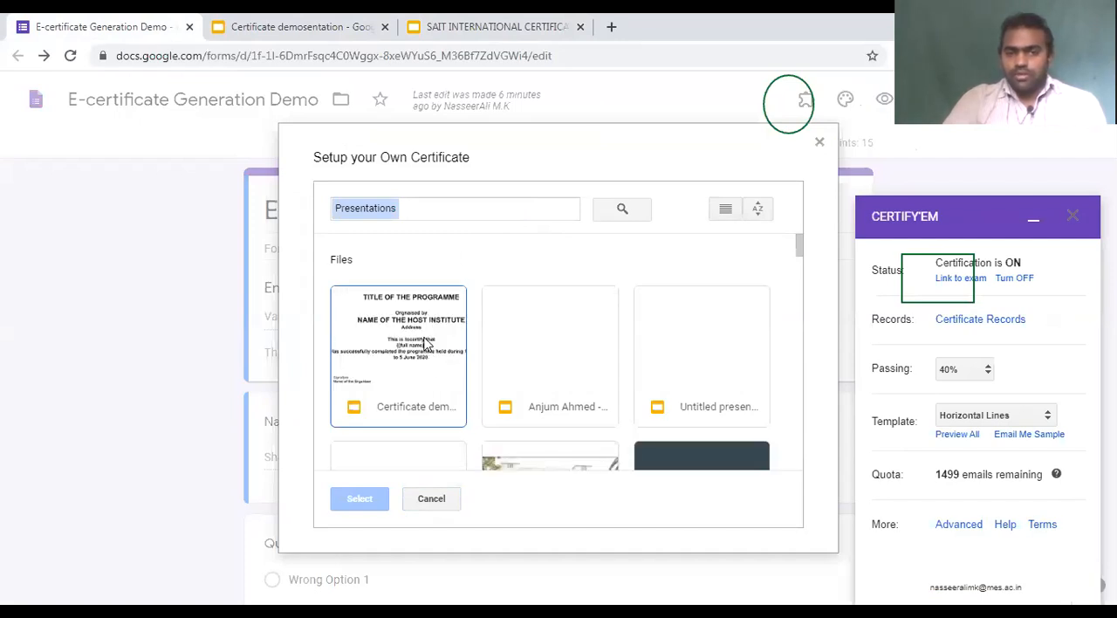
double_click(426, 345)
left_click(379, 261)
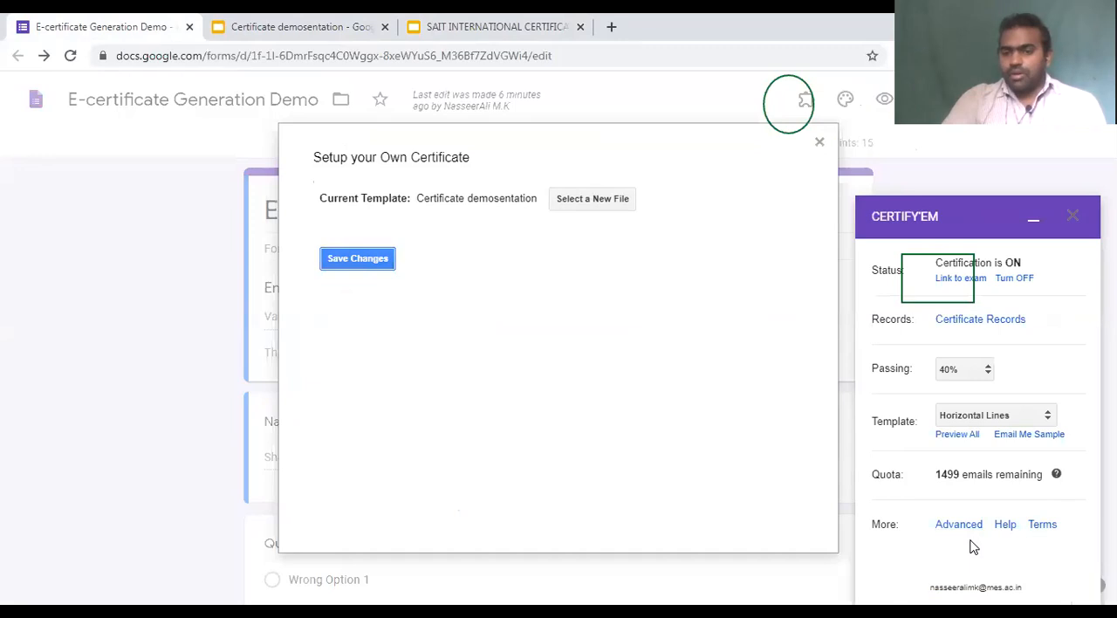
scroll(984, 482, "down", 5)
scroll(986, 474, "up", 5)
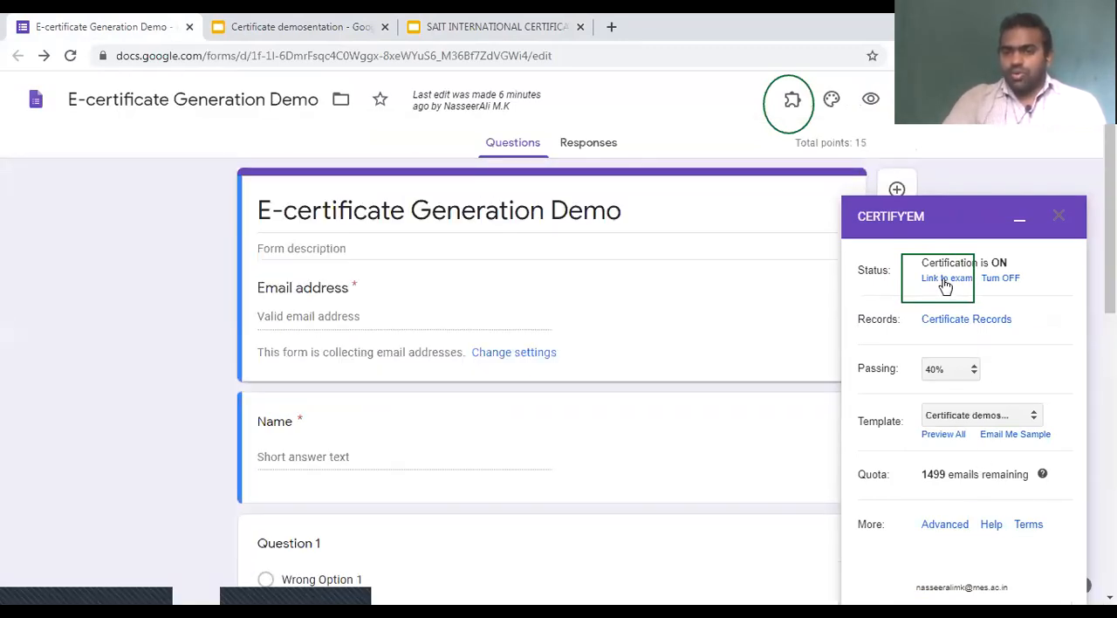
left_click(1067, 220)
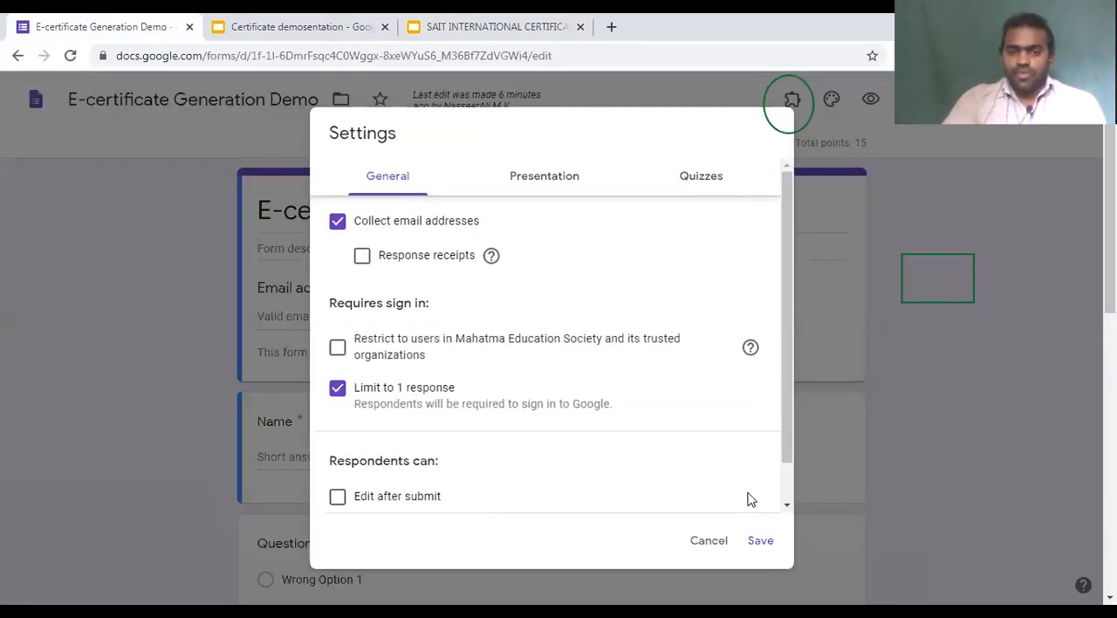
Step: Review the form's presentation and quiz settings and save them
left_click(559, 174)
left_click(709, 181)
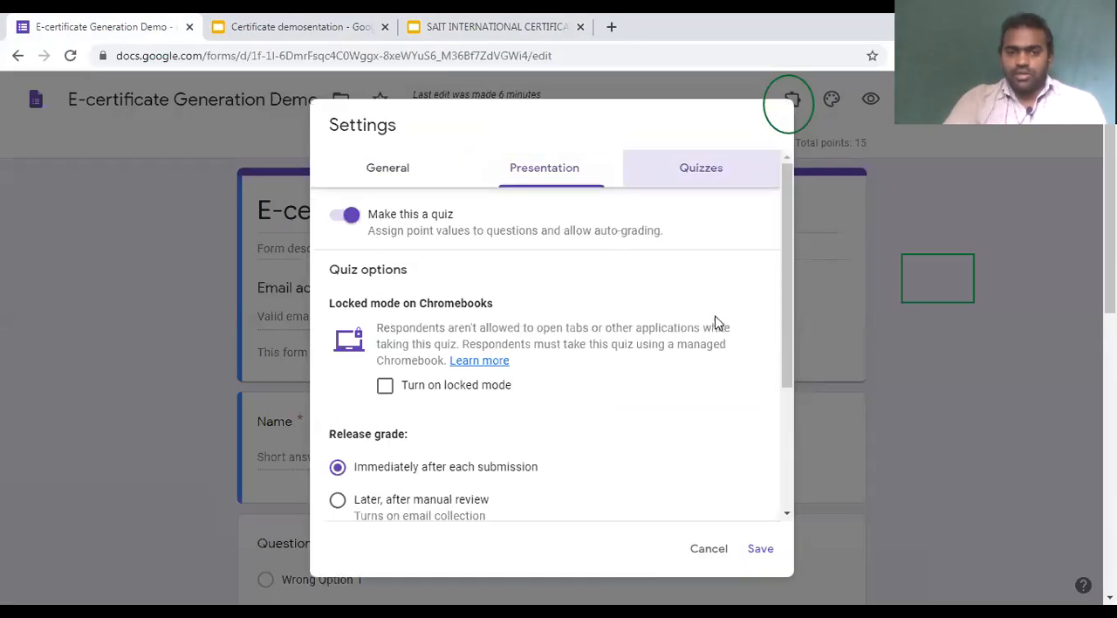
left_click(760, 549)
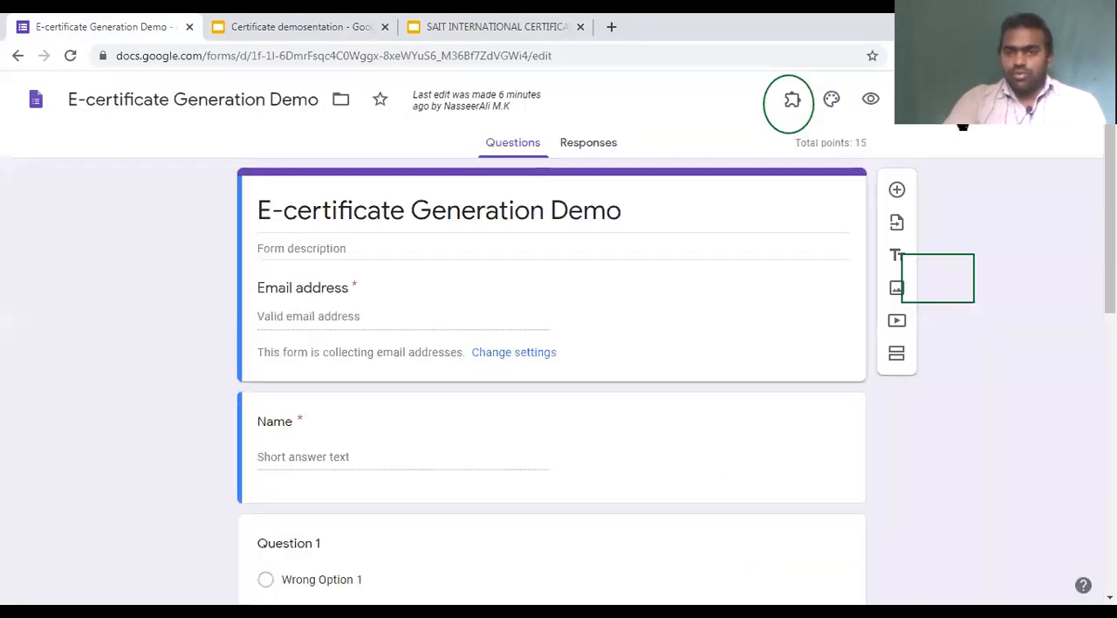
Step: Get the form's shareable link from the send options and close them
left_click(960, 107)
left_click(497, 222)
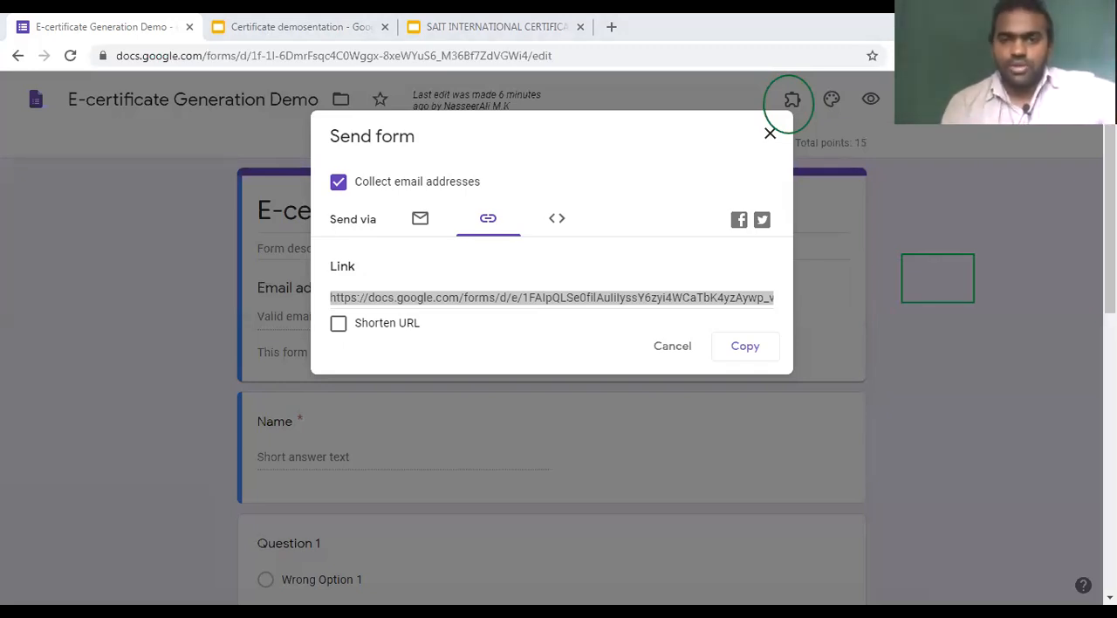
left_click(770, 135)
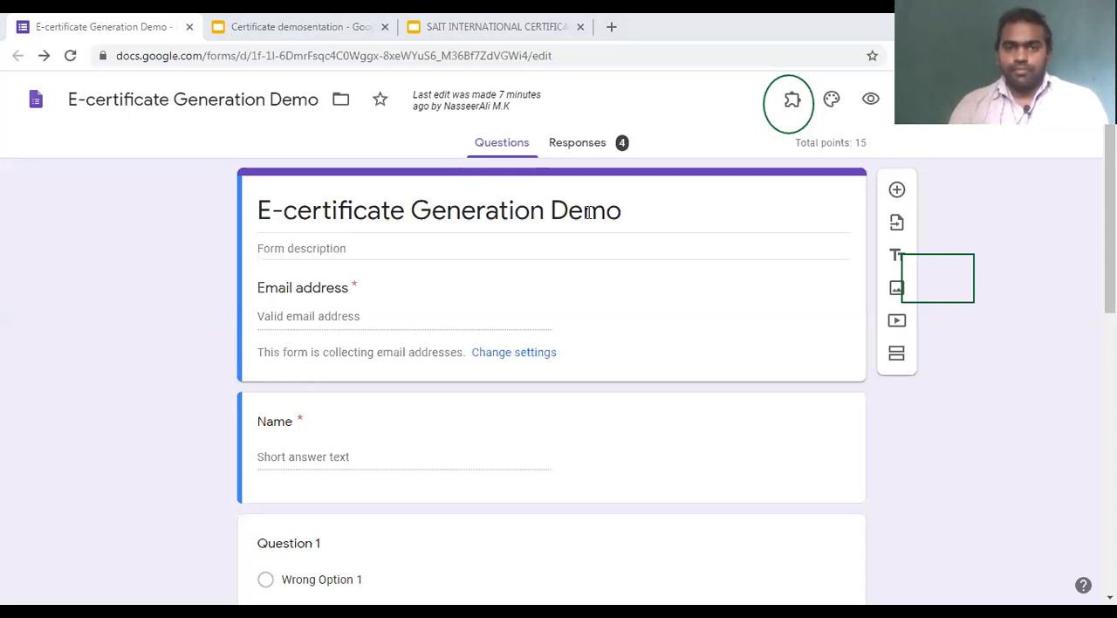
Step: Open the copied form link in a new browser tab
left_click(611, 27)
type("https://docs.google.com/forms/d/e/1FAIpQLSe0filAulilyssY6zyi4WCaTbK4yzAywp_vqNn3s7Yske2GJw/viewform?usp=sf_link")
key("Return")
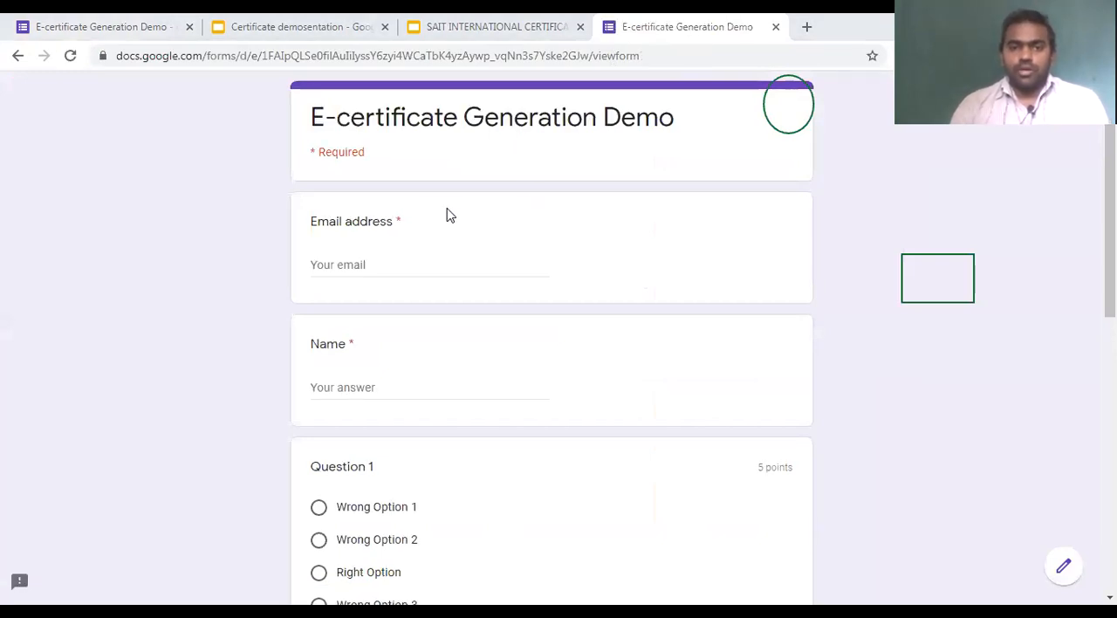
Step: Fill in the respondent's email address and name in the live E-certificate Generation Demo form
left_click(368, 261)
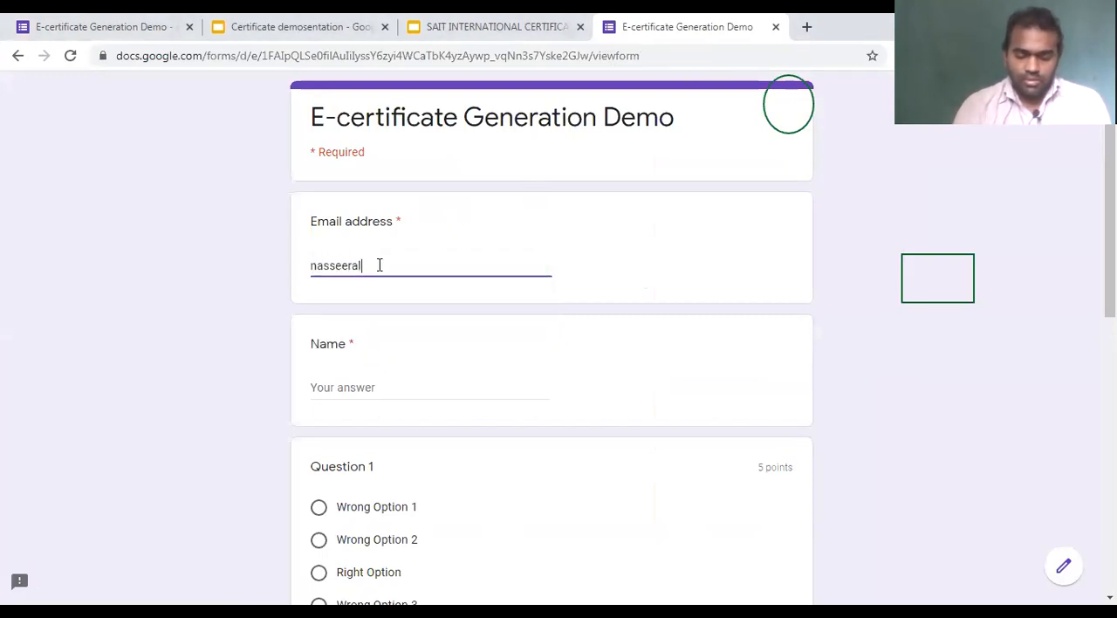
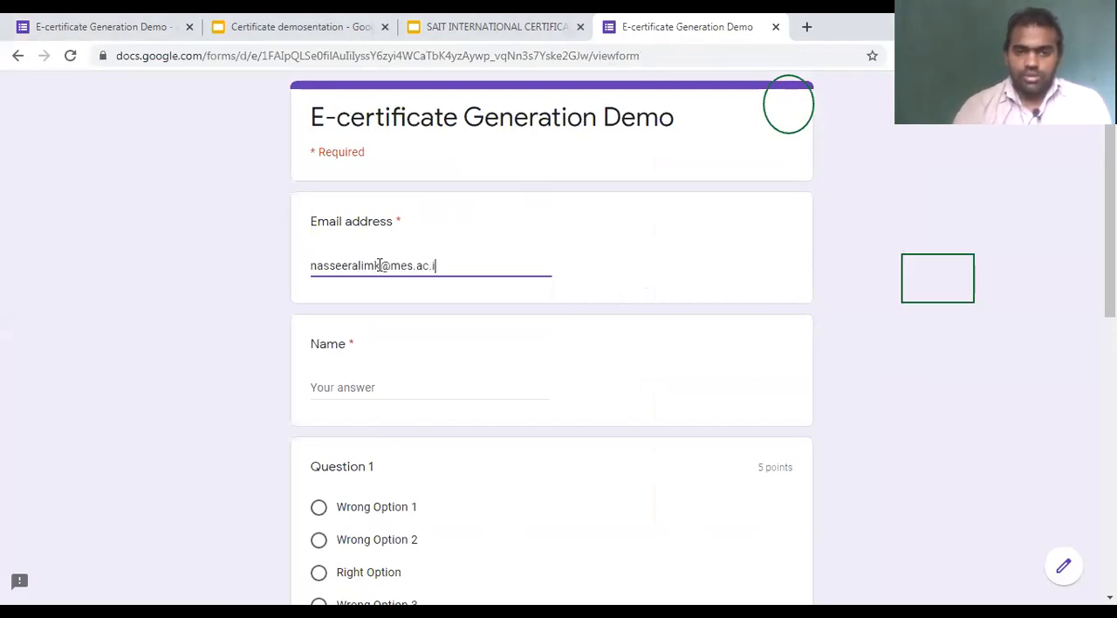
left_click(404, 387)
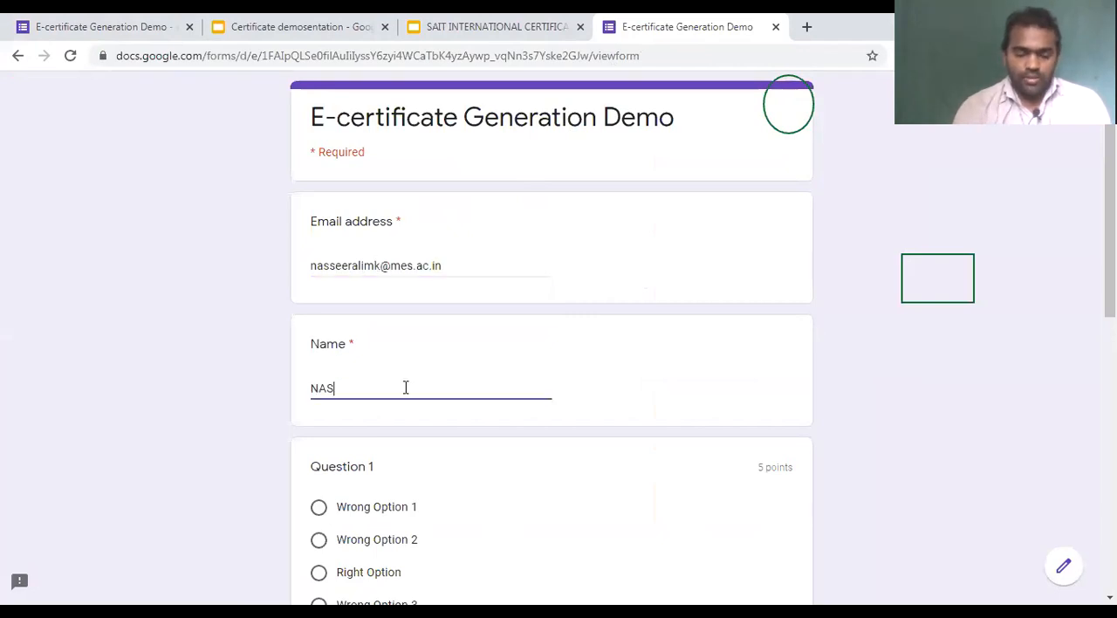
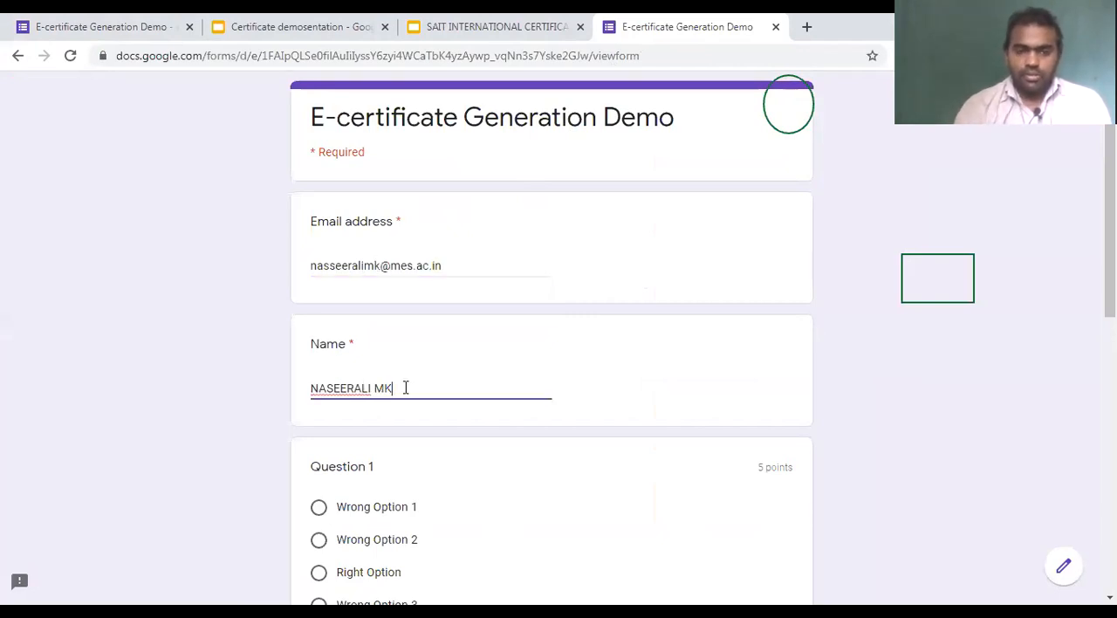
Step: Answer Questions 1 and 2 with Right Option and Question 3 with Wrong Option 1, and submit the form
scroll(406, 388, "down", 4)
left_click(377, 251)
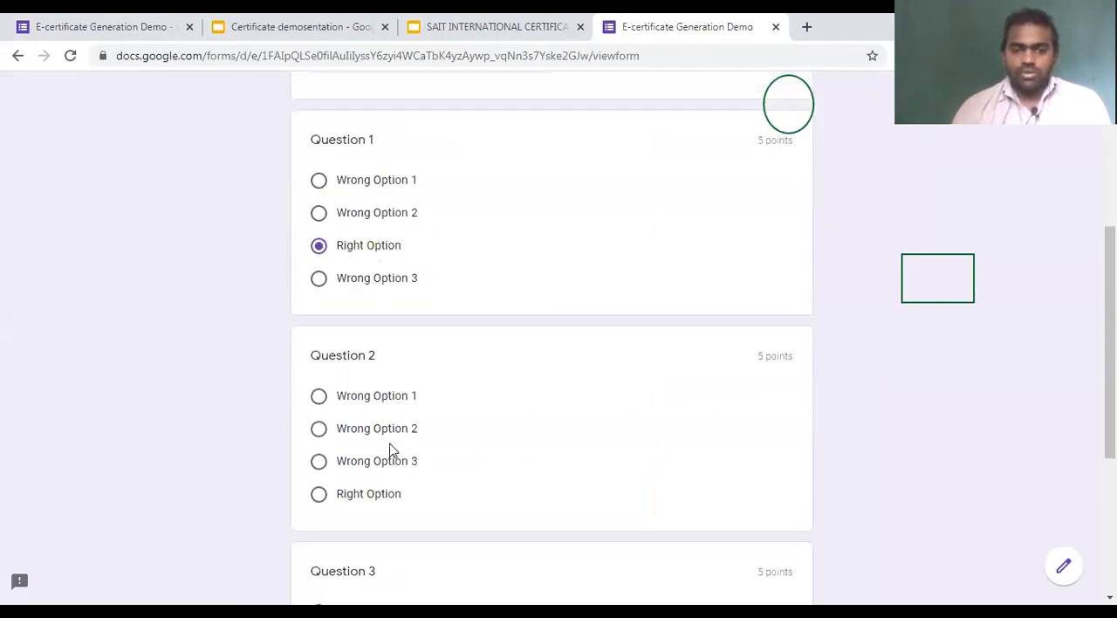
left_click(368, 494)
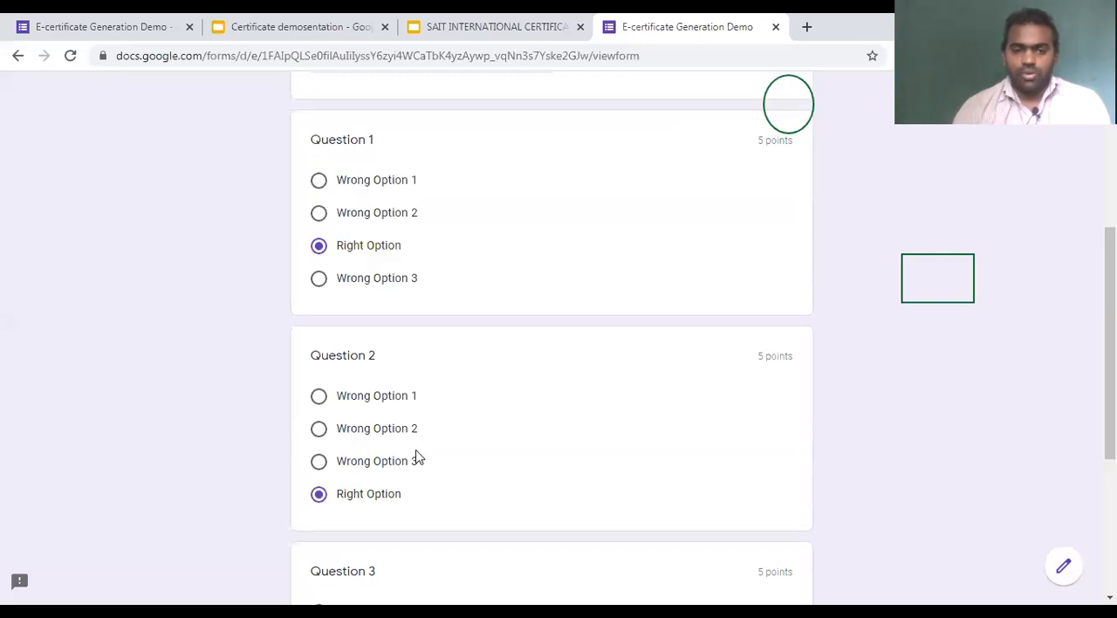
scroll(419, 446, "down", 3)
left_click(366, 410)
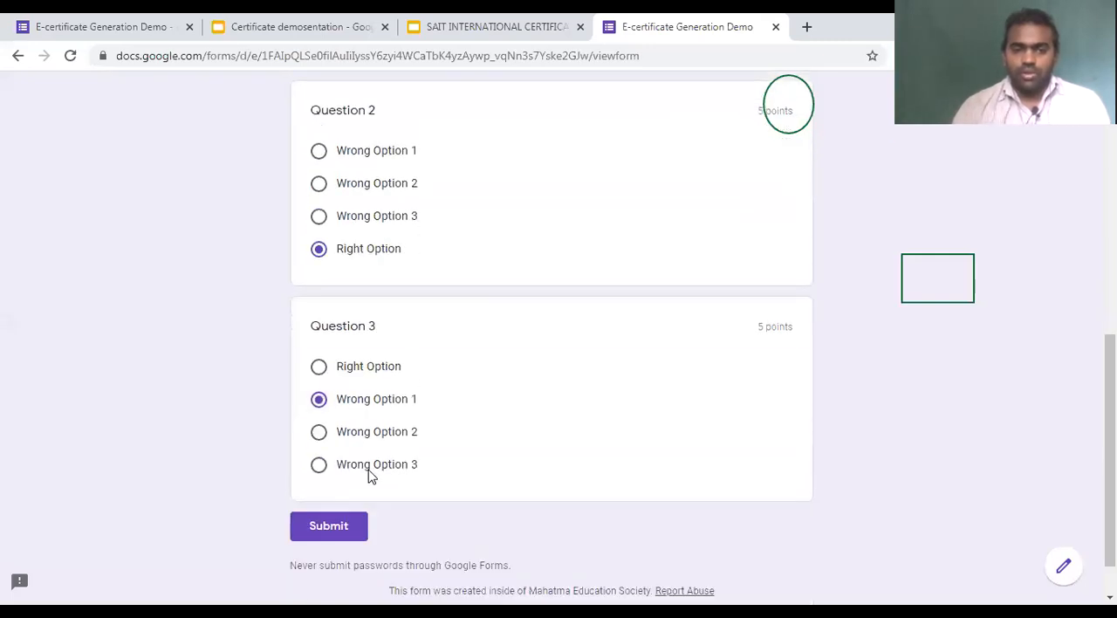
left_click(352, 528)
Step: Open the score of the submitted quiz response from its confirmation page
left_click(122, 25)
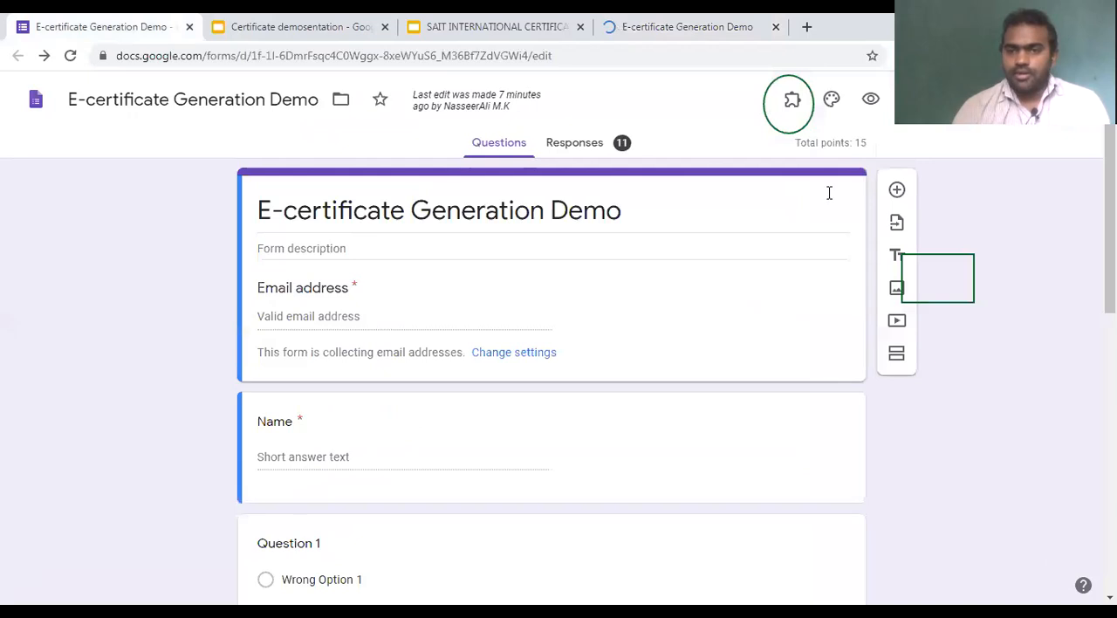
left_click(698, 21)
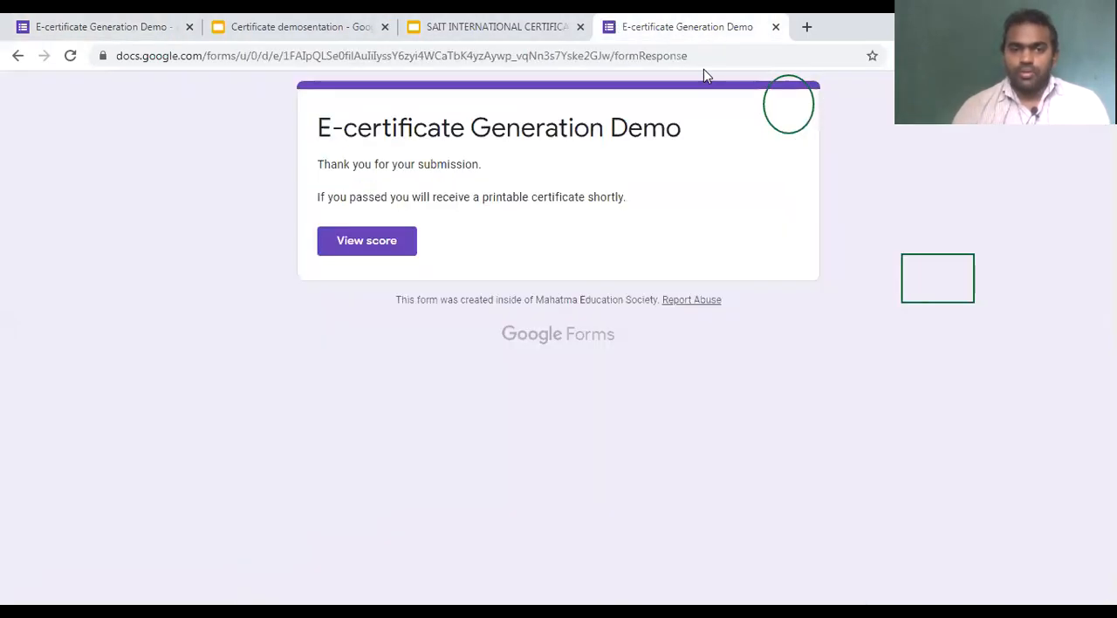
left_click(380, 244)
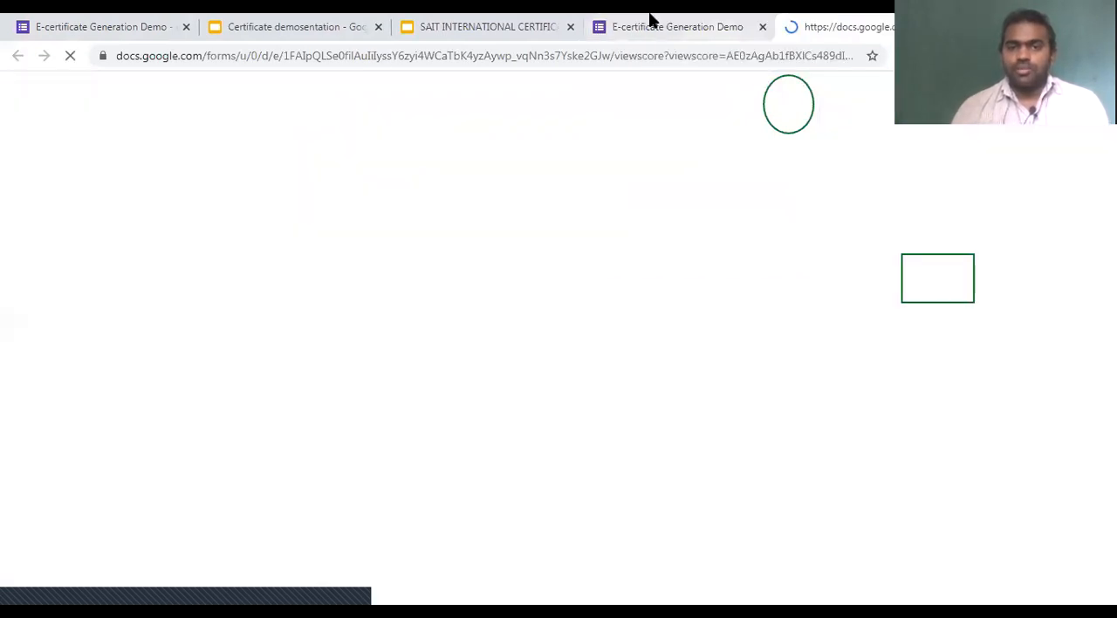
left_click(651, 19)
Step: Open Gmail in a new tab and view the sent mail to check the certificate emails
left_click(449, 17)
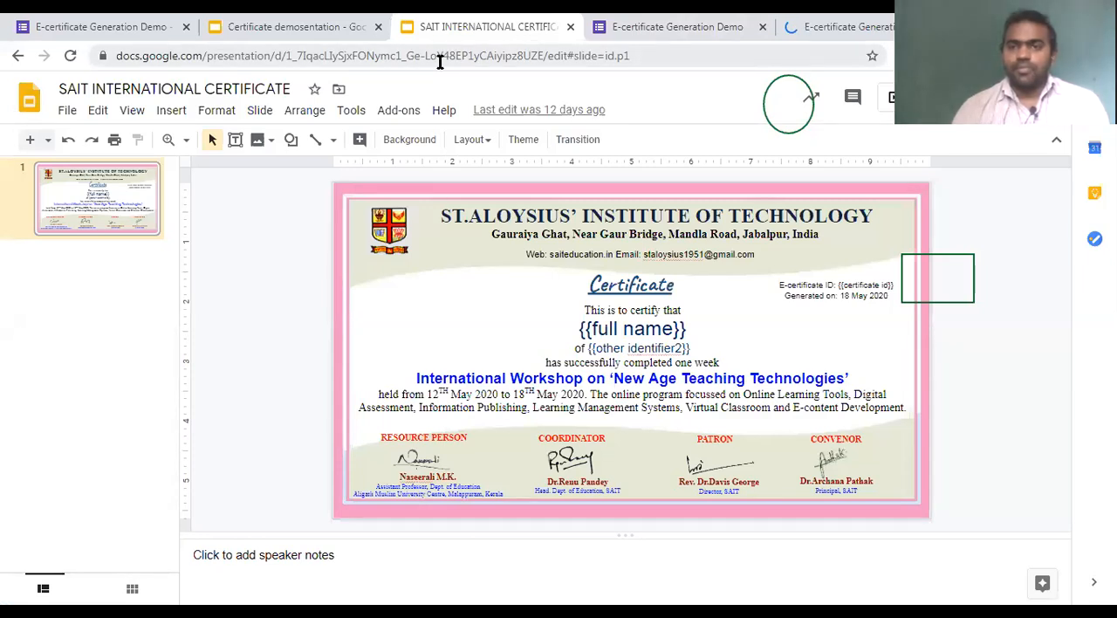
left_click(440, 61)
key("ctrl+t")
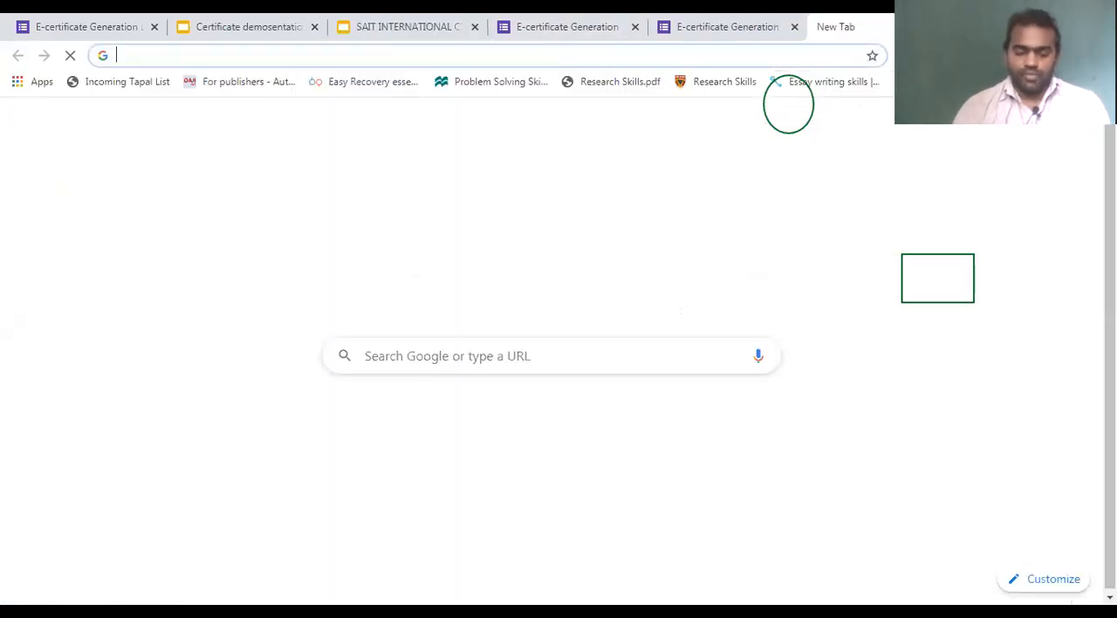
type("gmai")
key("Return")
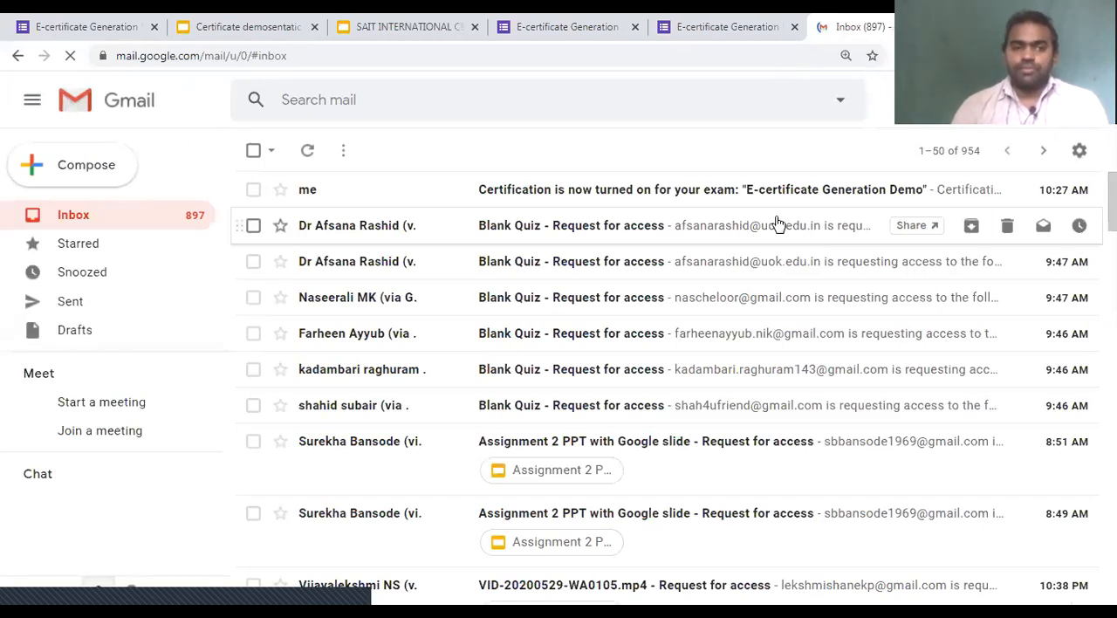
left_click(58, 216)
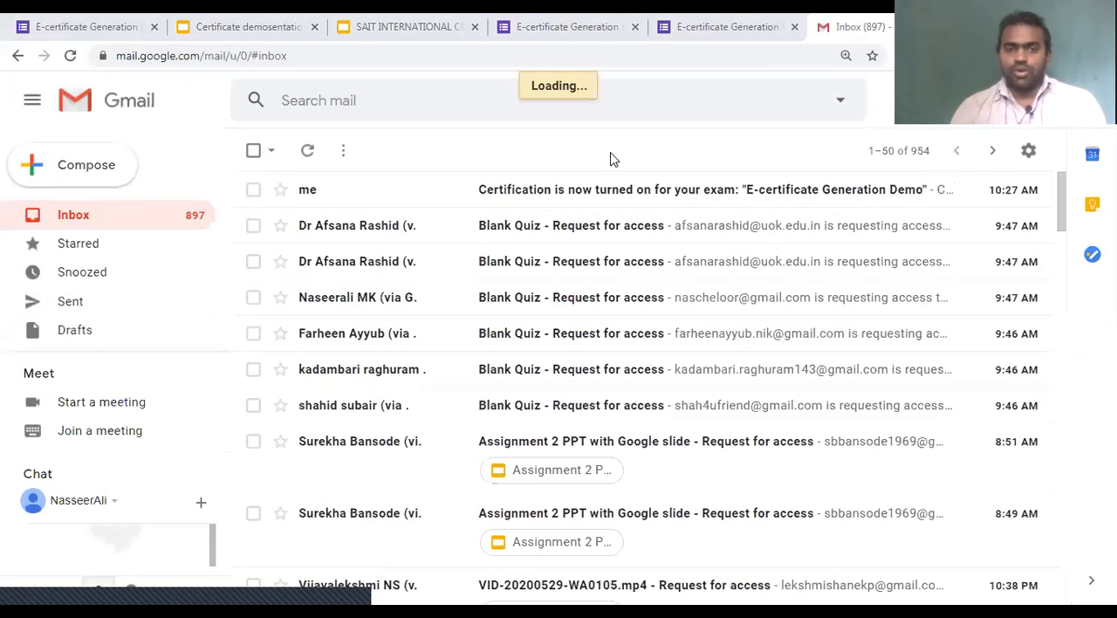
left_click(88, 312)
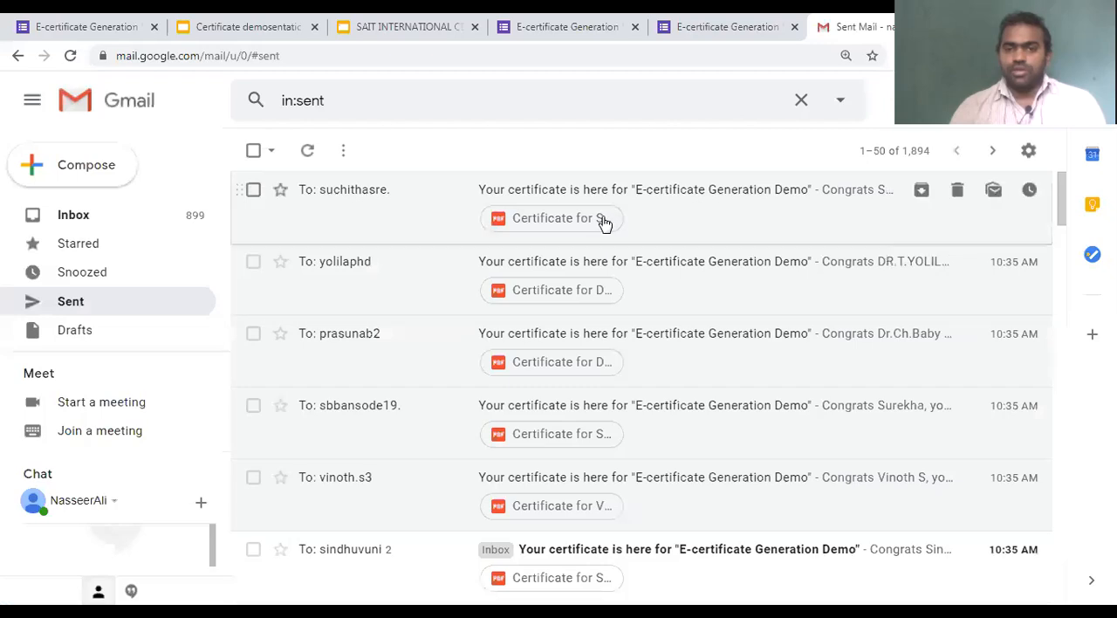
Step: Preview the PDF certificates attached to the two newest sent emails, closing each preview
left_click(601, 219)
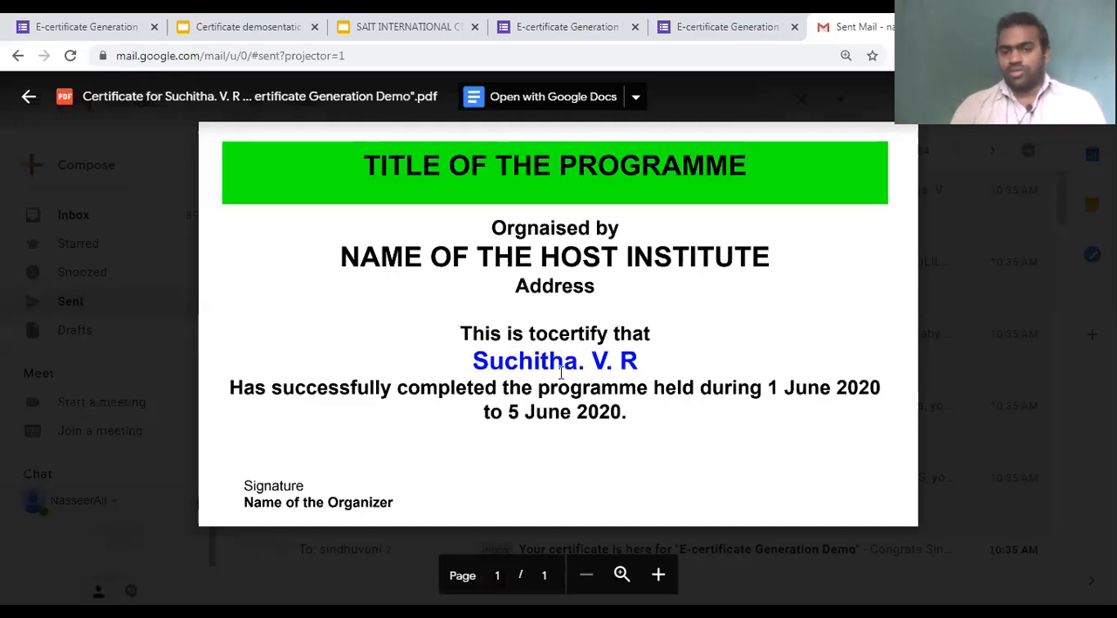
left_click(951, 364)
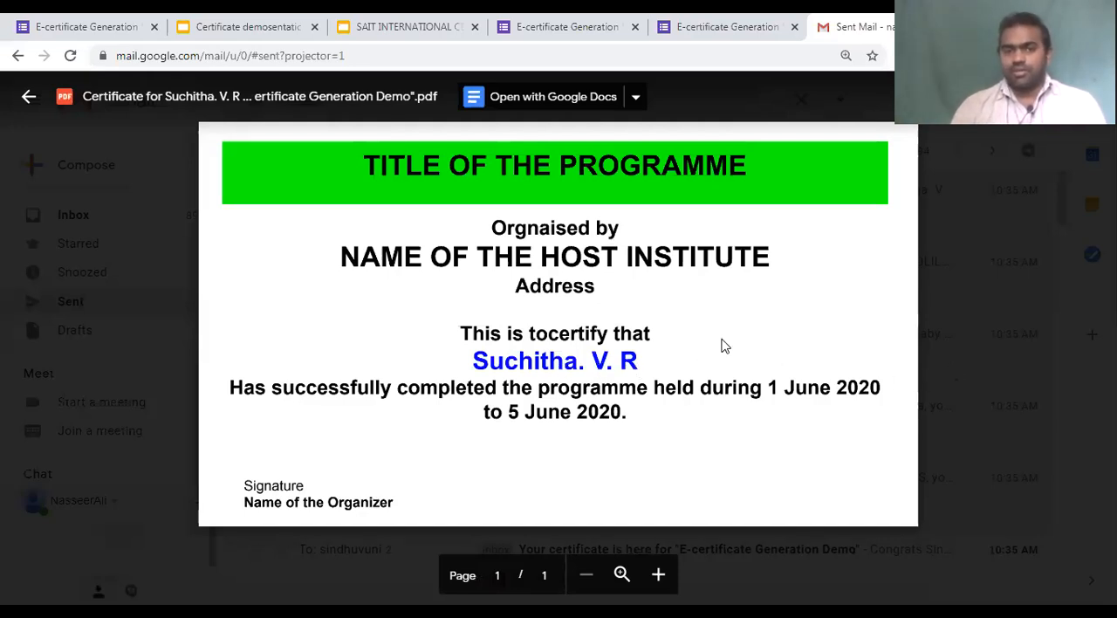
left_click(593, 289)
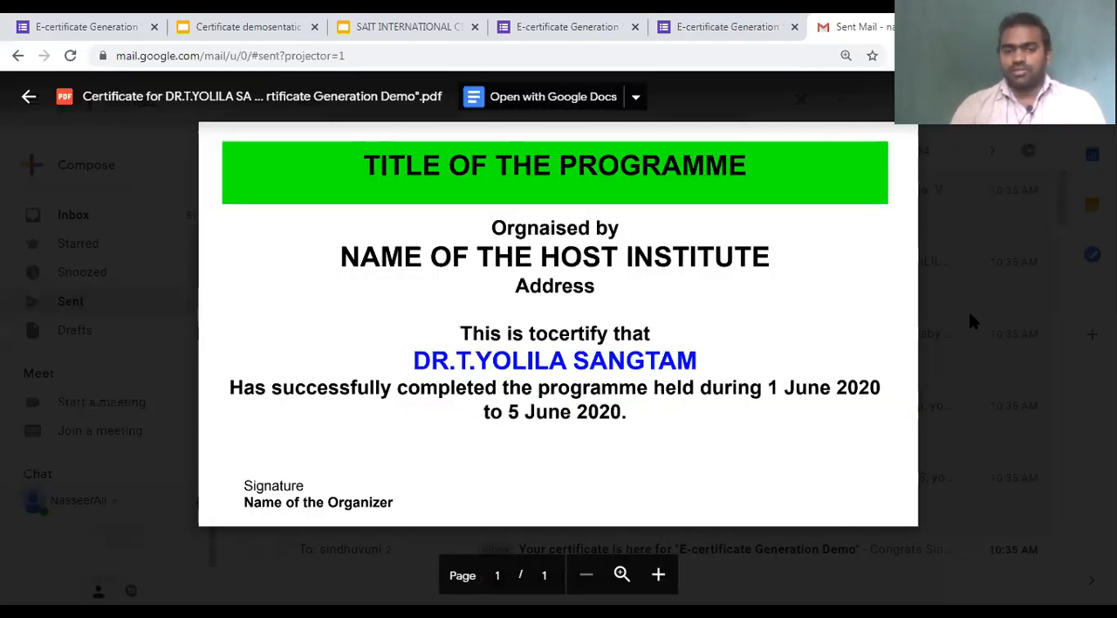
left_click(969, 312)
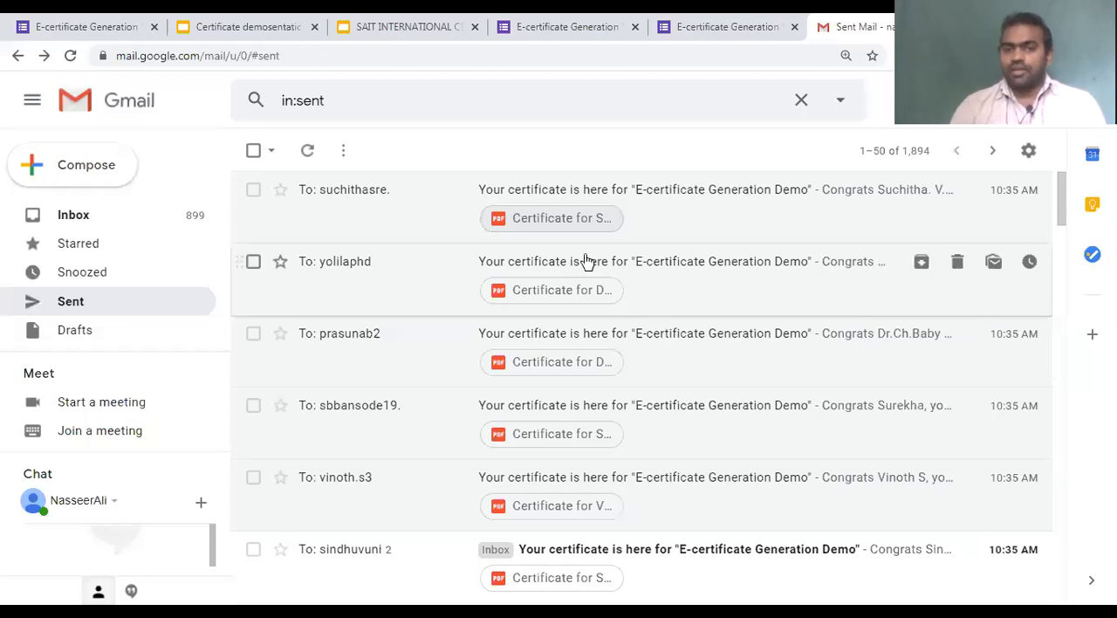
Step: Switch to the inbox and preview the PDF certificates attached to the two newest certificate emails, closing each preview
left_click(98, 222)
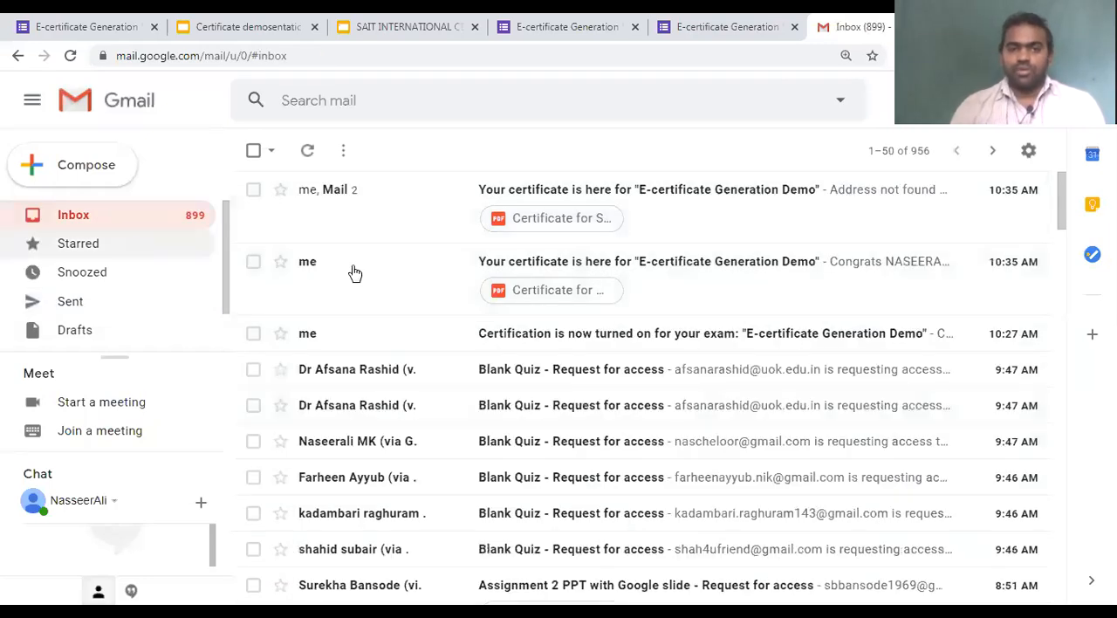
left_click(528, 234)
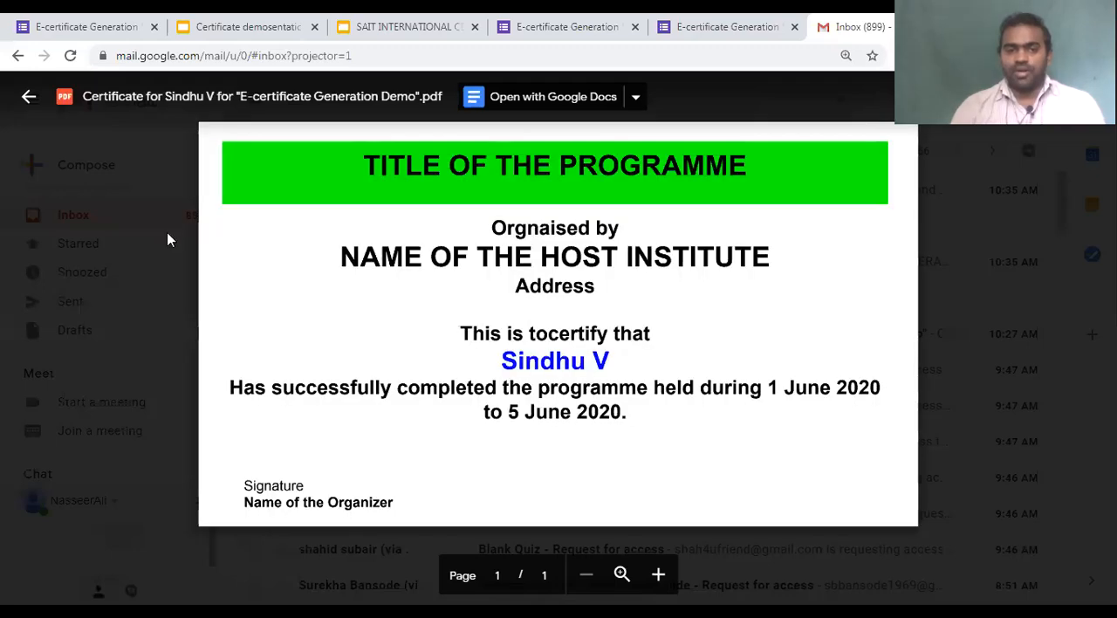
left_click(167, 233)
left_click(509, 291)
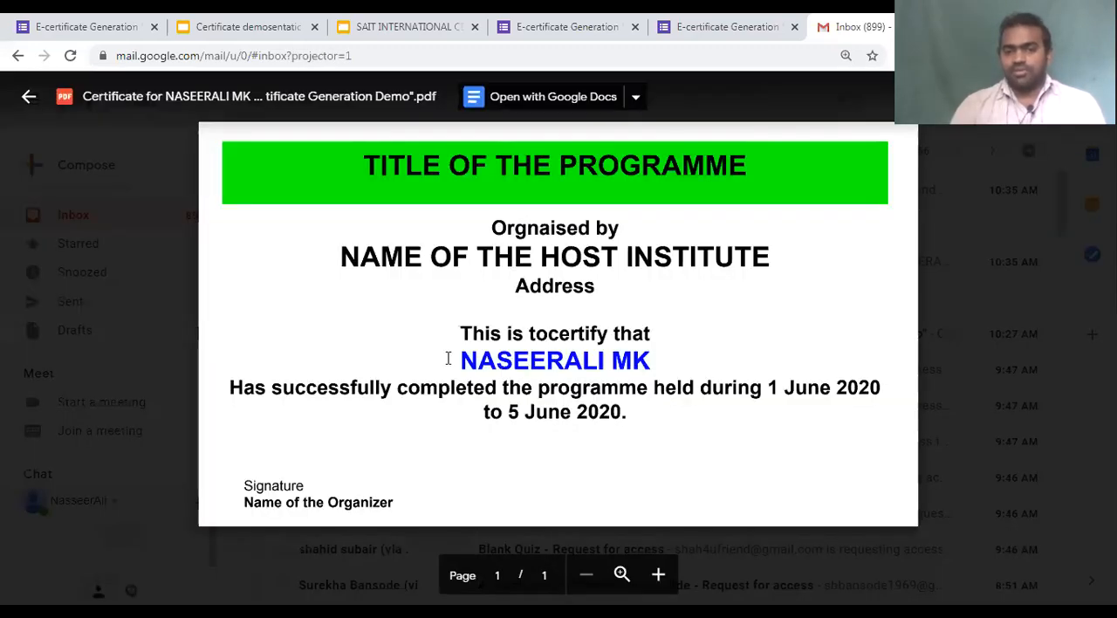
left_click(154, 242)
Step: Return to the E-certificate Generation Demo form editor, show the Certify'em controls, and open the Certificate Records spreadsheet
left_click(79, 25)
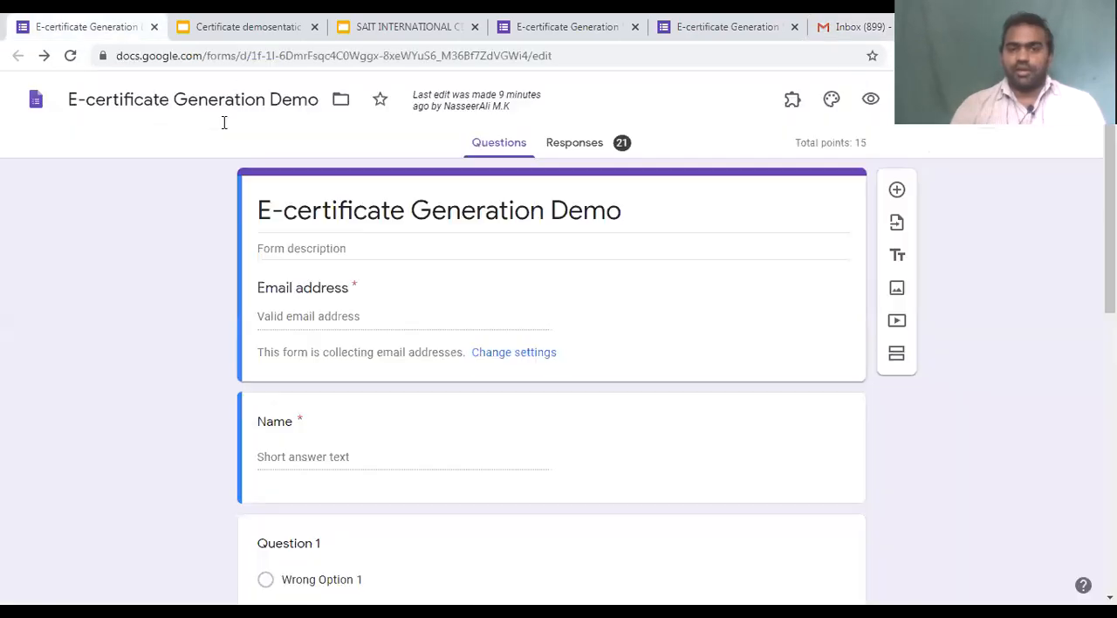
left_click(800, 113)
left_click(810, 148)
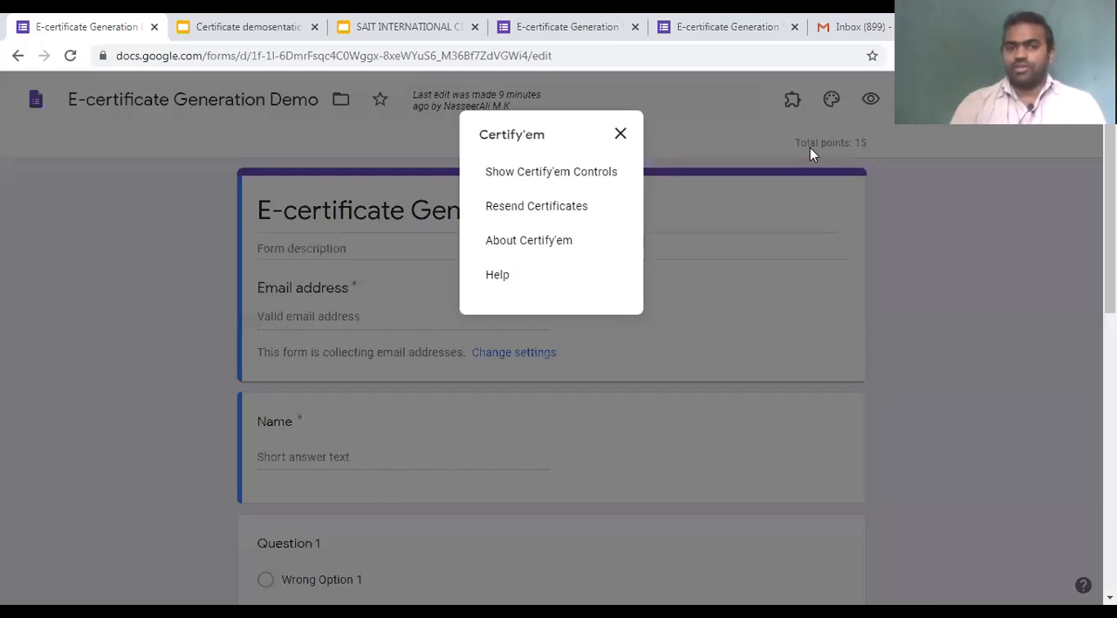
left_click(553, 173)
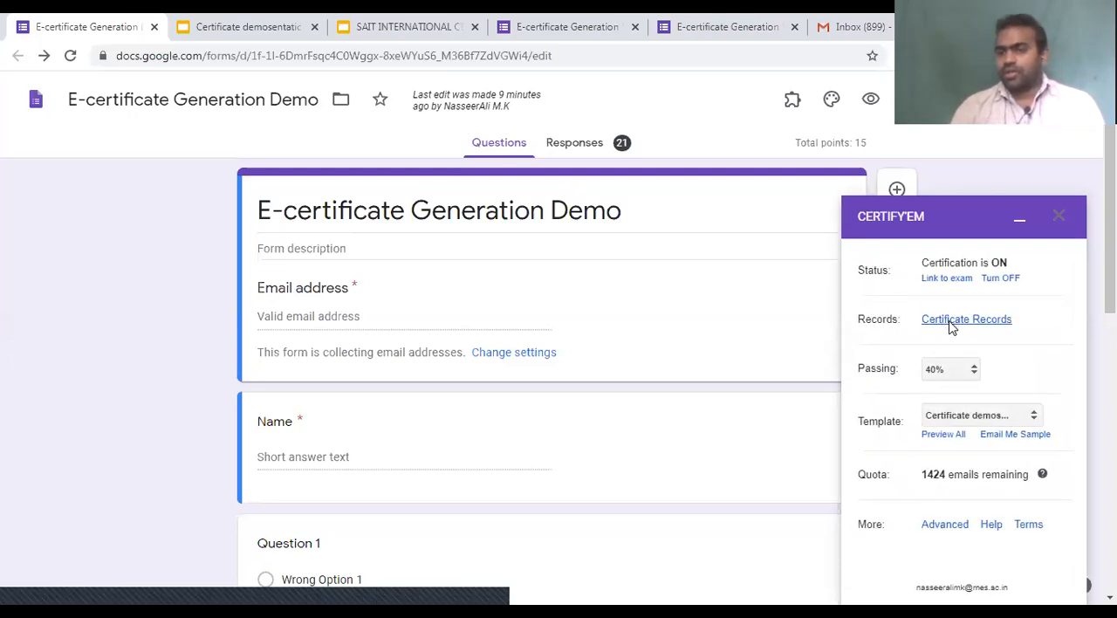
left_click(951, 323)
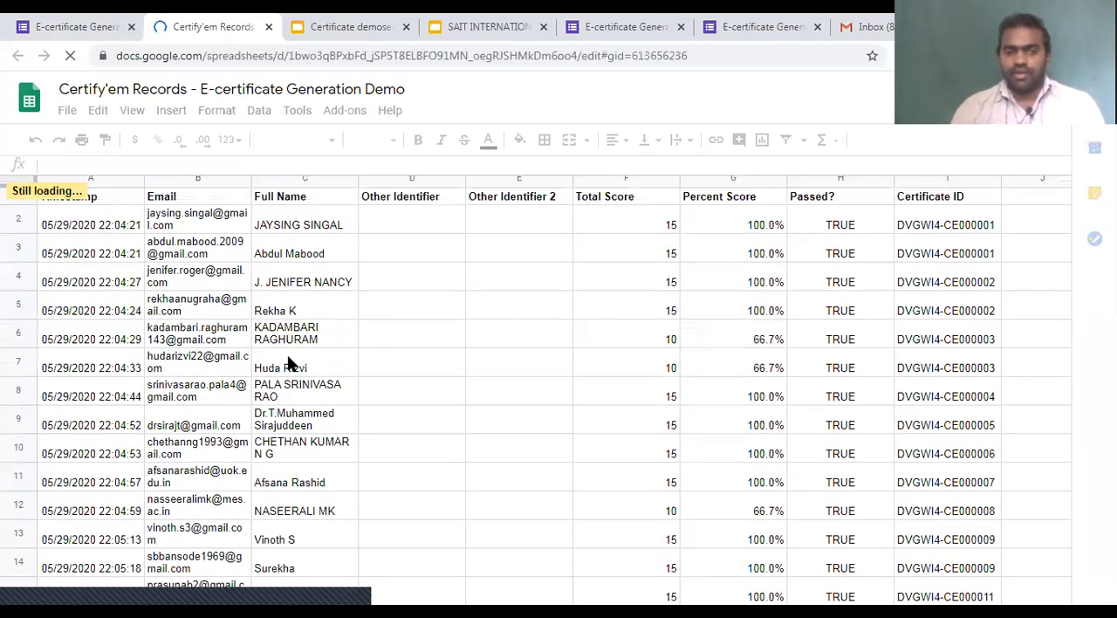
Step: Examine the respondents' names, scores, pass status and certificate IDs through the last record, and return to the form editor
left_click(218, 319)
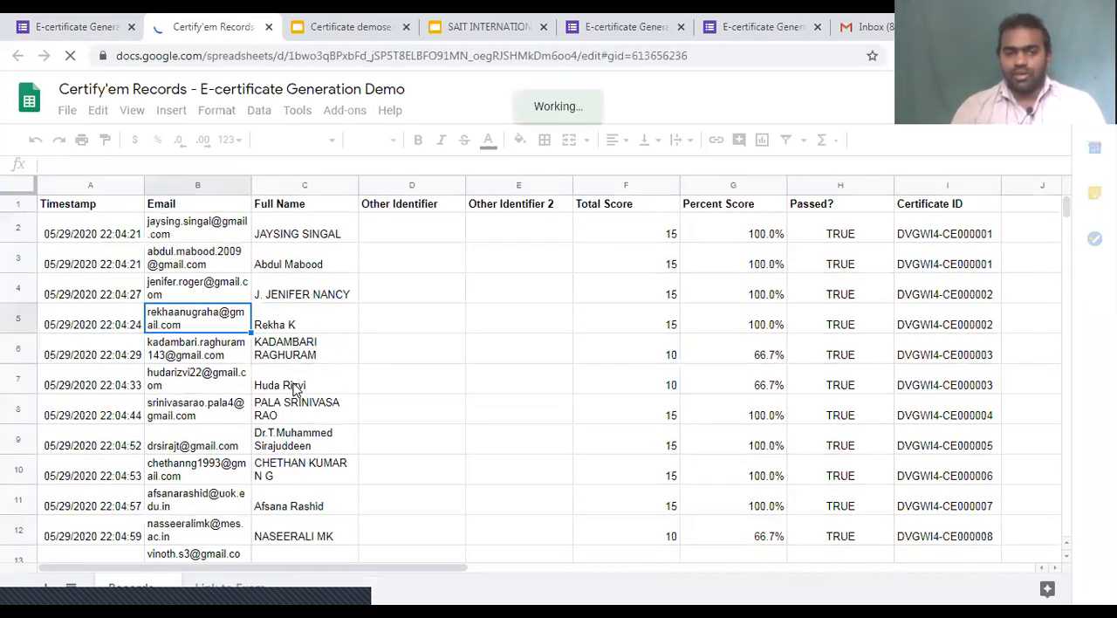
left_click(344, 456)
scroll(345, 451, "down", 5)
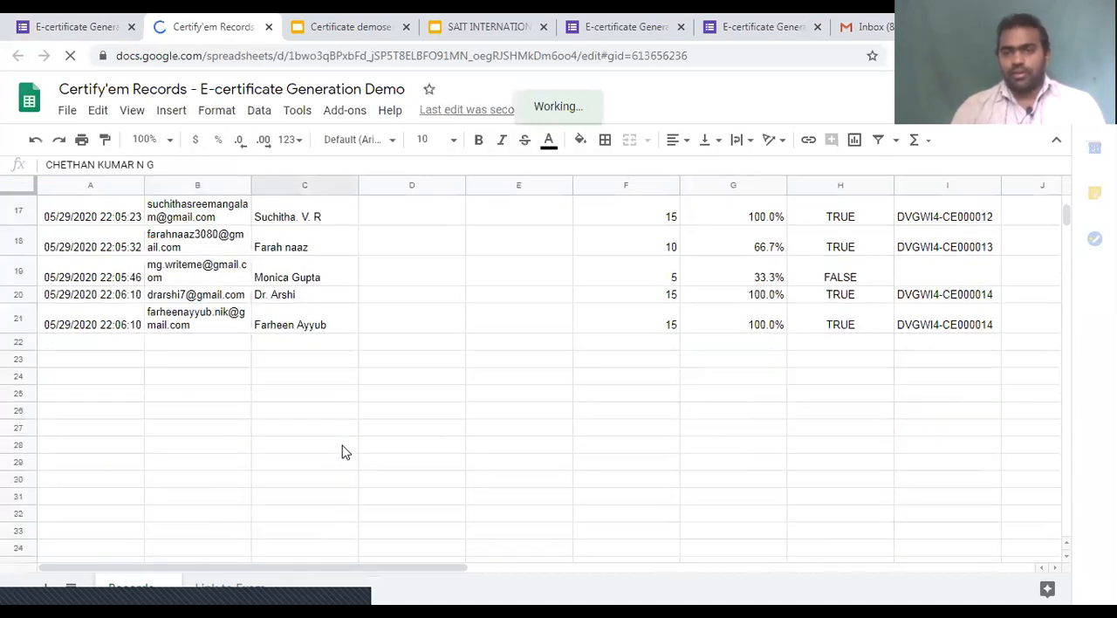
scroll(343, 451, "down", 3)
scroll(342, 451, "up", 6)
scroll(340, 444, "up", 5)
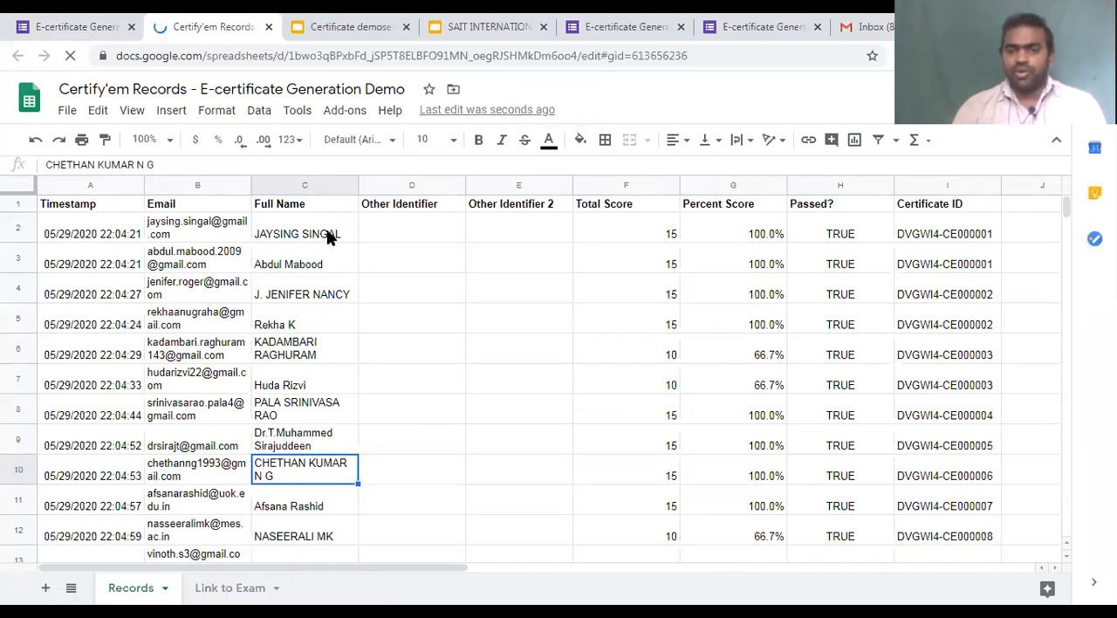
left_click(288, 382)
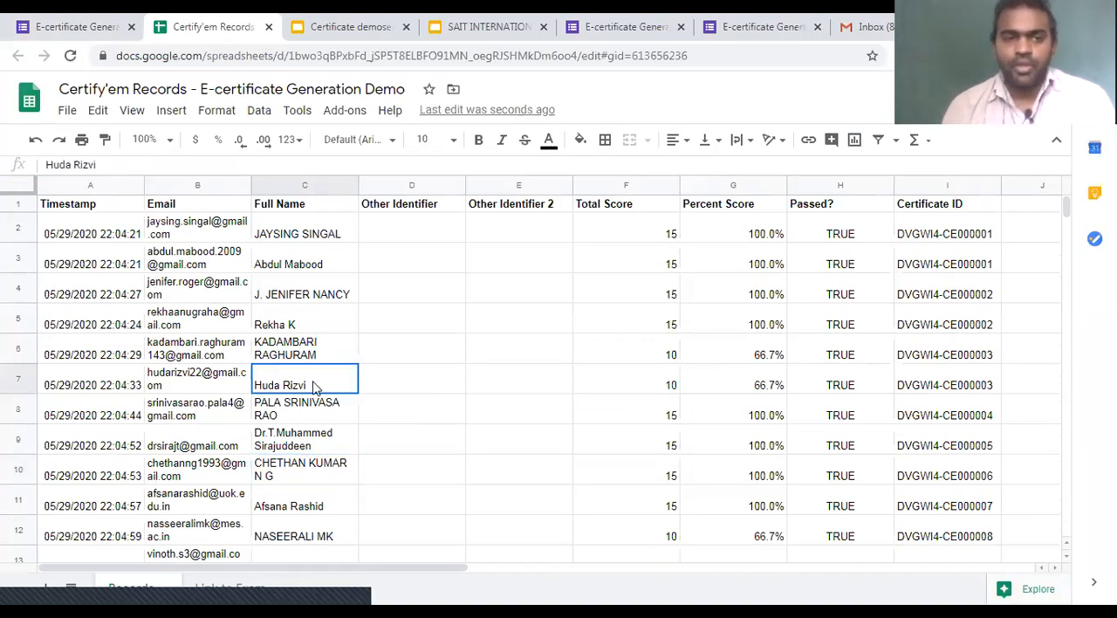
left_click(105, 20)
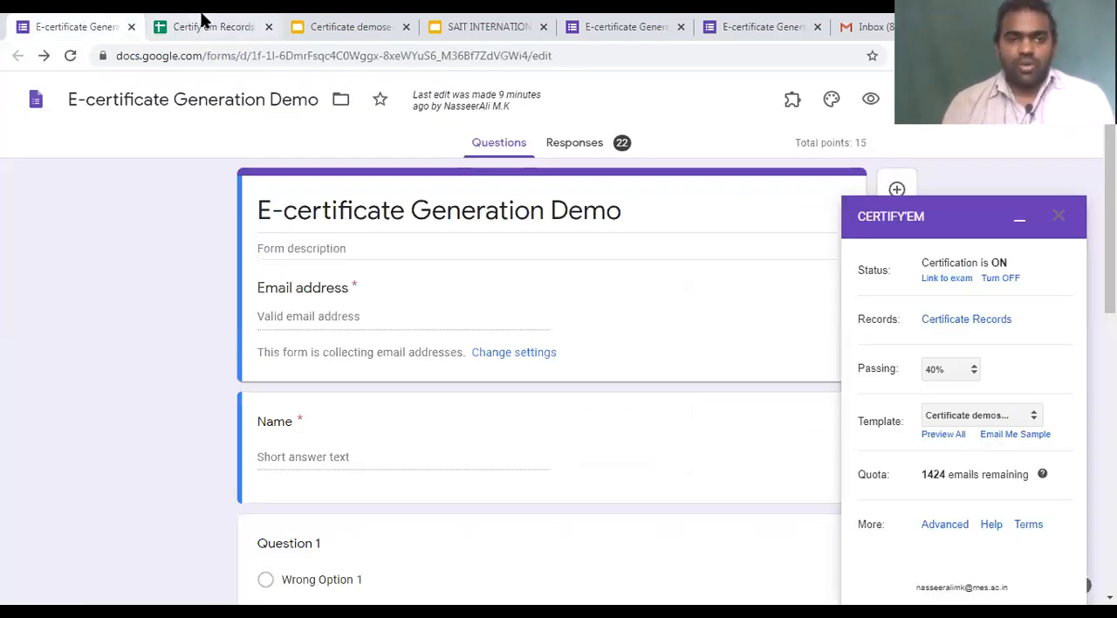